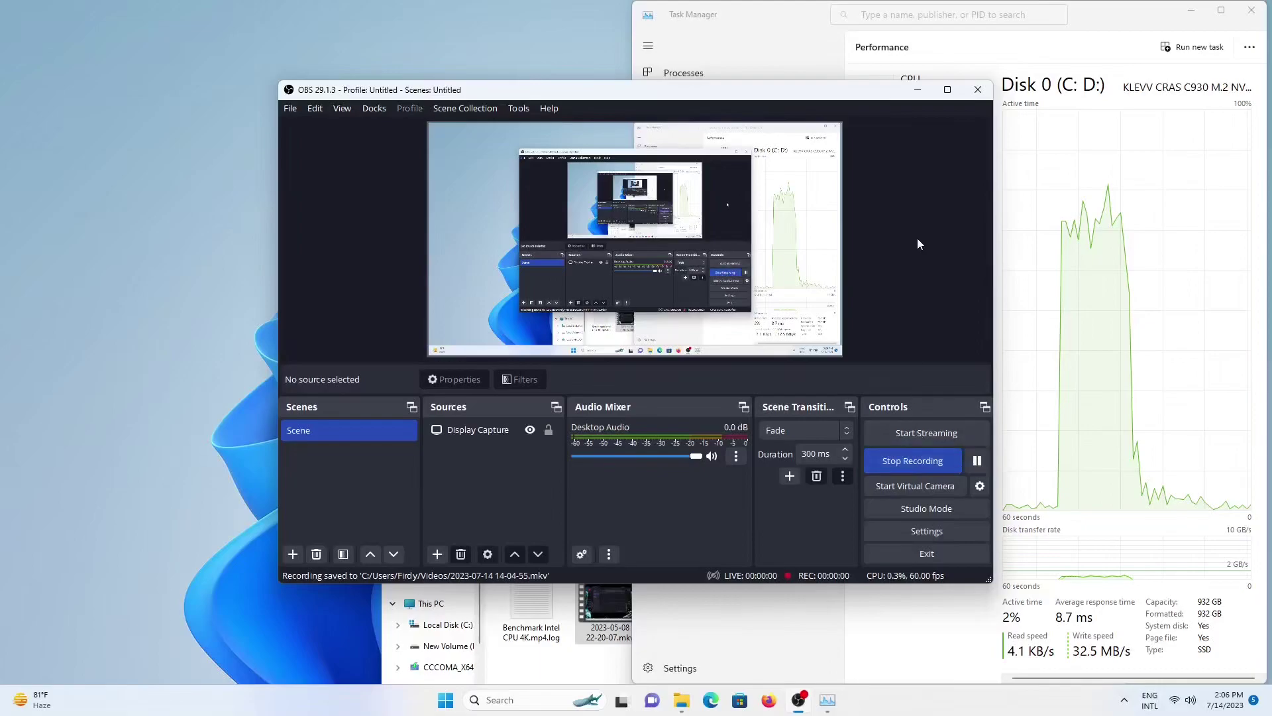
left_click(917, 89)
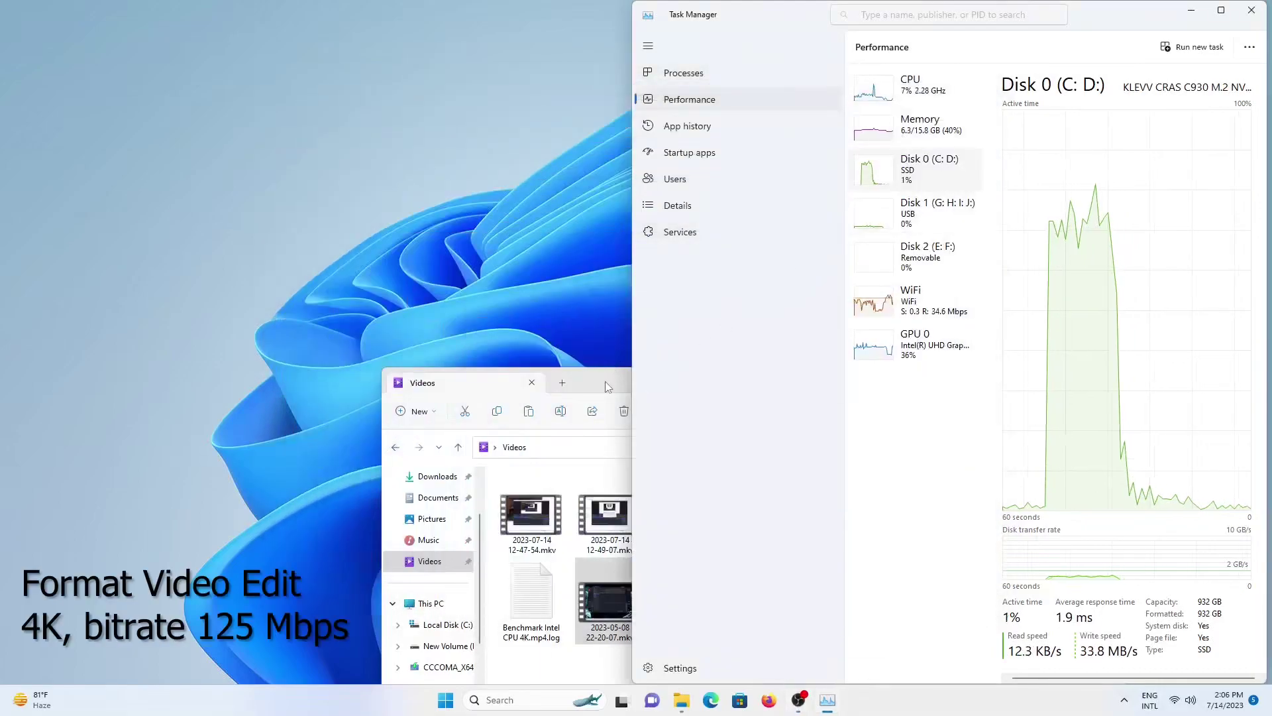
left_click(604, 402)
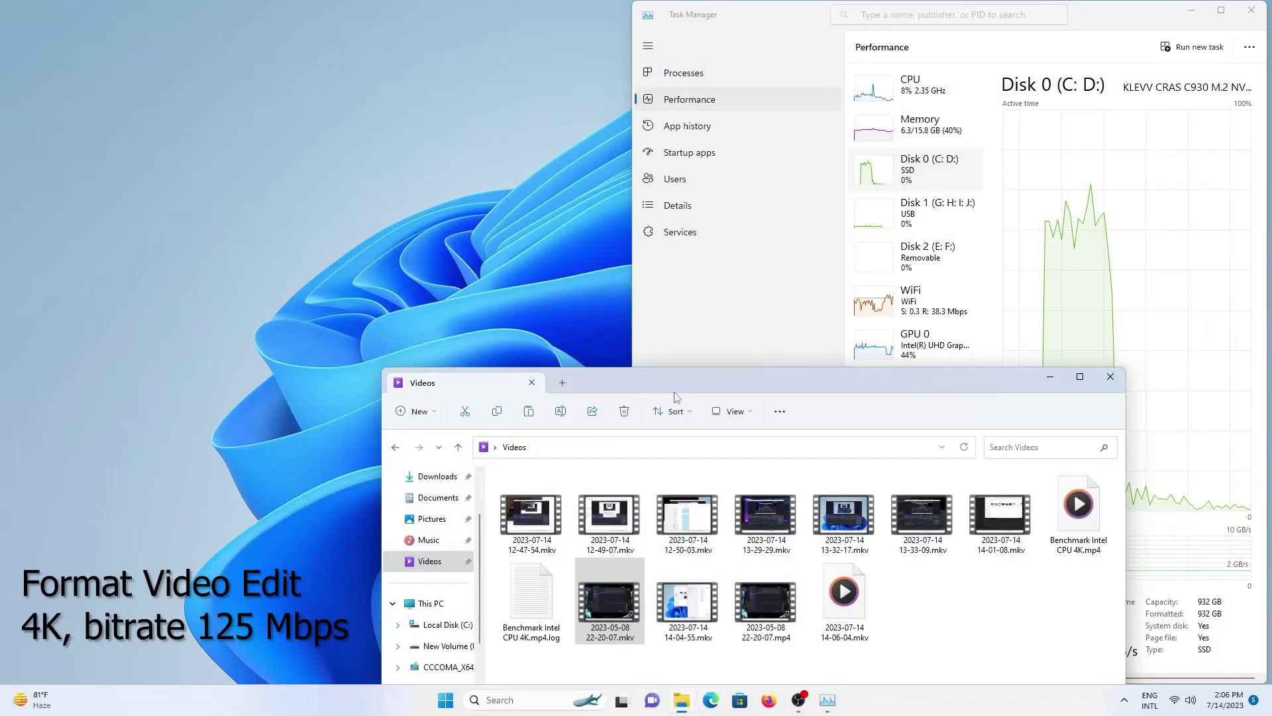
left_click(787, 571)
right_click(789, 592)
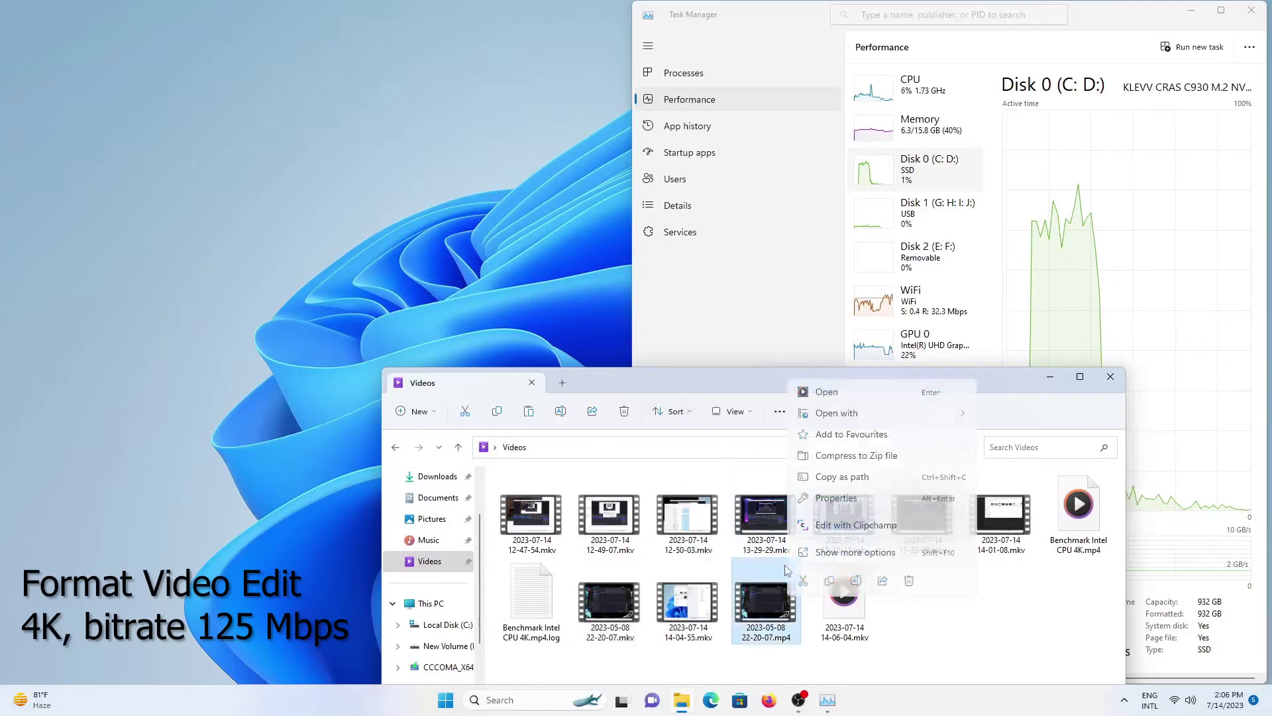
left_click(836, 497)
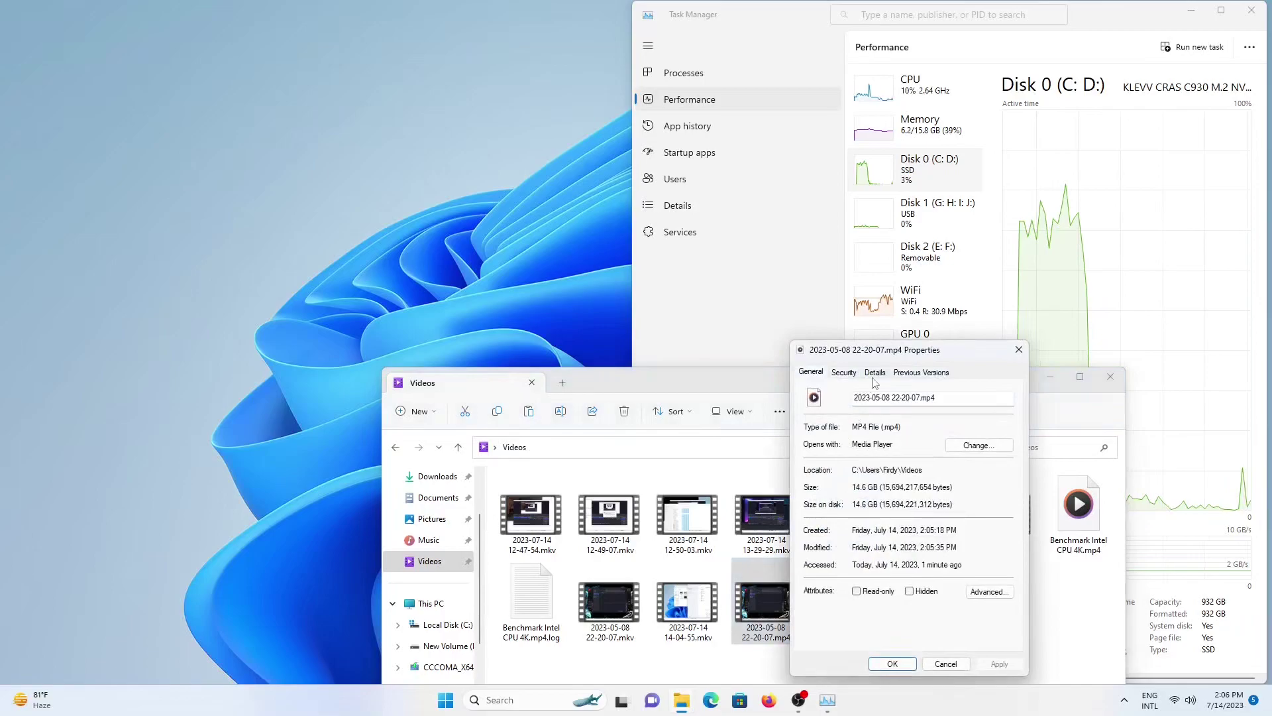
left_click(874, 373)
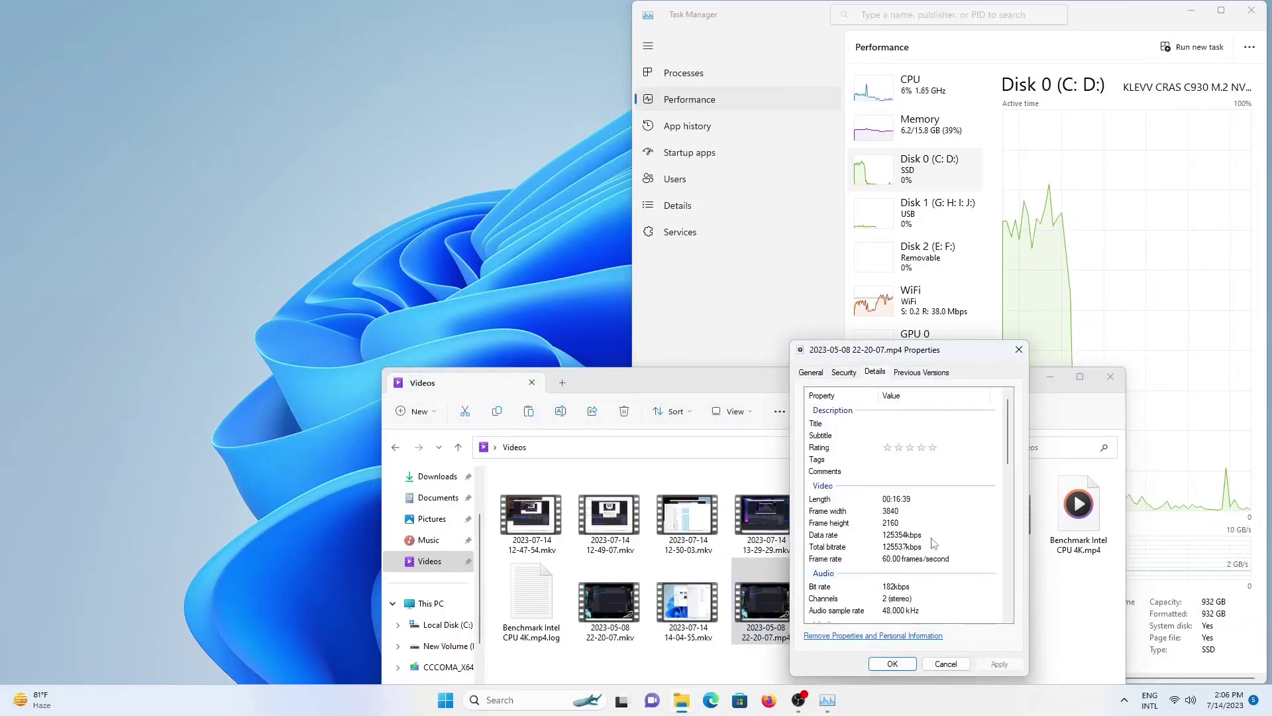
scroll(934, 544, "down", 1)
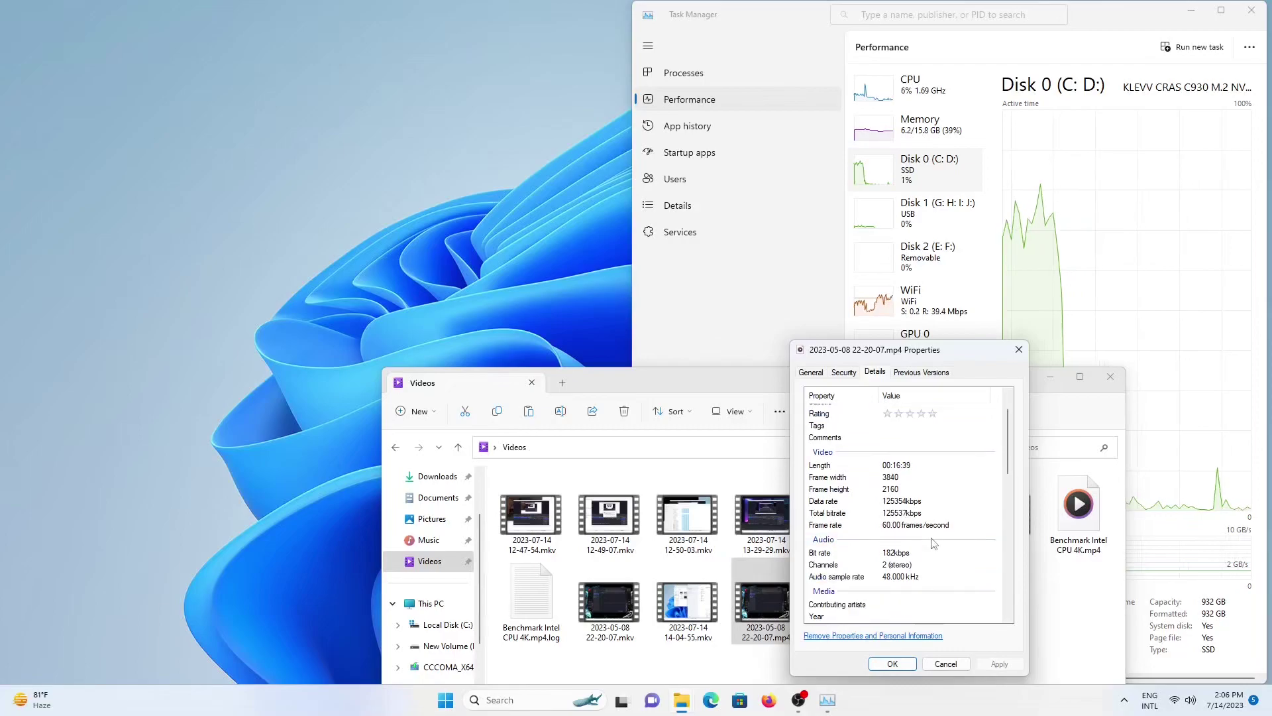
left_click(945, 663)
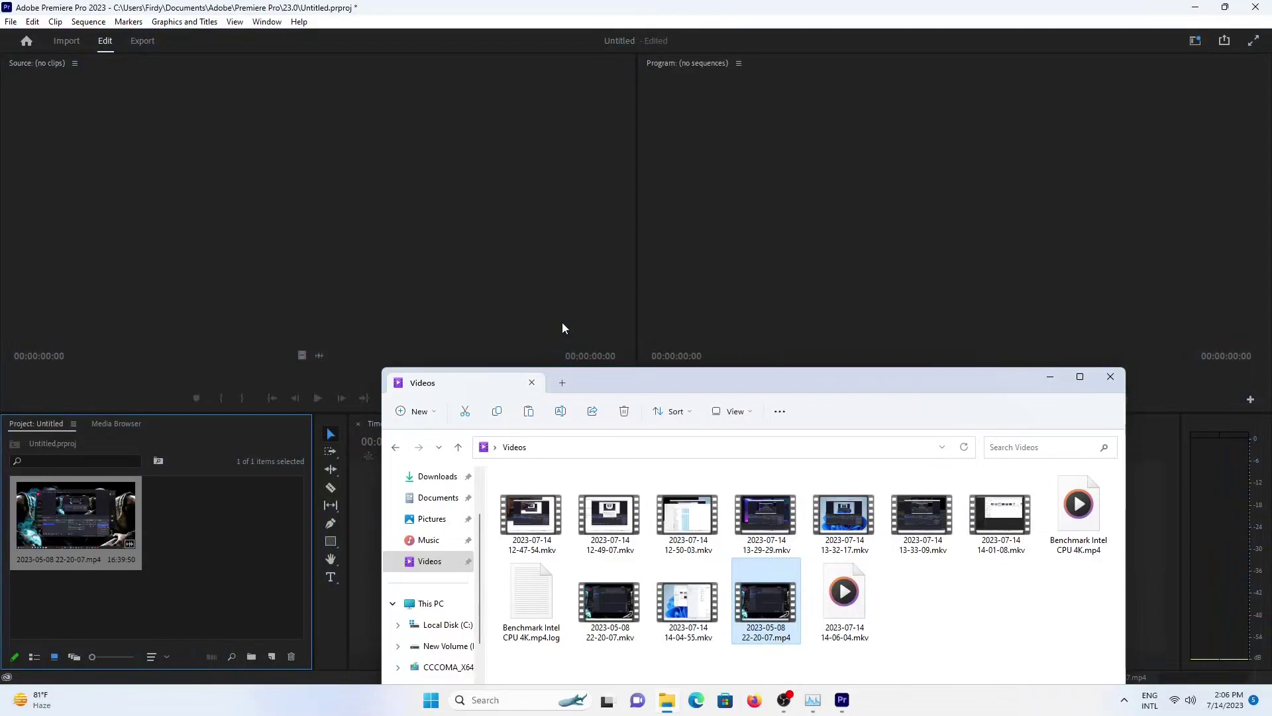
Drag the 22-20-07 clip onto the empty timeline to create a sequence, then show GPU-Z's Sensors readings.
left_click(236, 520)
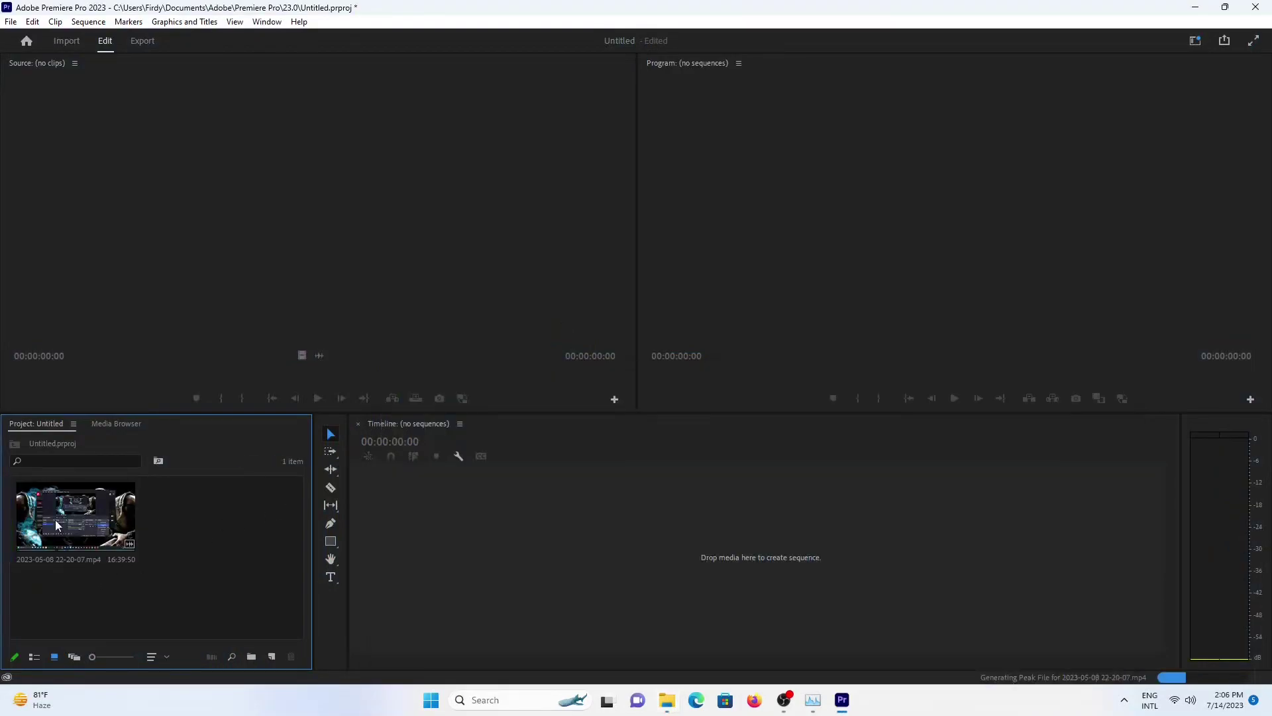
mouse_move(58, 526)
left_mouse_down()
mouse_move(498, 592)
mouse_move(503, 543)
left_mouse_up()
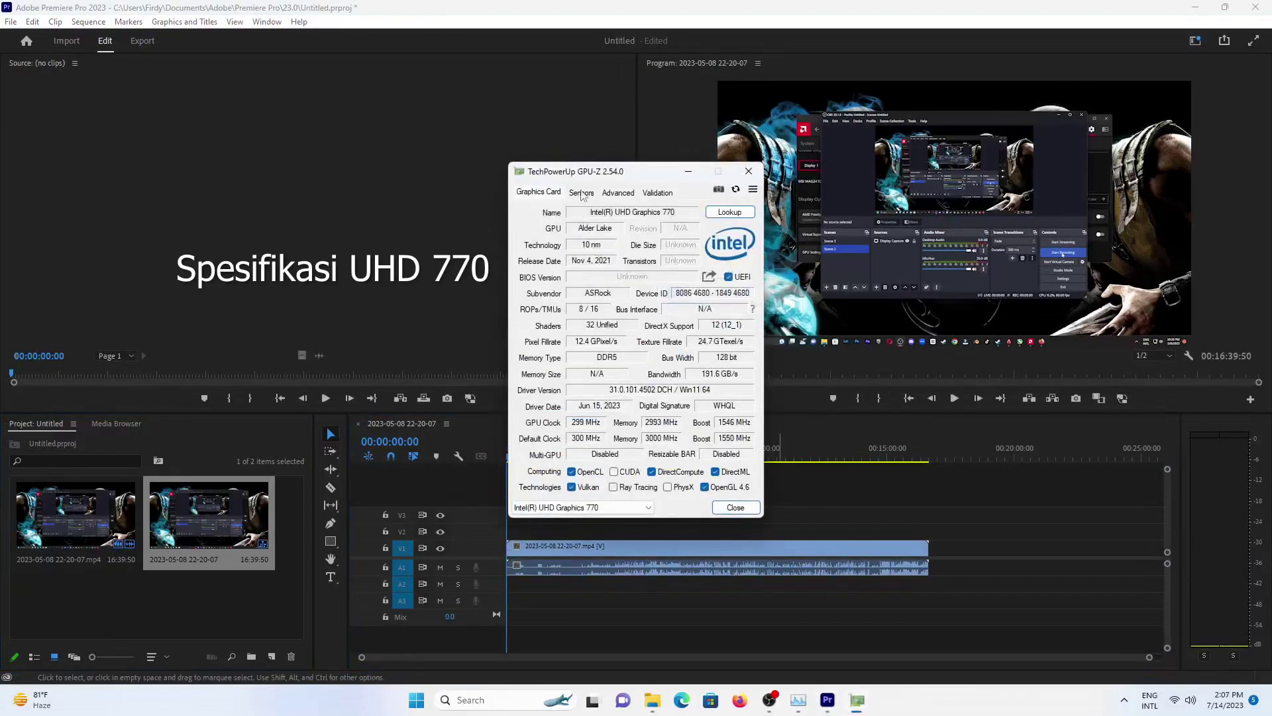
left_click(582, 193)
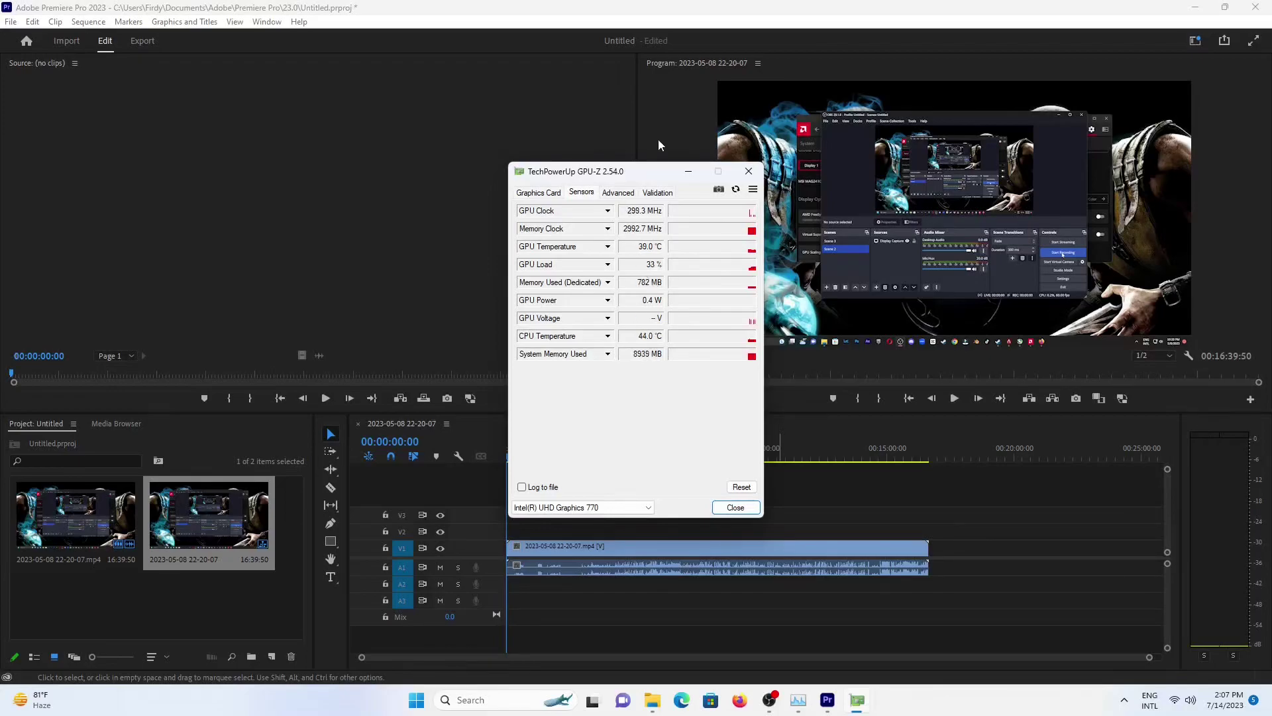
In Project Settings > General, choose Mercury Playback Engine Software Only as the renderer and confirm.
left_click(706, 21)
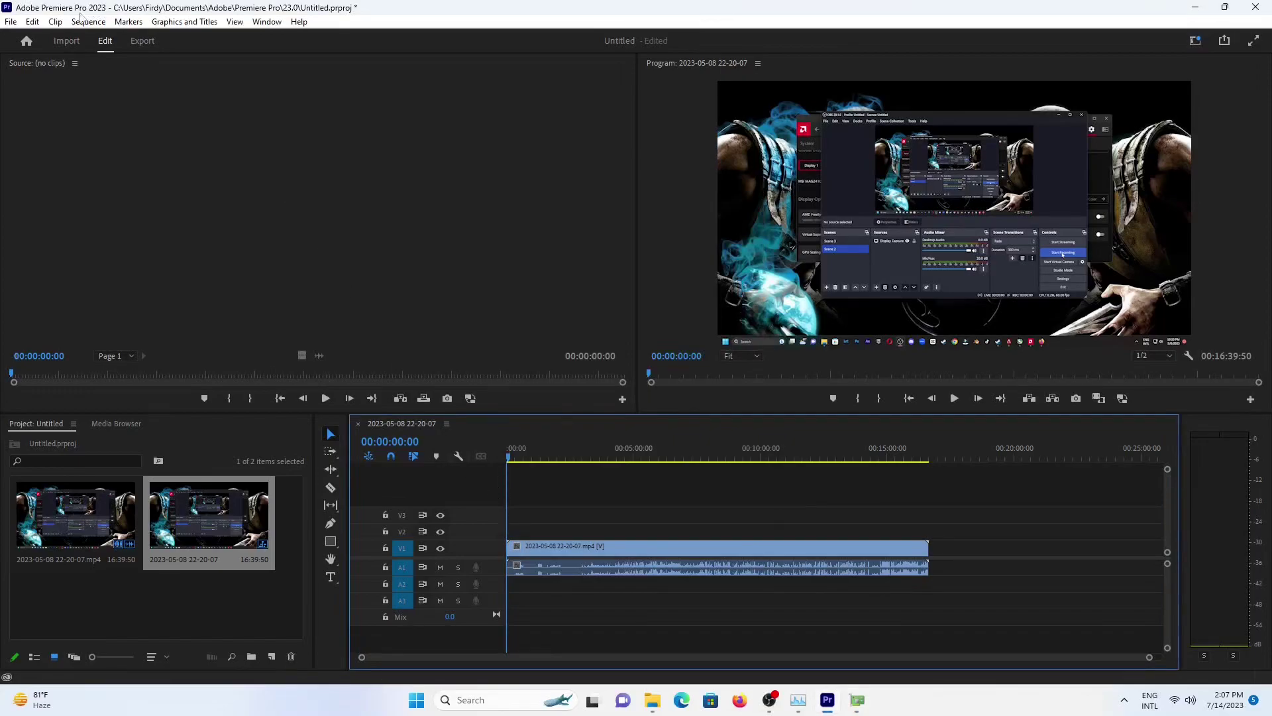
left_click(8, 22)
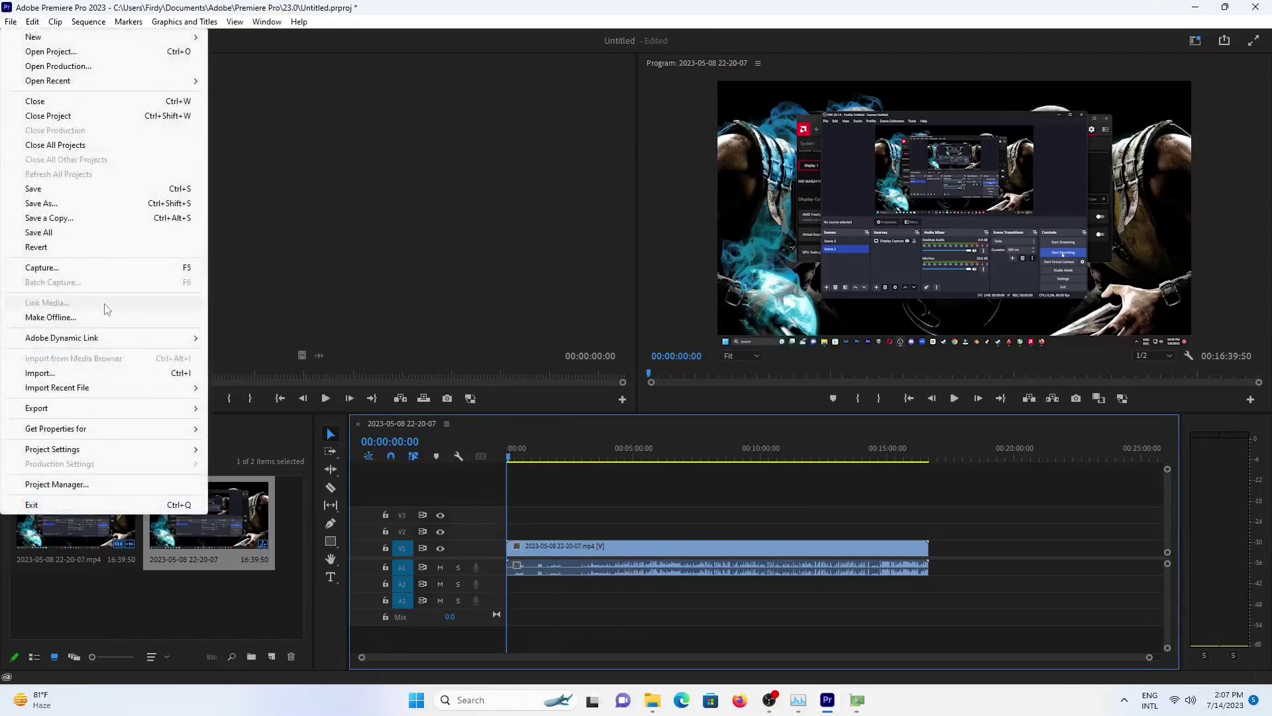
mouse_move(116, 453)
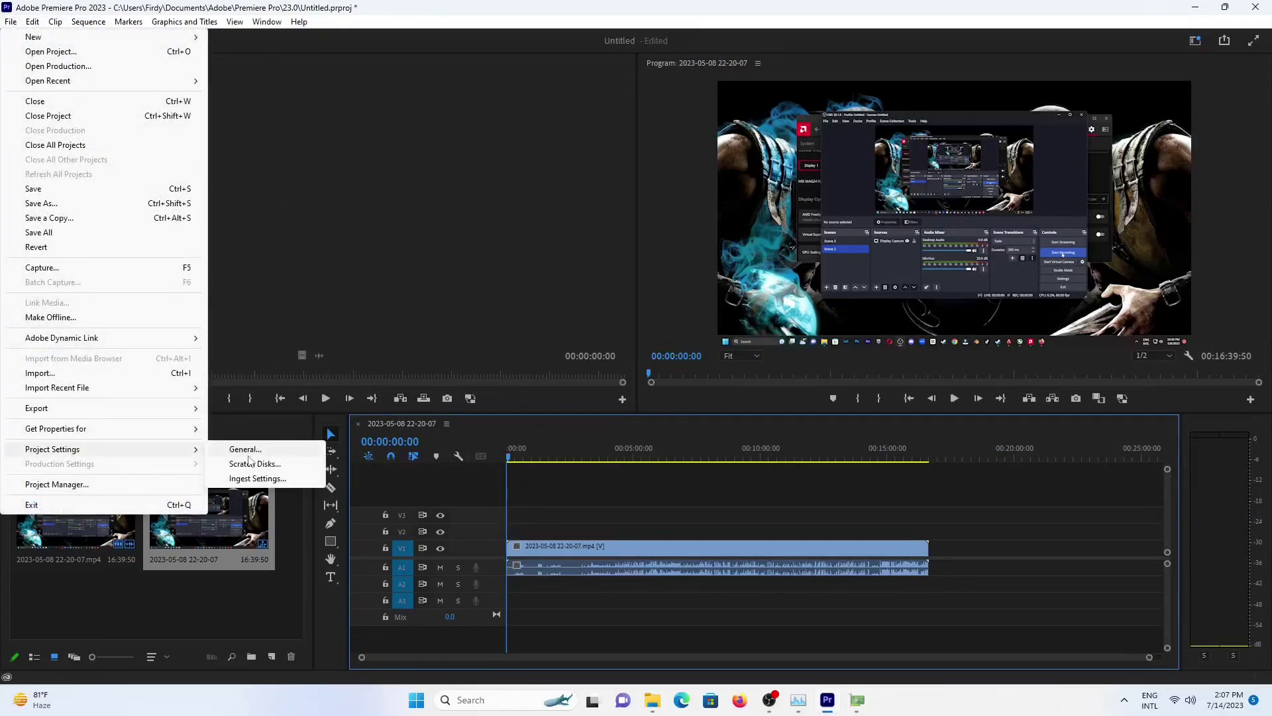
left_click(252, 454)
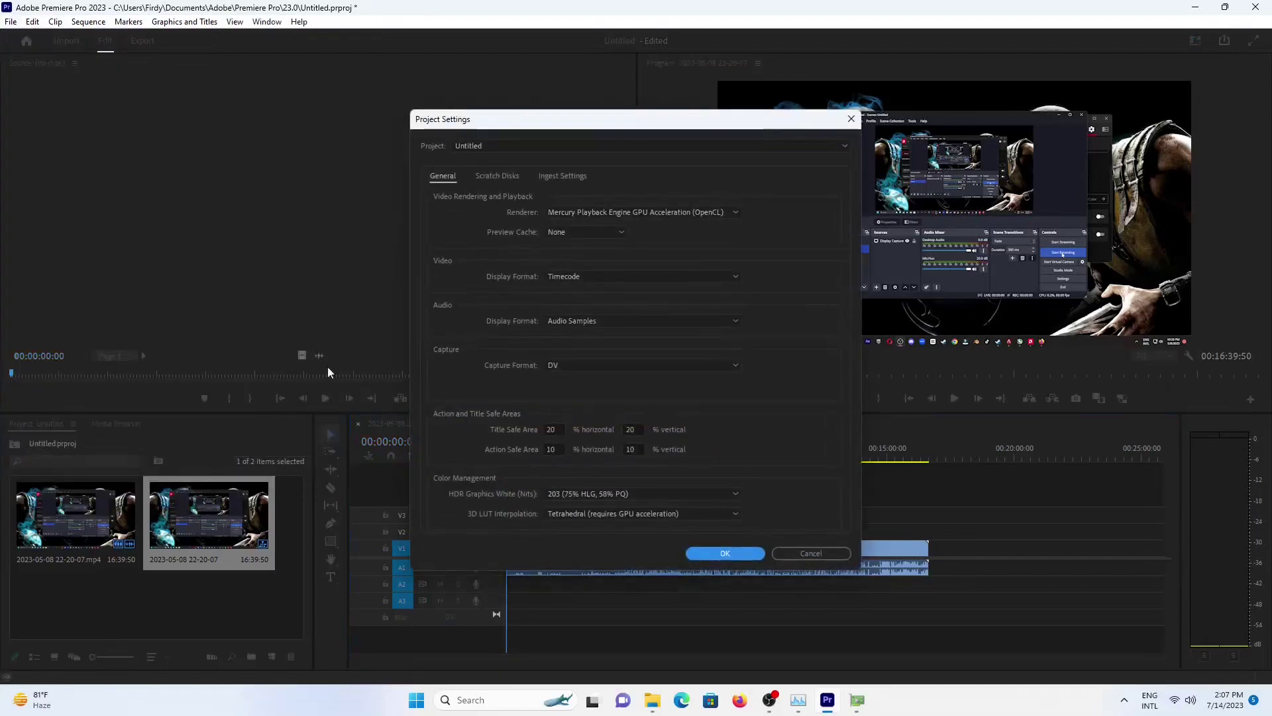
left_click(655, 213)
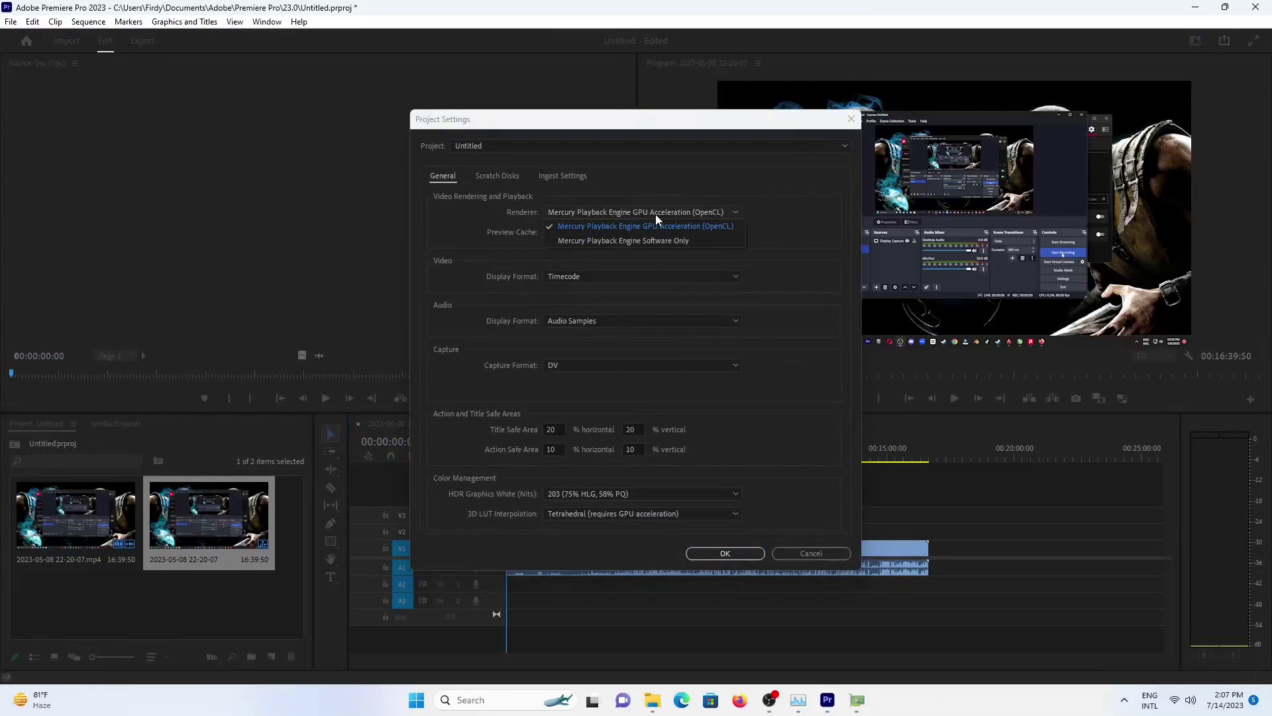
left_click(654, 213)
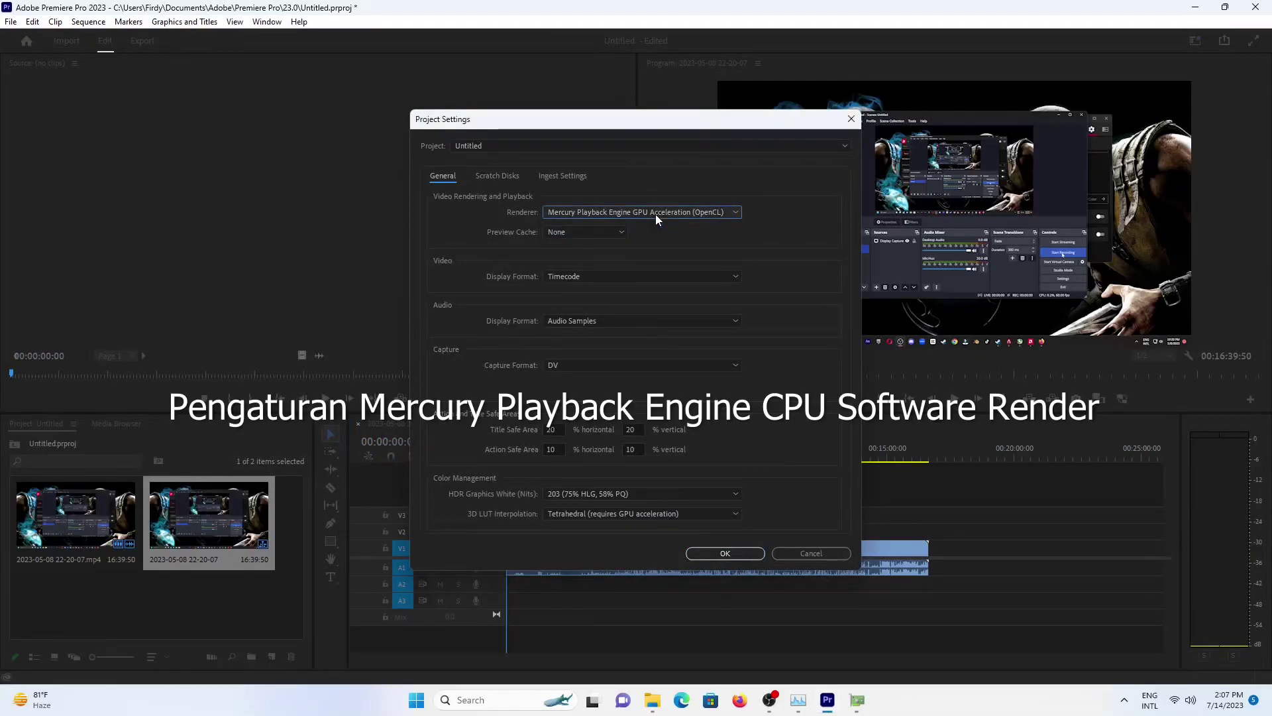
left_click(654, 213)
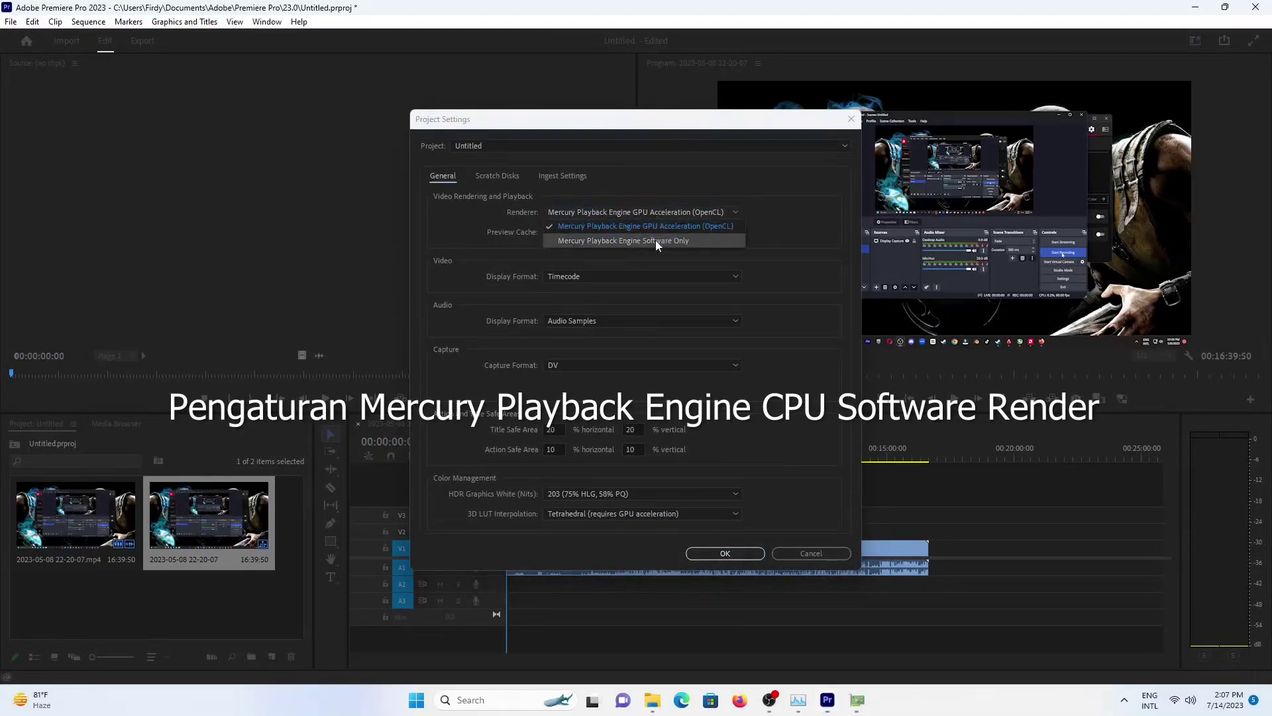
left_click(655, 239)
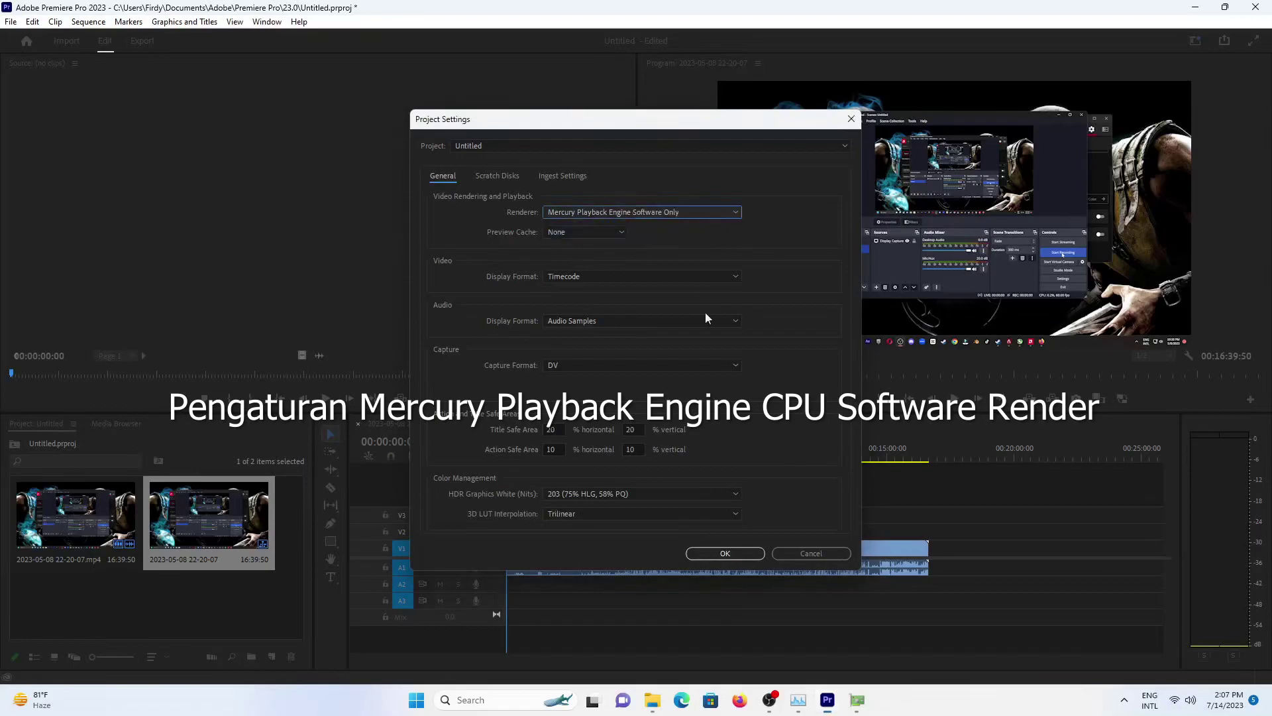
left_click(745, 558)
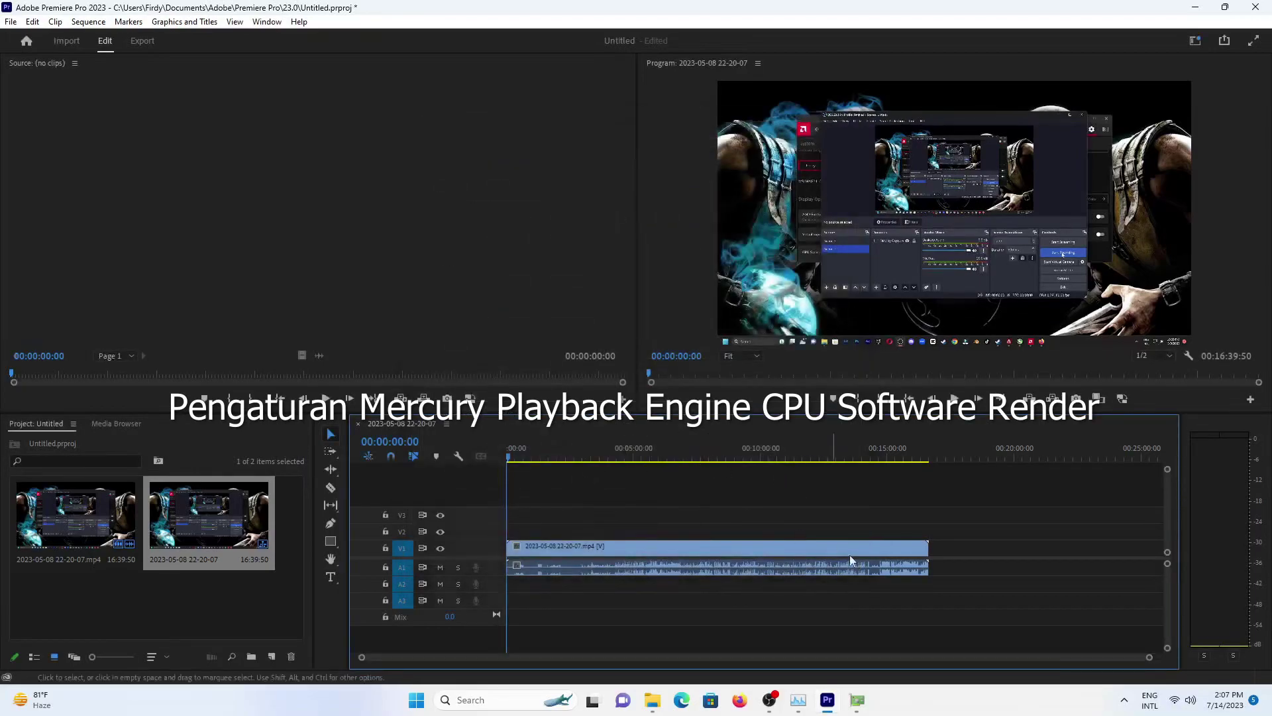
left_click(55, 22)
mouse_move(32, 21)
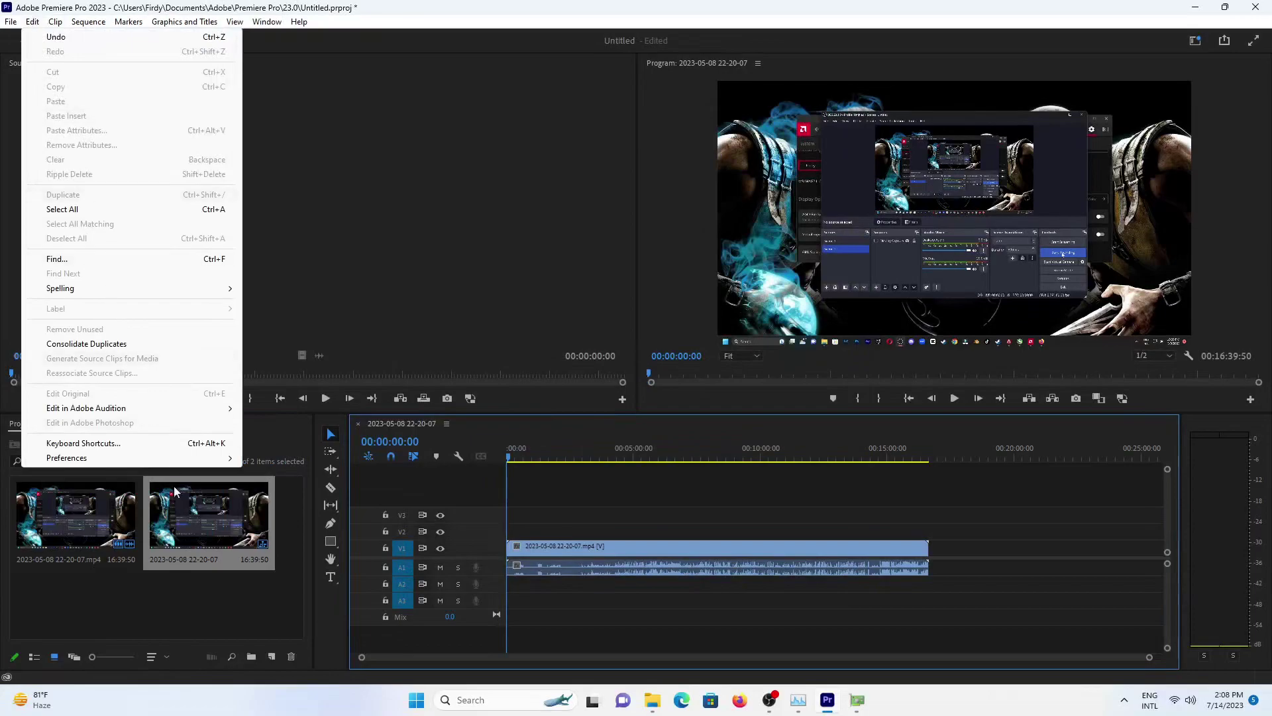
mouse_move(187, 463)
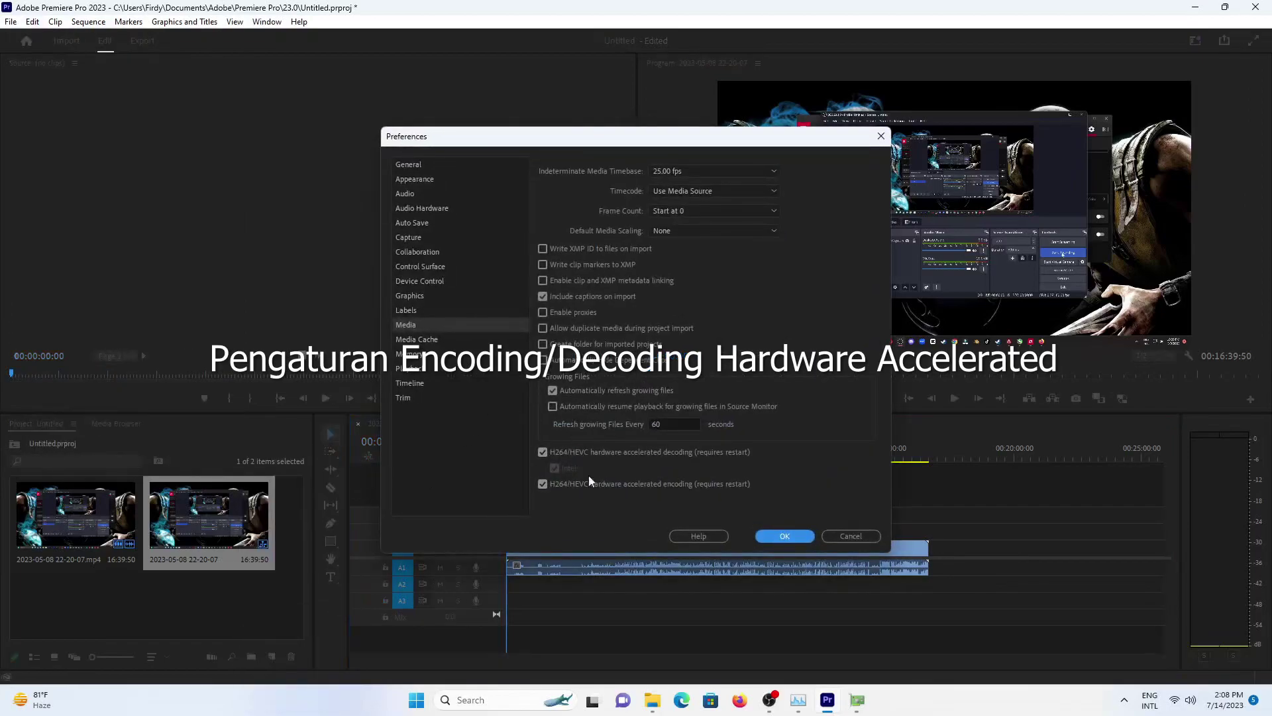
left_click(771, 536)
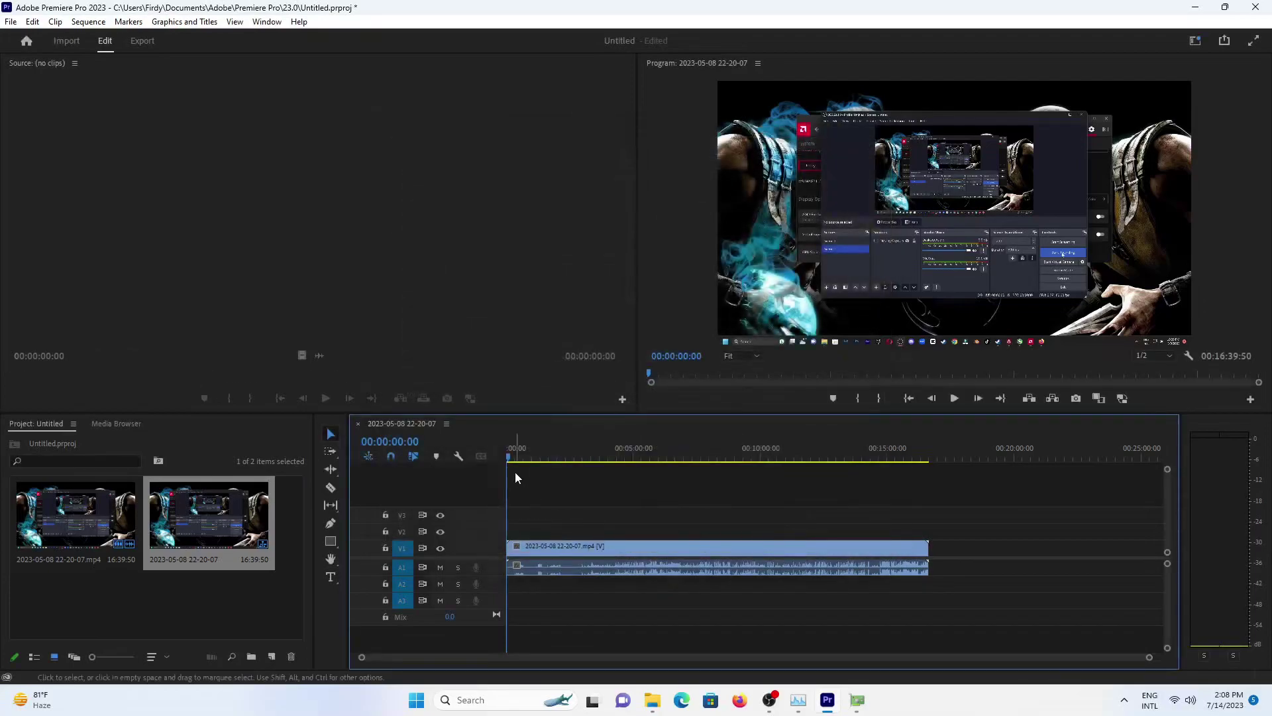
Play the sequence from 00:00:21:55 while checking GPU 0 video decode and CPU load in Task Manager.
left_click_drag(509, 454, 519, 458)
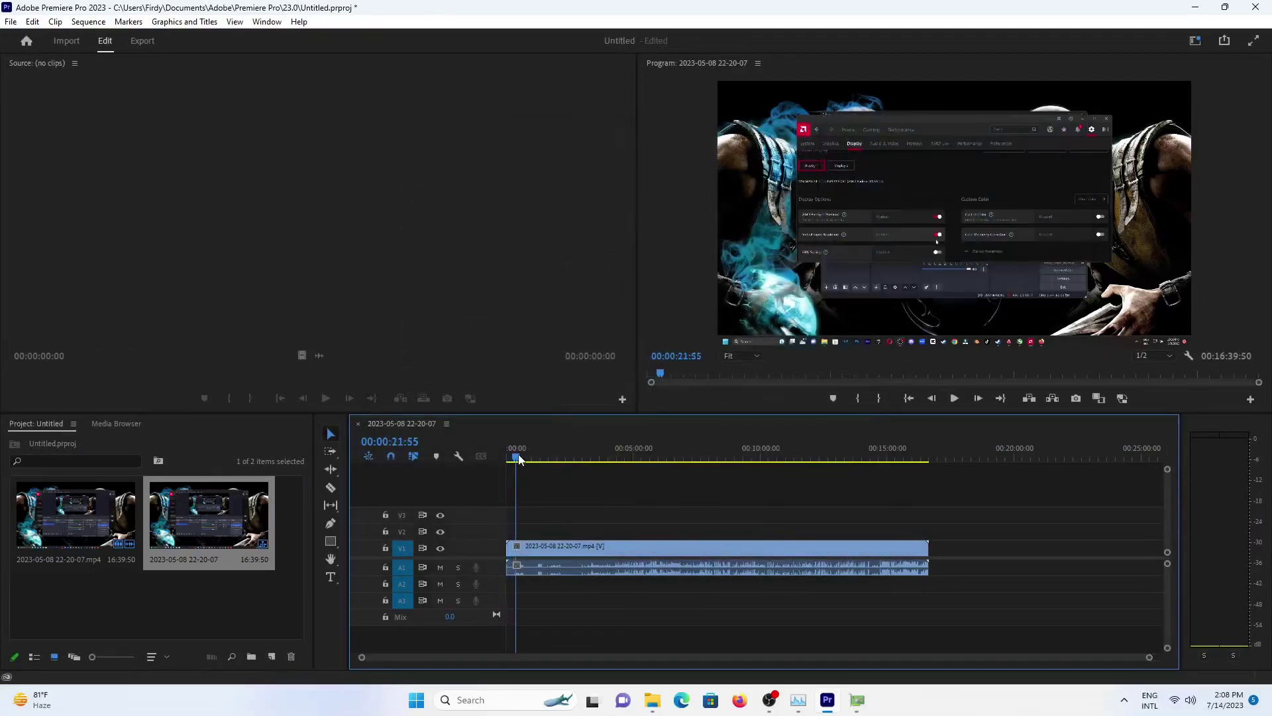
key("space")
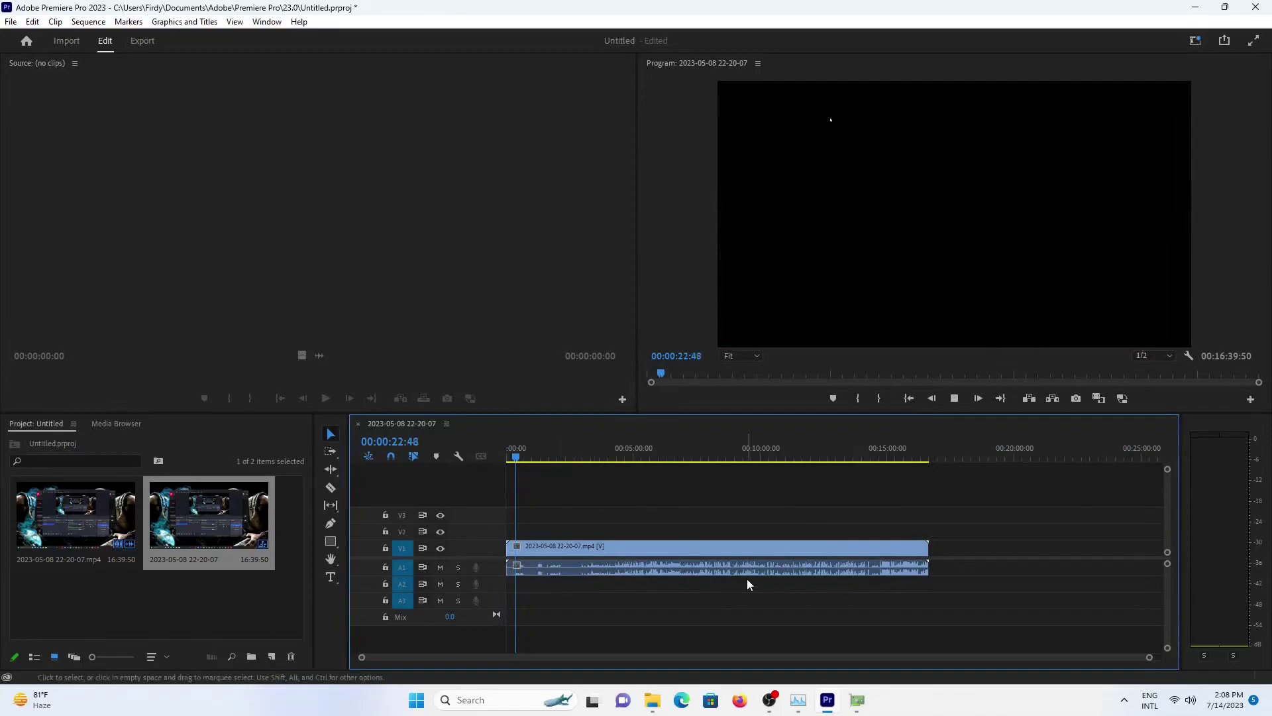
left_click(807, 701)
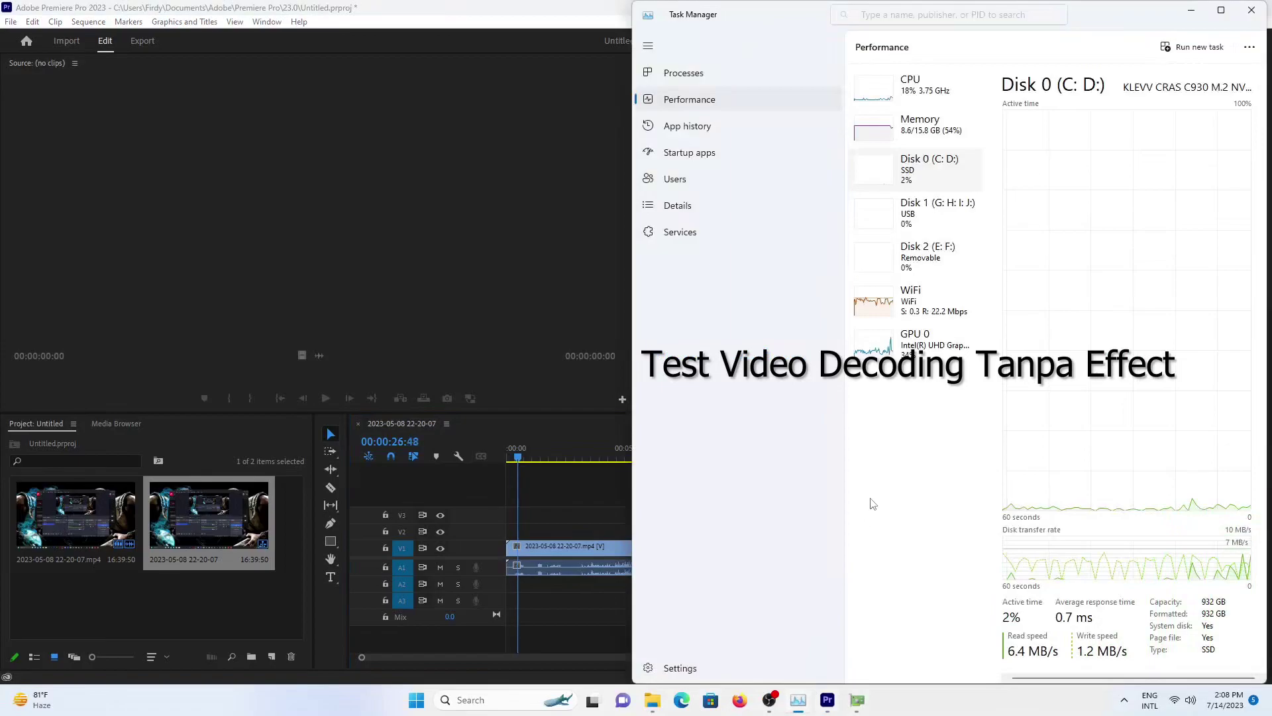
left_click(935, 342)
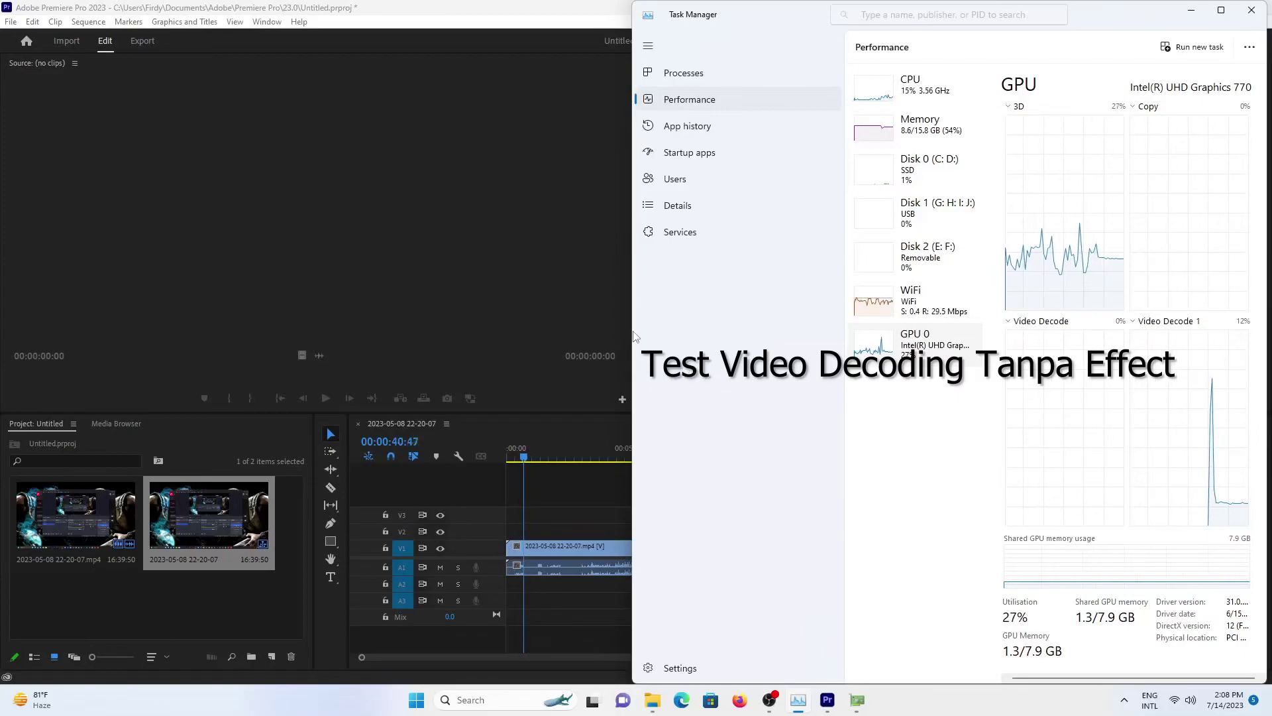
left_click_drag(634, 336, 507, 330)
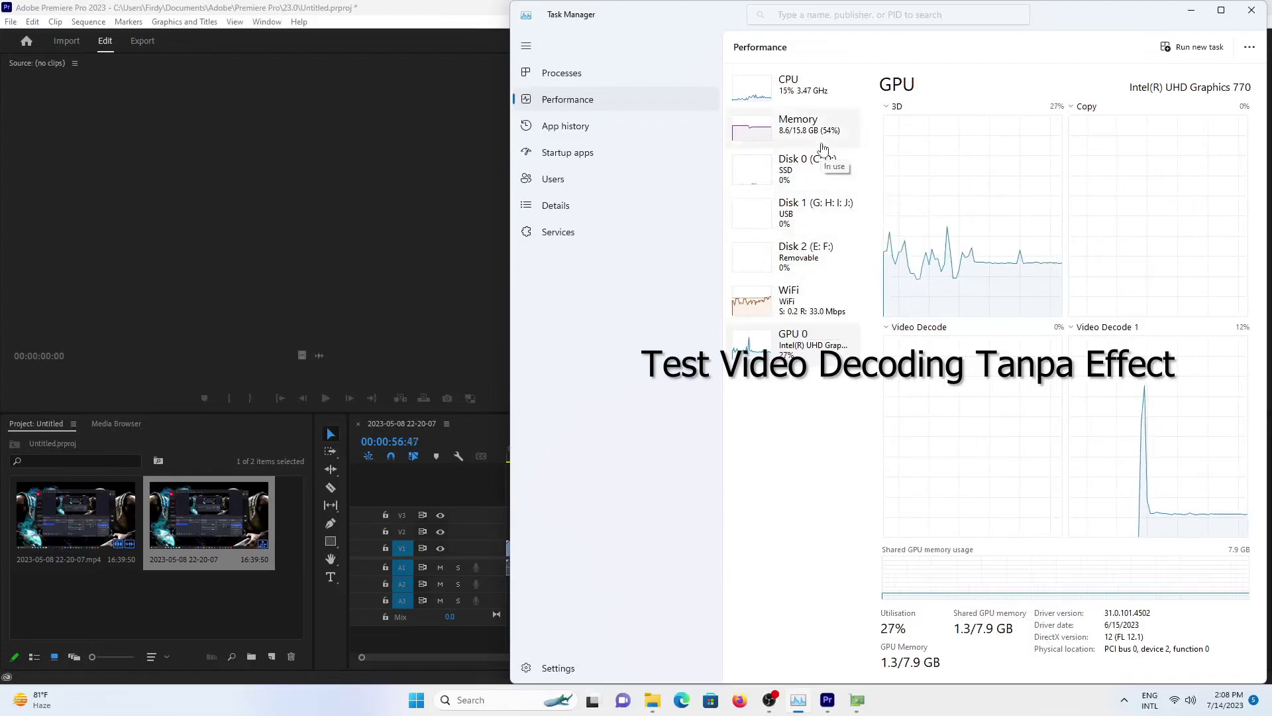
left_click(821, 96)
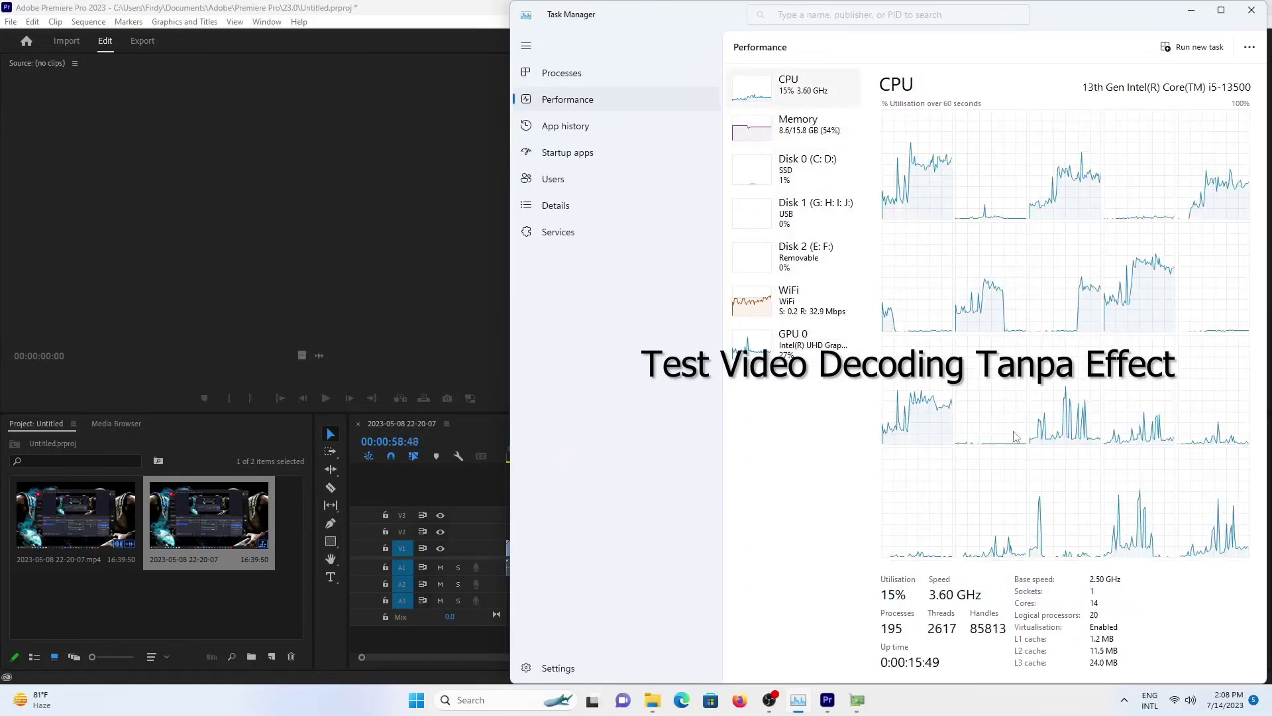
left_click(369, 278)
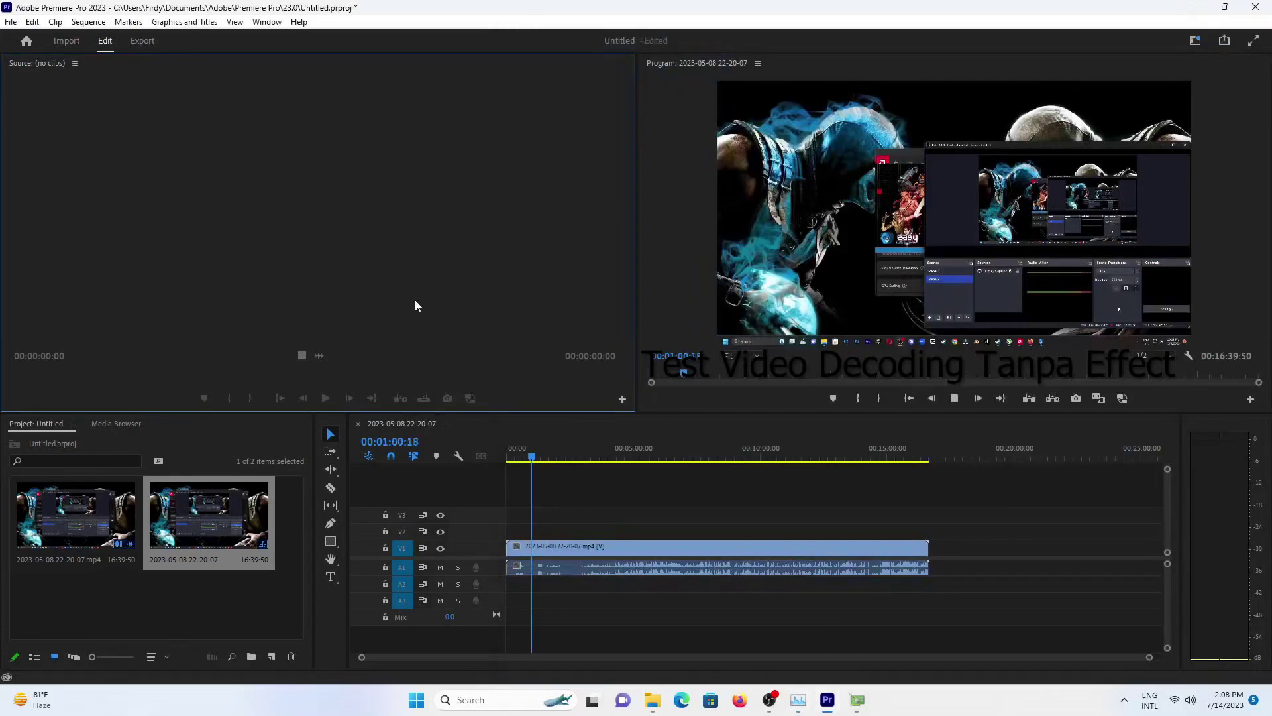
left_click(591, 492)
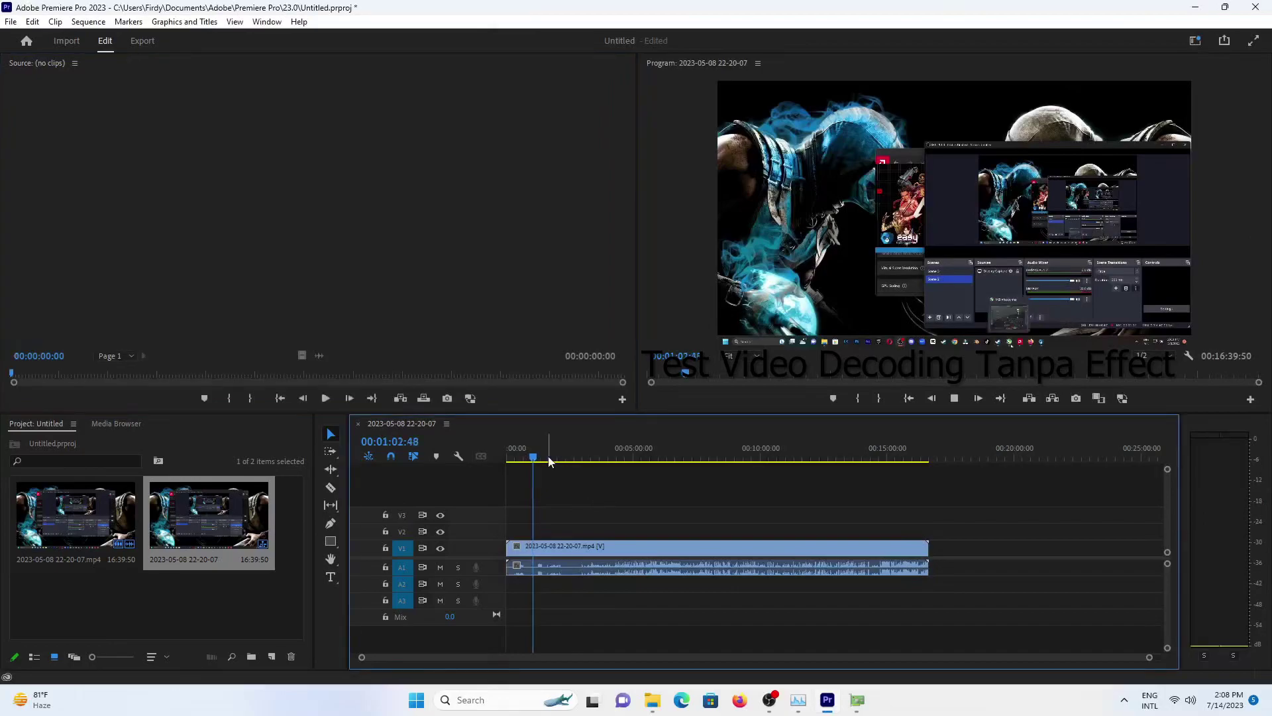
left_click_drag(538, 459, 700, 506)
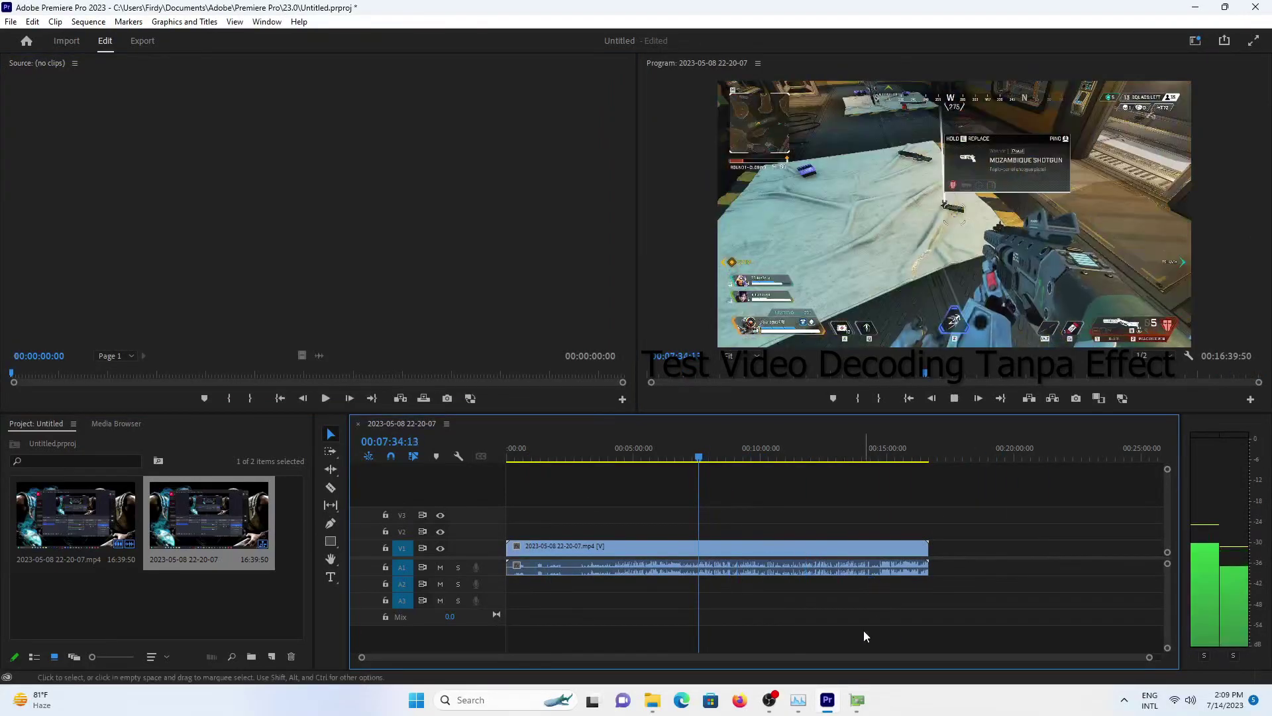
left_click(799, 700)
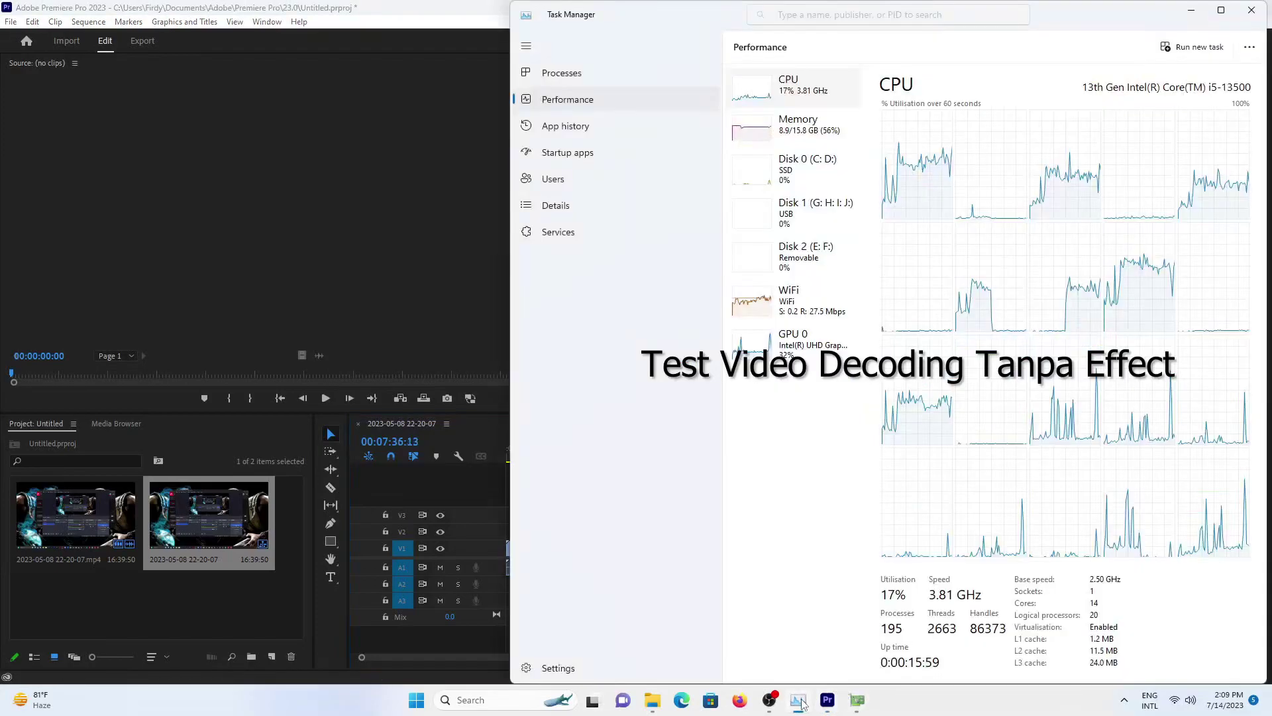
left_click(815, 351)
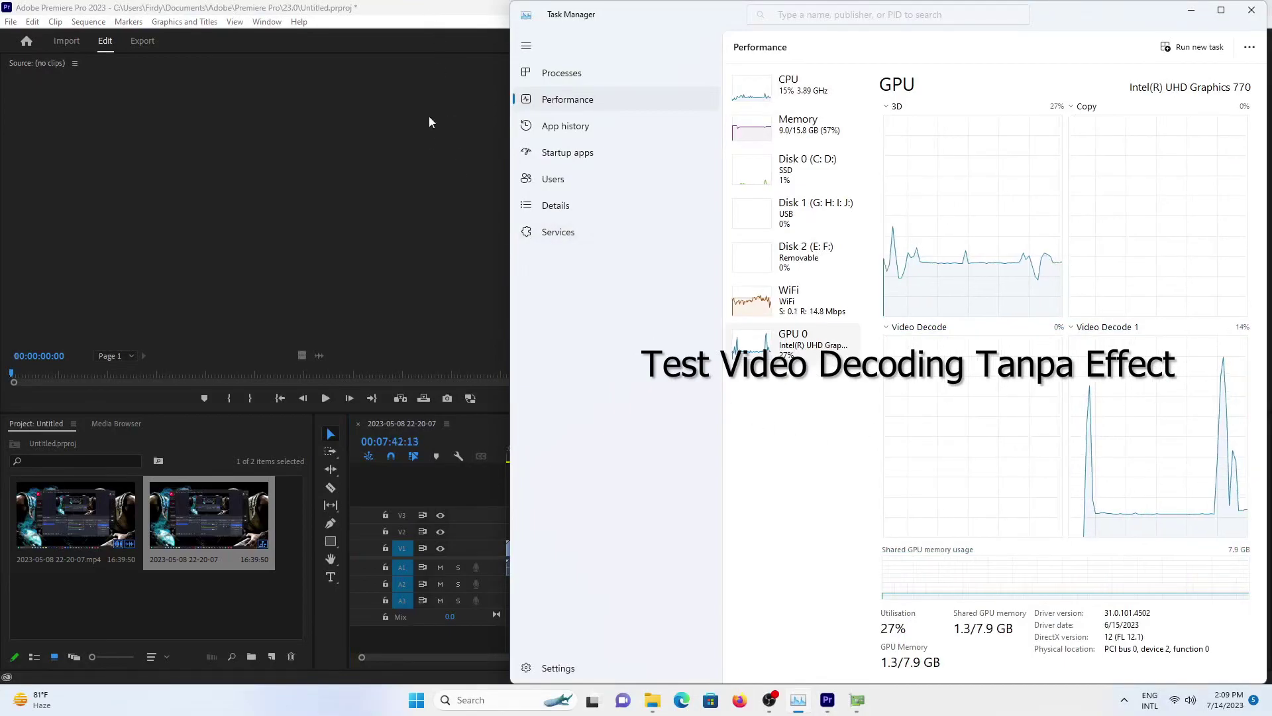
left_click(427, 138)
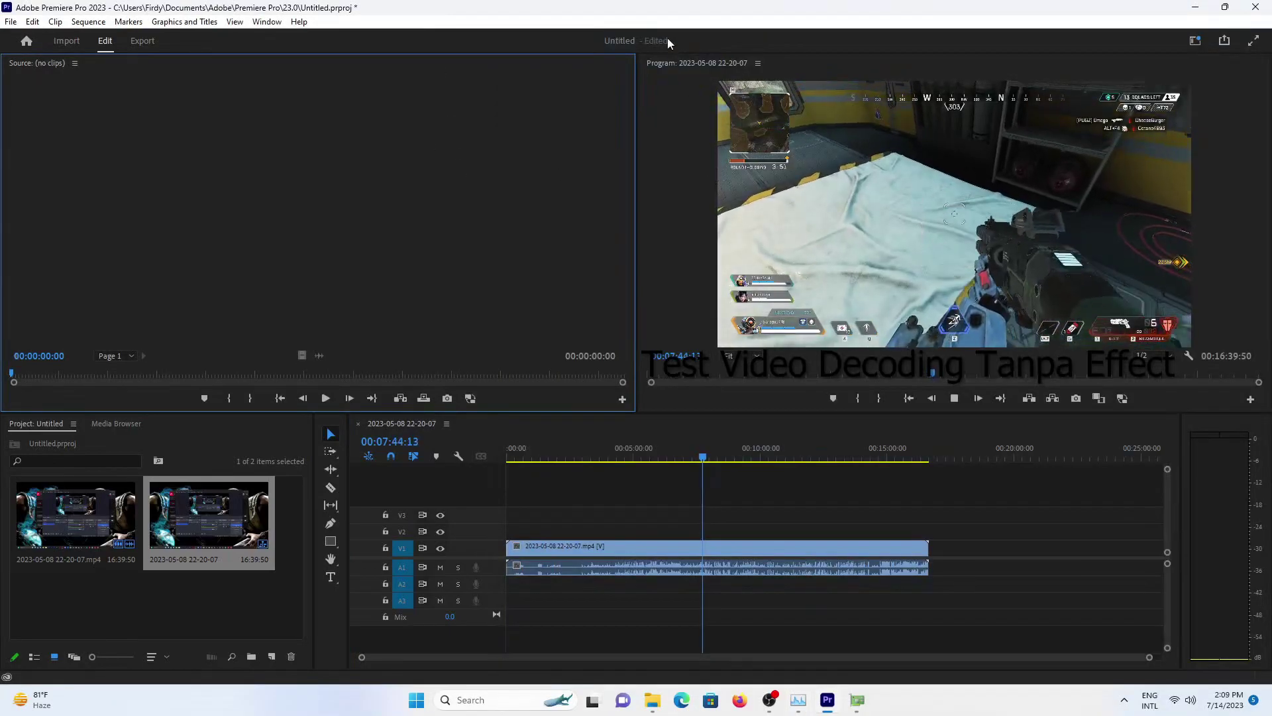
Tile Premiere and Task Manager side by side, scrub back to 00:02:03:40, then maximize Premiere.
left_click_drag(666, 38, 0, 185)
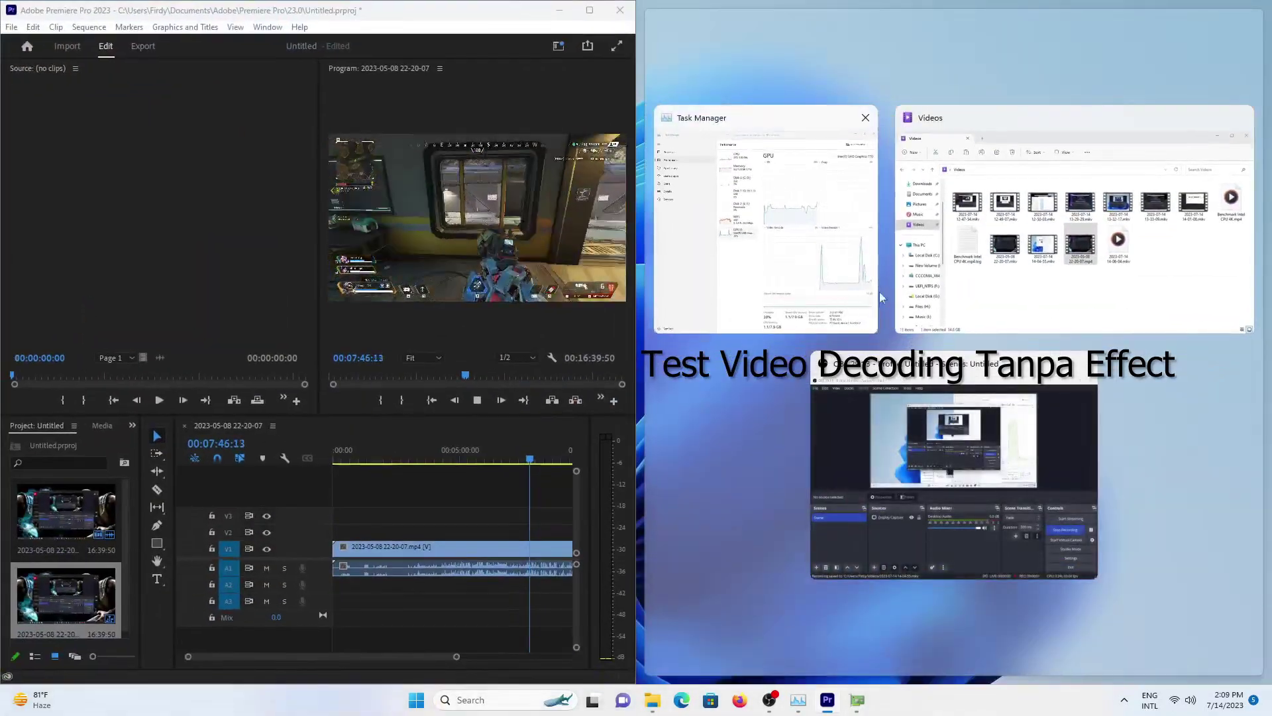
left_click(758, 266)
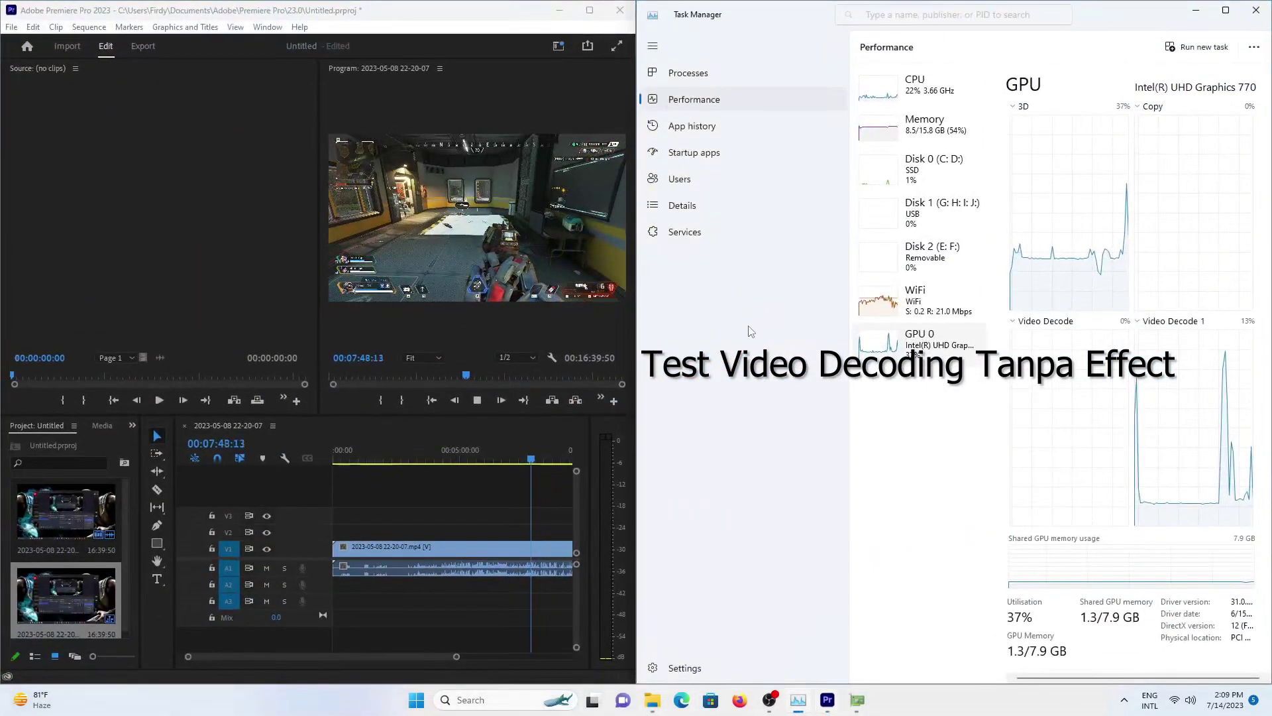
left_click(431, 491)
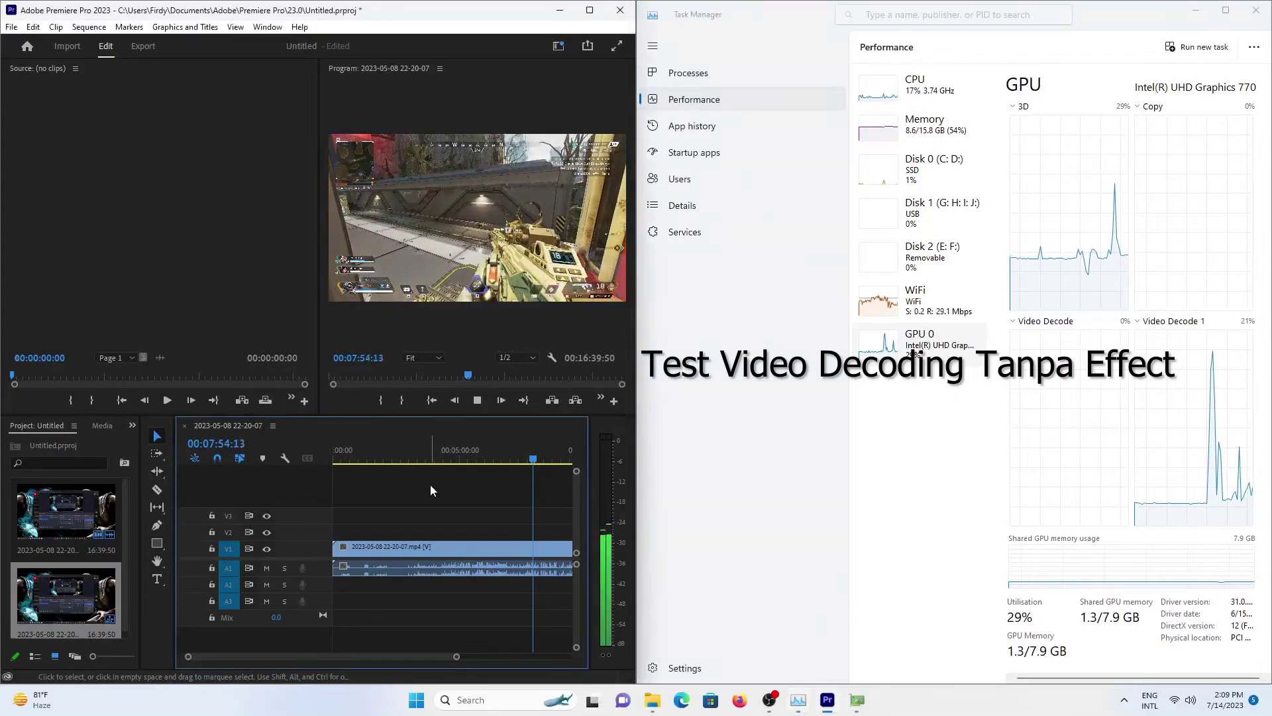
left_click_drag(540, 464, 386, 461)
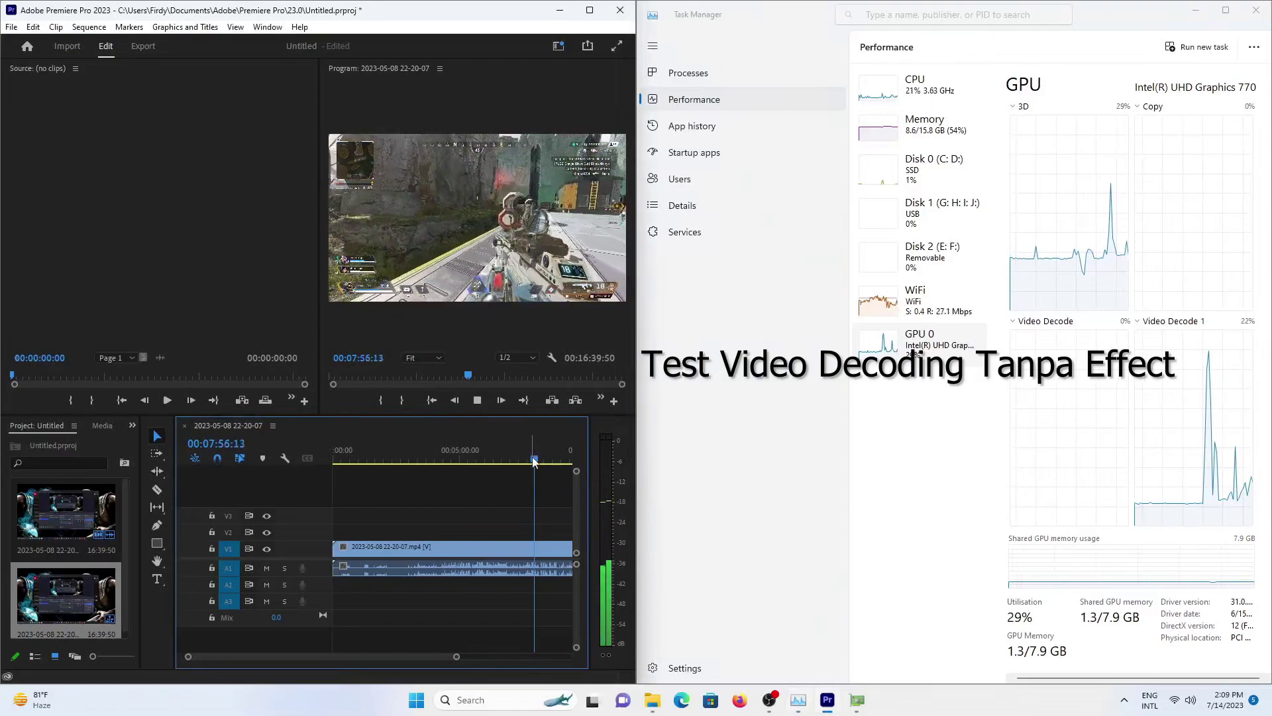
left_click(438, 359)
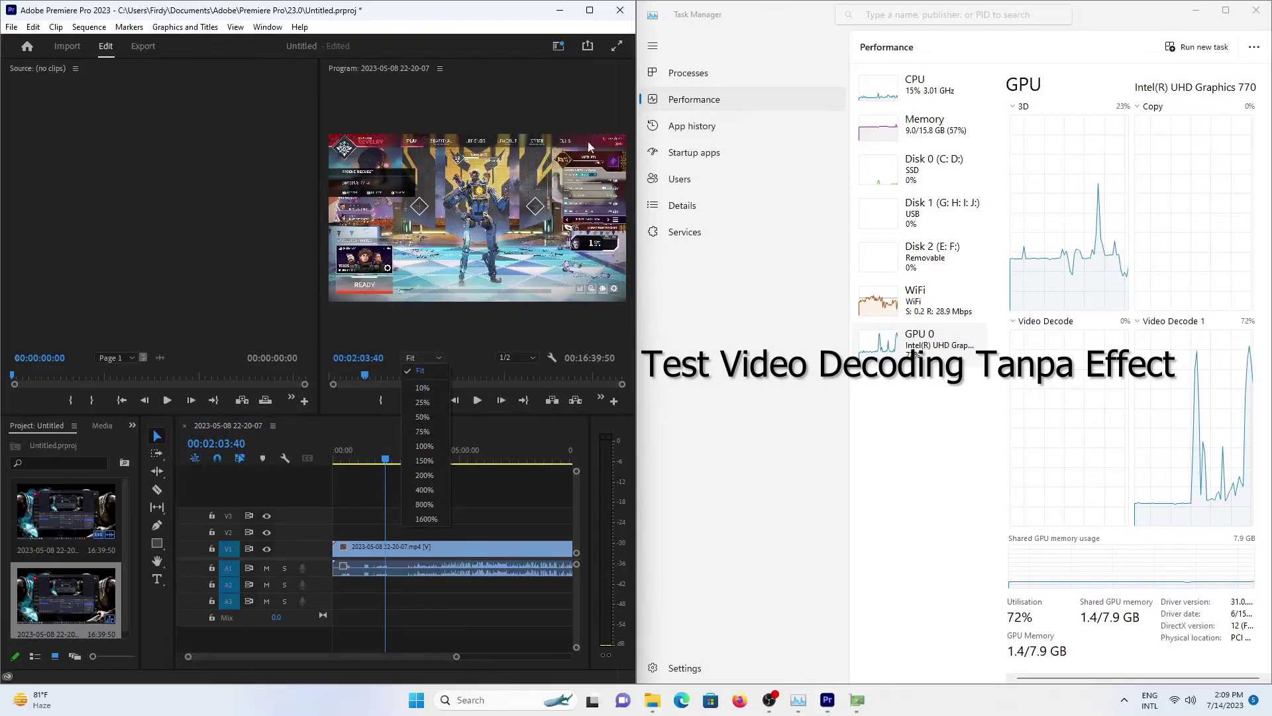
left_click(589, 10)
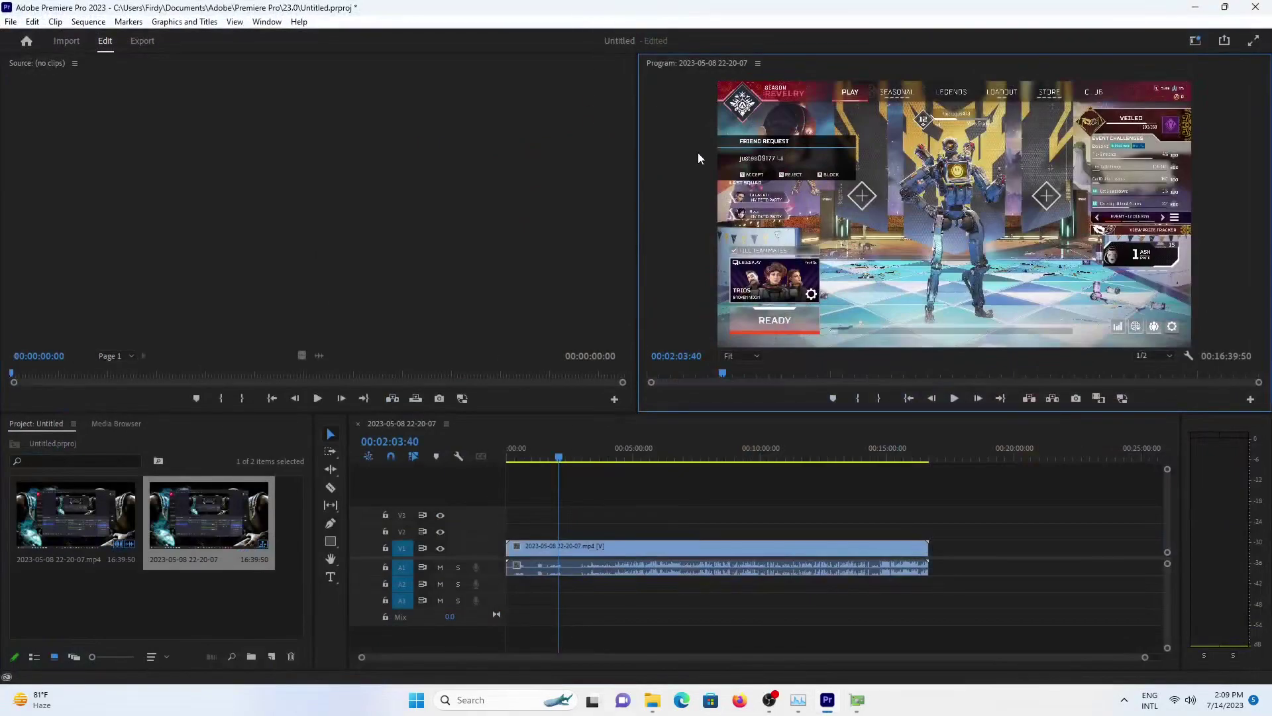
Switch to the Effects workspace and expand the Effects panel listing Presets, Lumetri Presets and effect folders.
left_click(1195, 41)
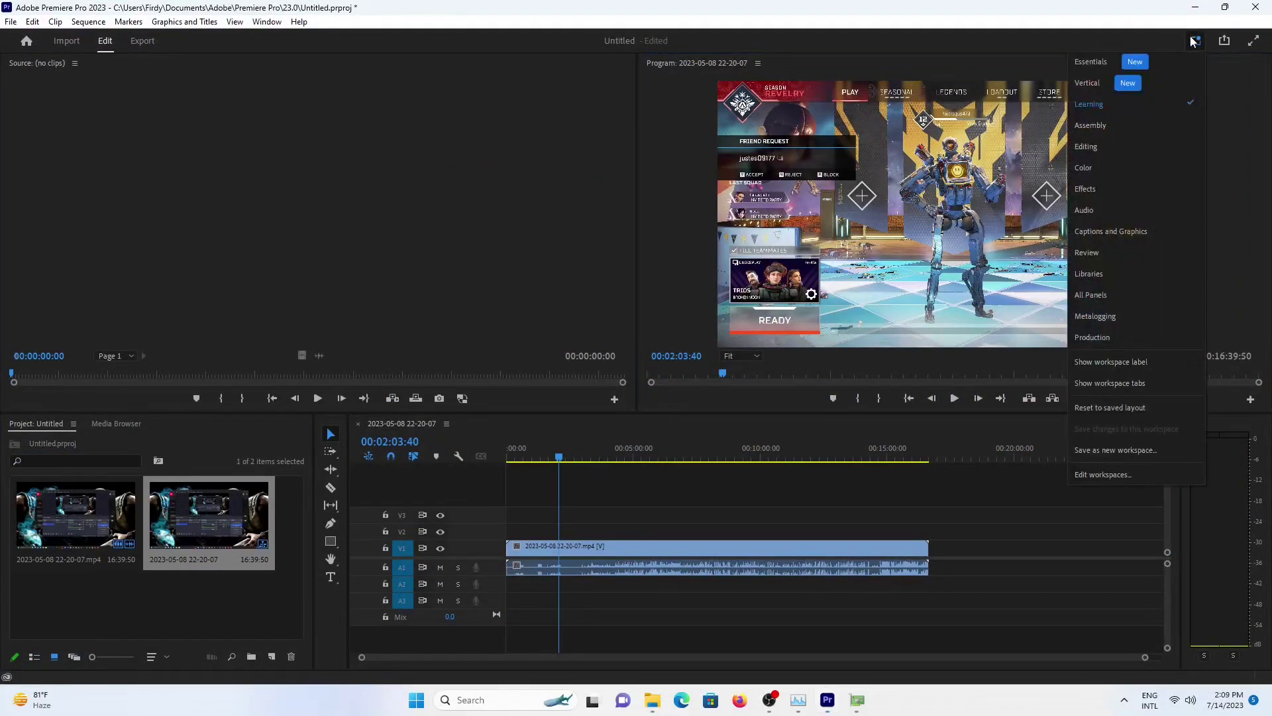
left_click(1125, 189)
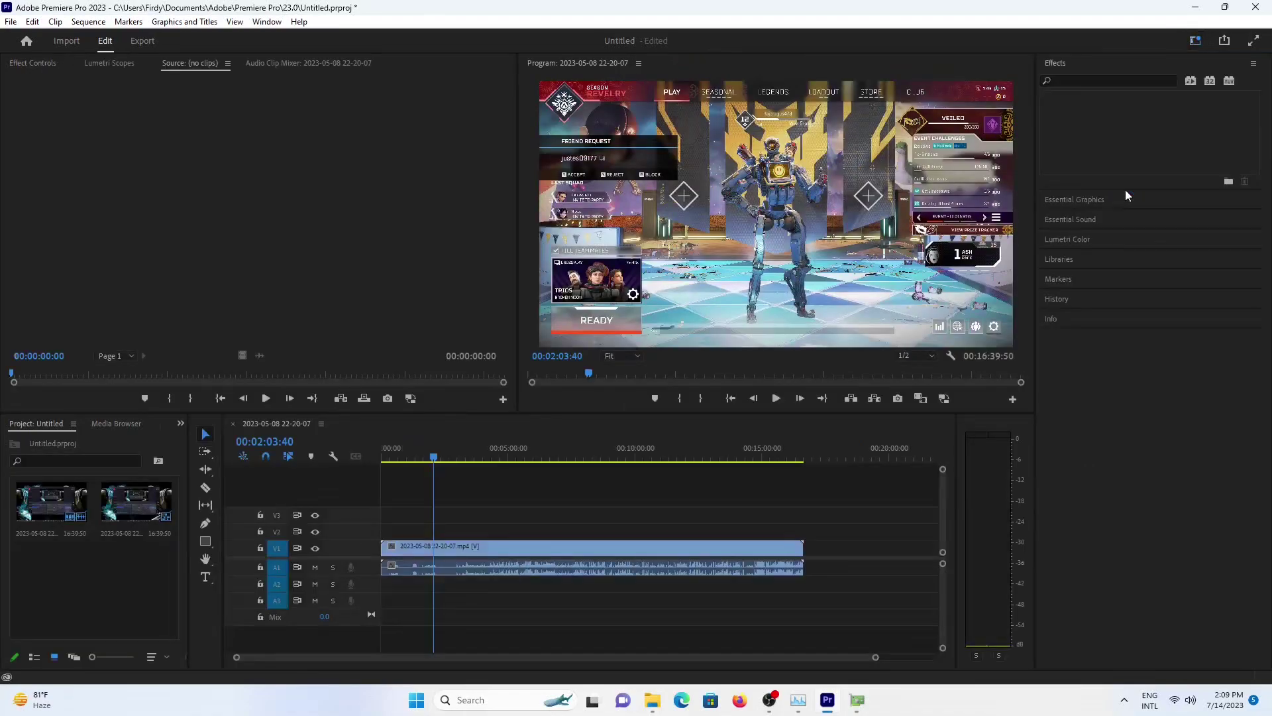
left_click(1105, 235)
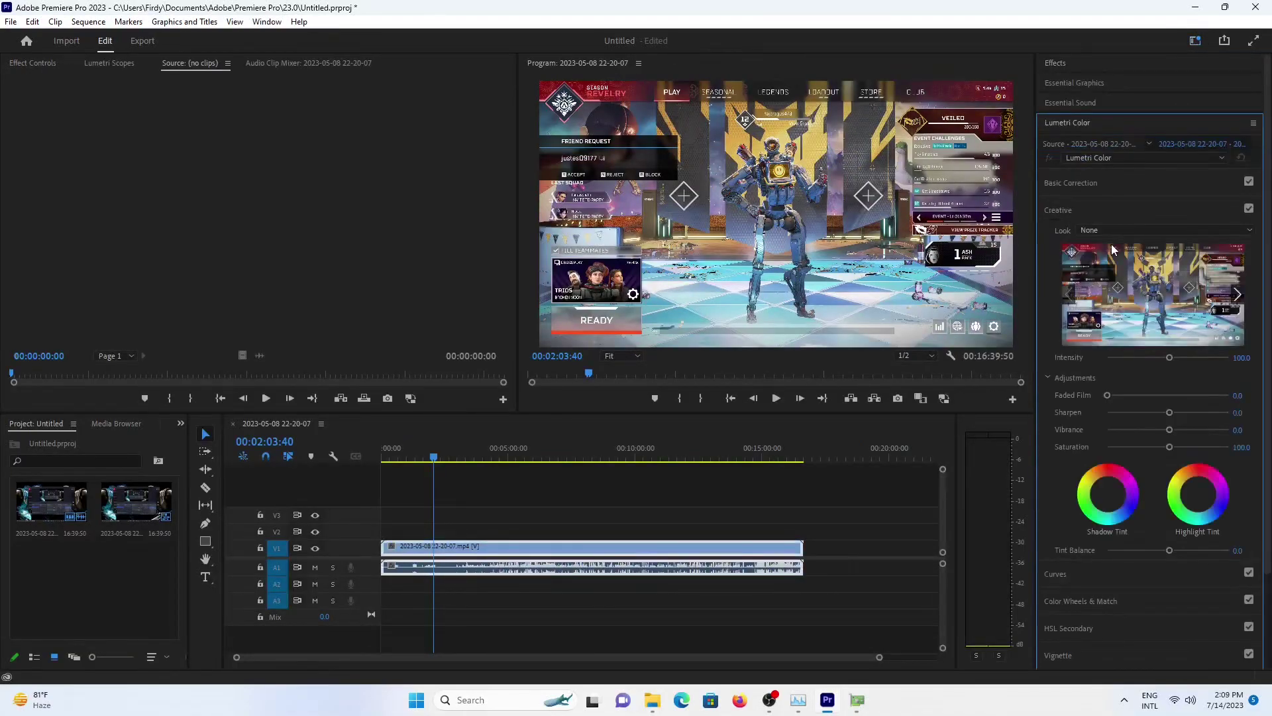
left_click(1166, 126)
left_click(1103, 145)
left_click(1104, 146)
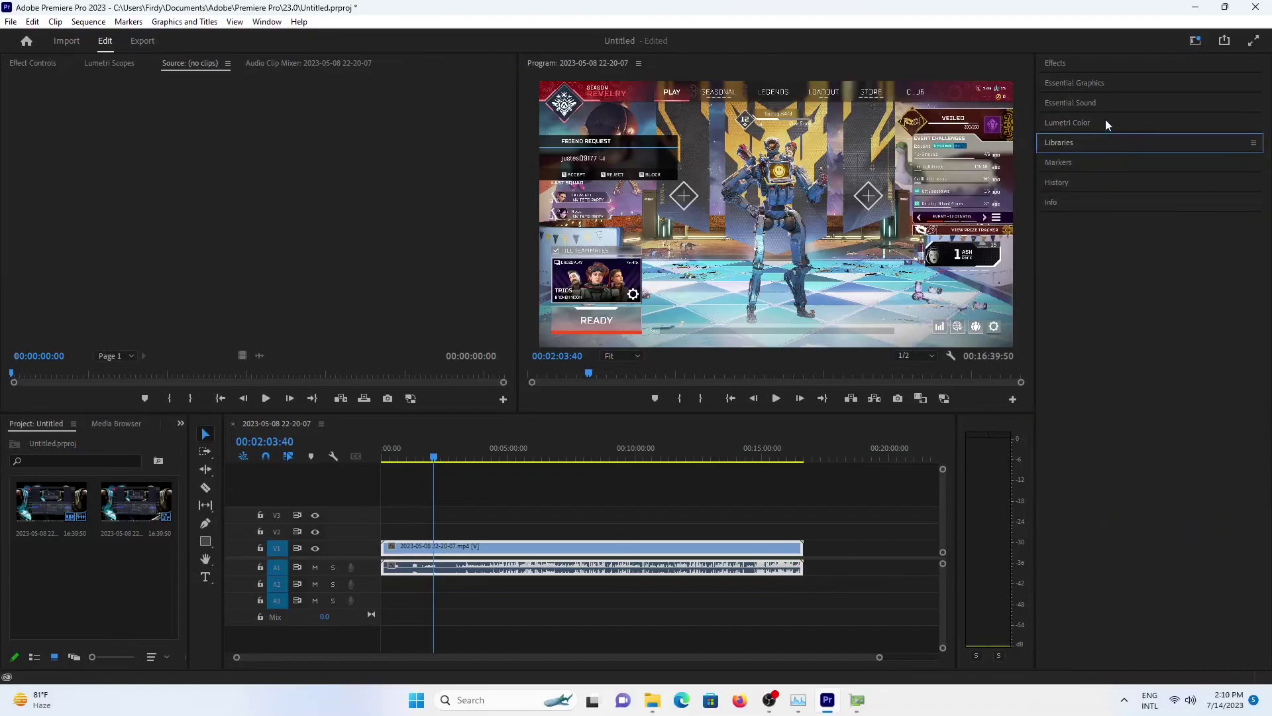
left_click(1105, 123)
left_click(1094, 126)
left_click(1108, 84)
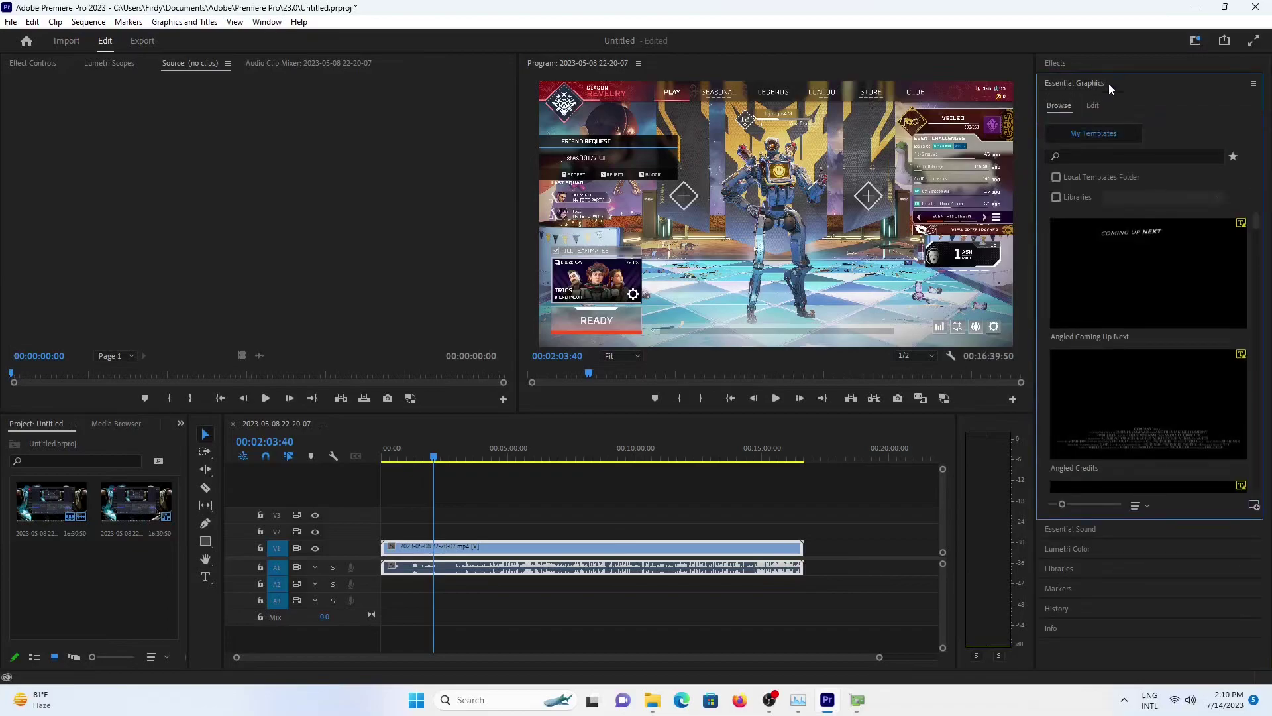
left_click(1109, 85)
left_click(1103, 60)
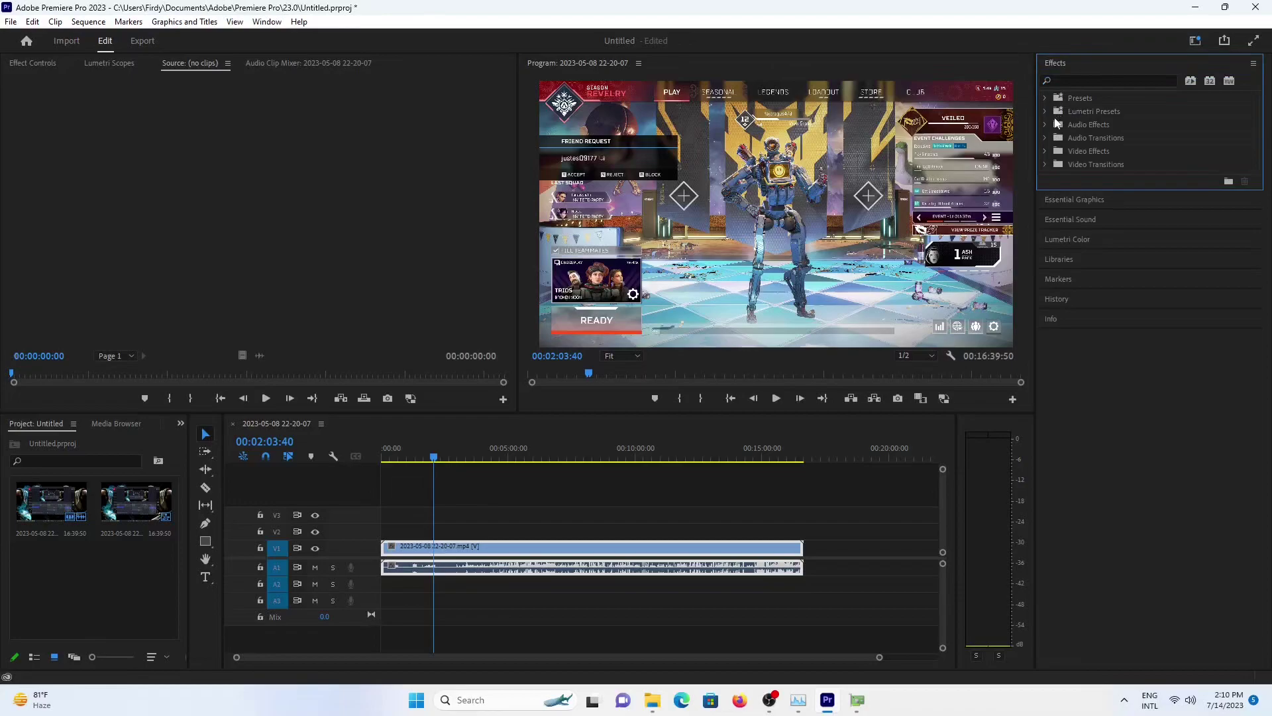
Apply the Extract effect from Video Effects > Adjust to the V1 clip.
left_click(1045, 151)
left_click(1049, 164)
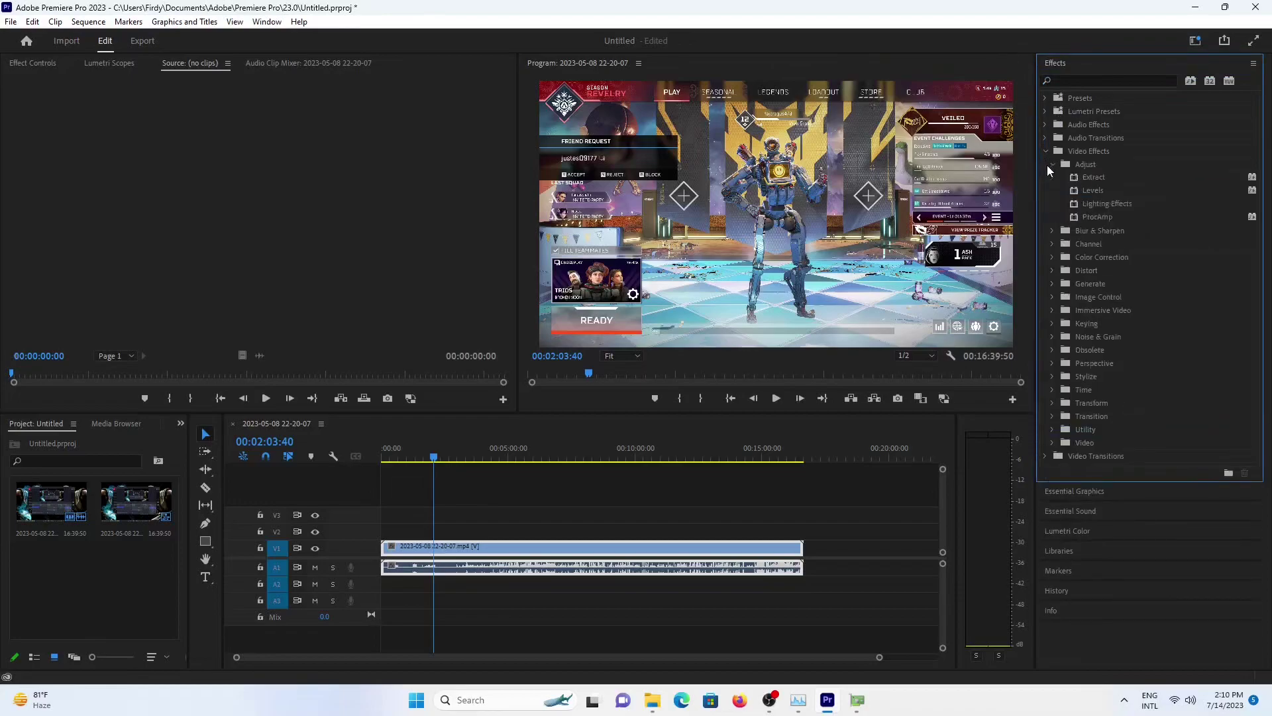
left_click_drag(1094, 177, 580, 547)
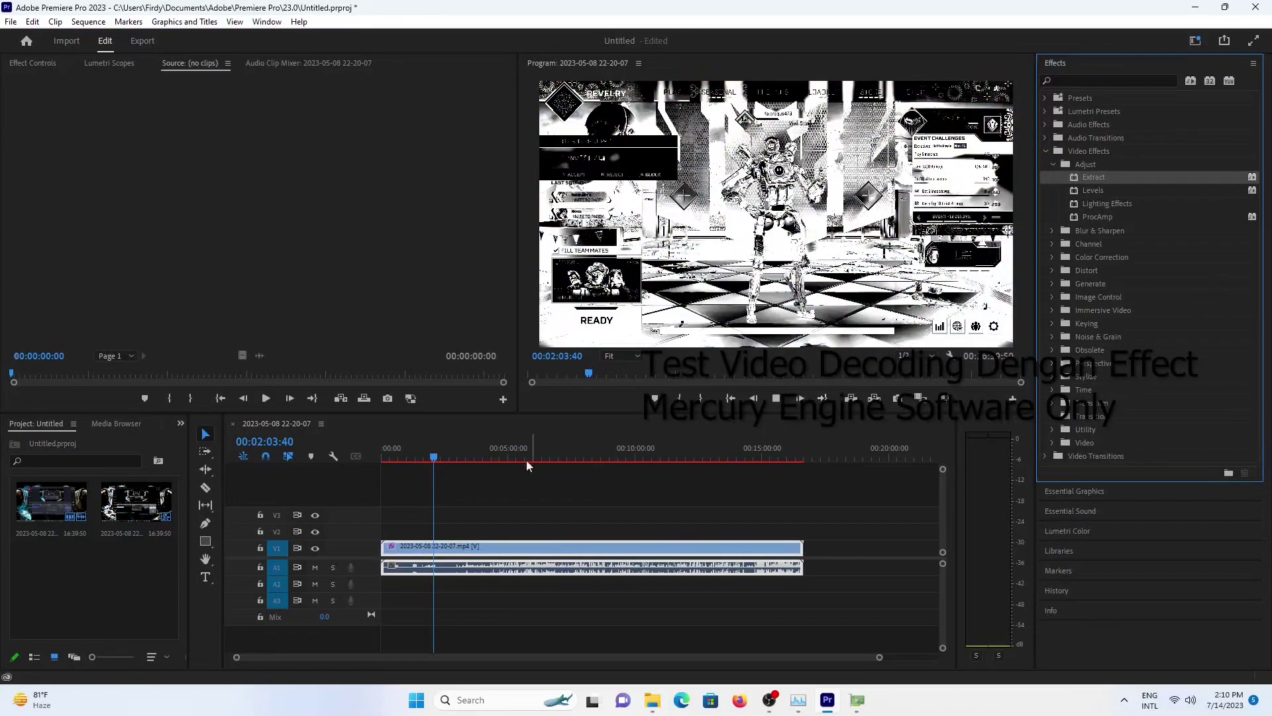
Play the black-and-white clip while checking CPU load near 20% in Task Manager.
key("space")
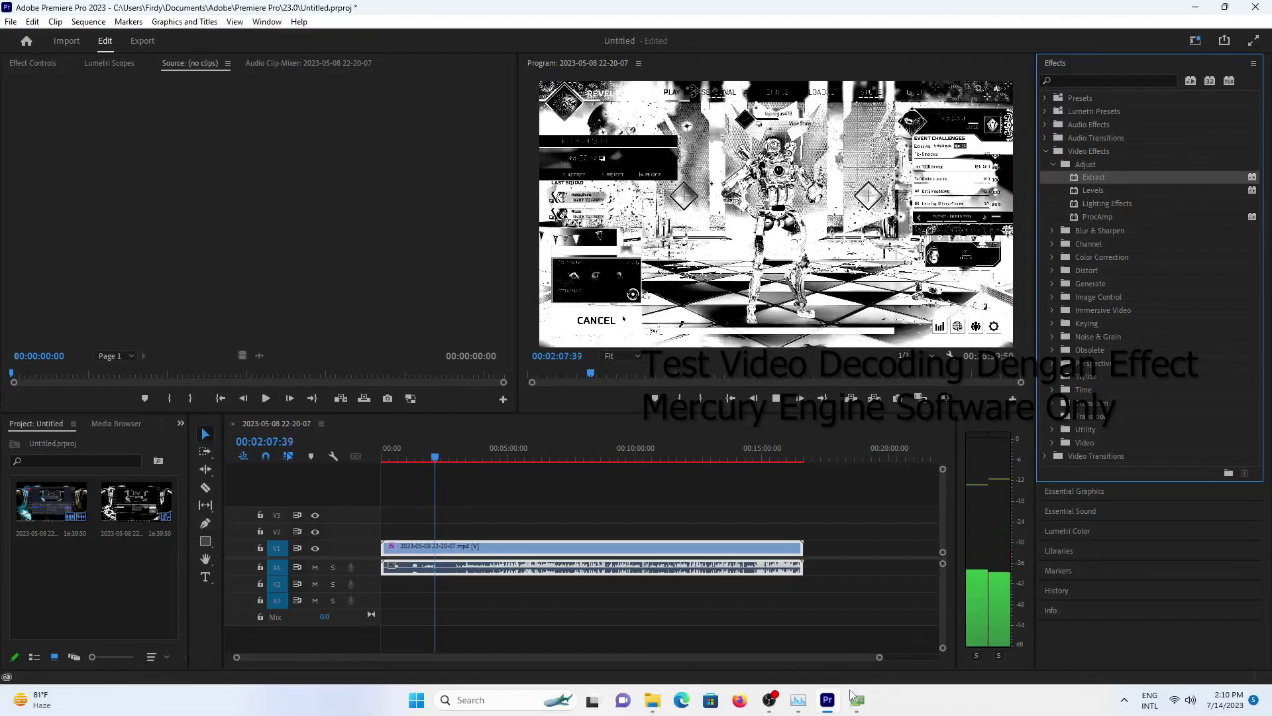
left_click(800, 701)
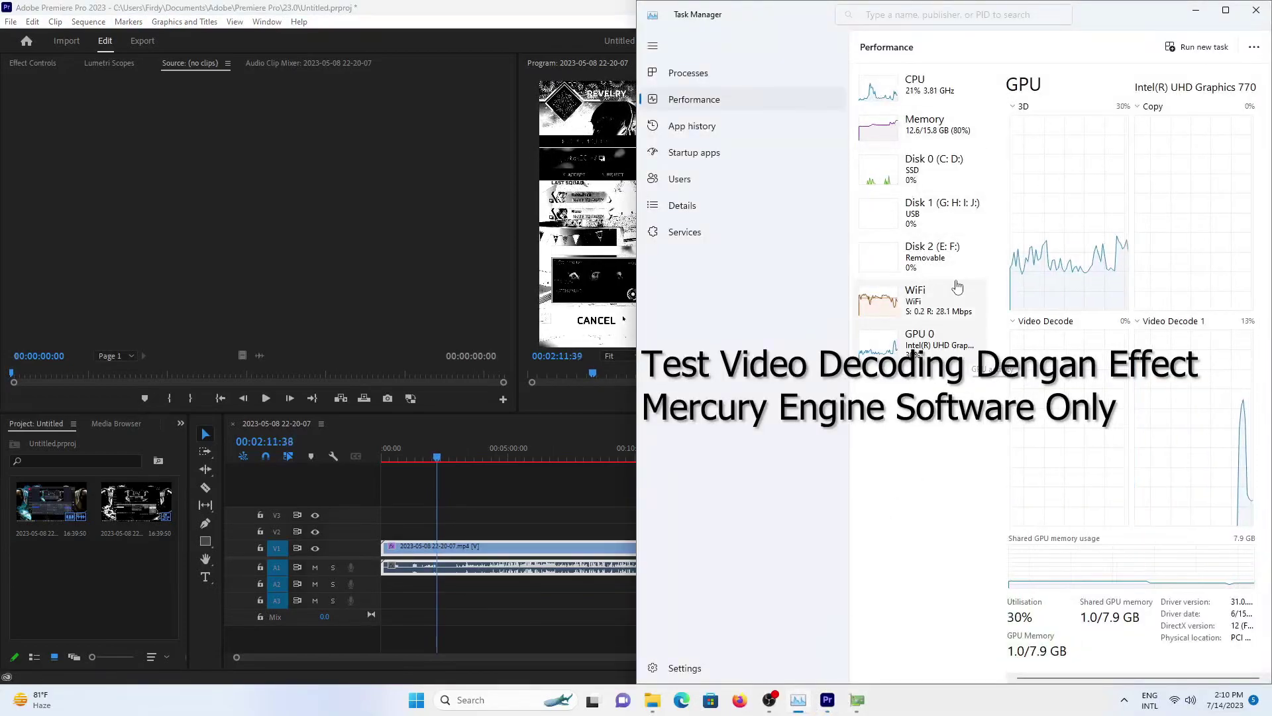
left_click(951, 105)
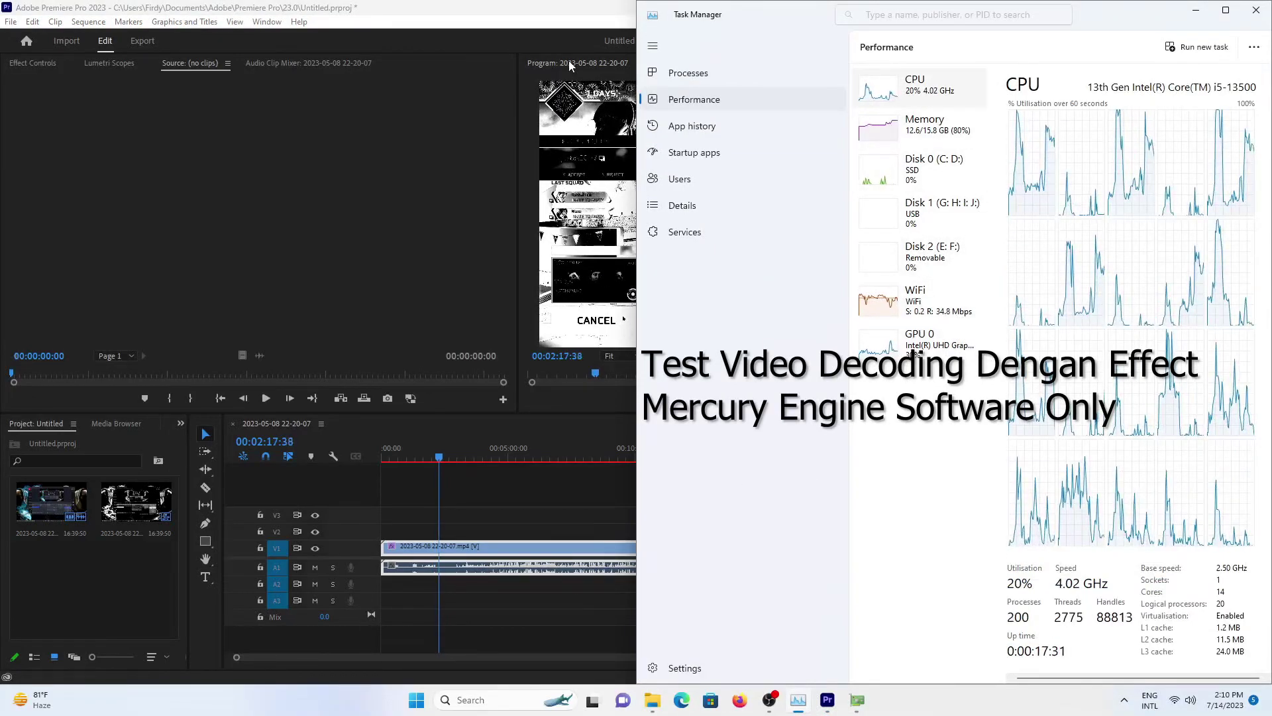
left_click(566, 44)
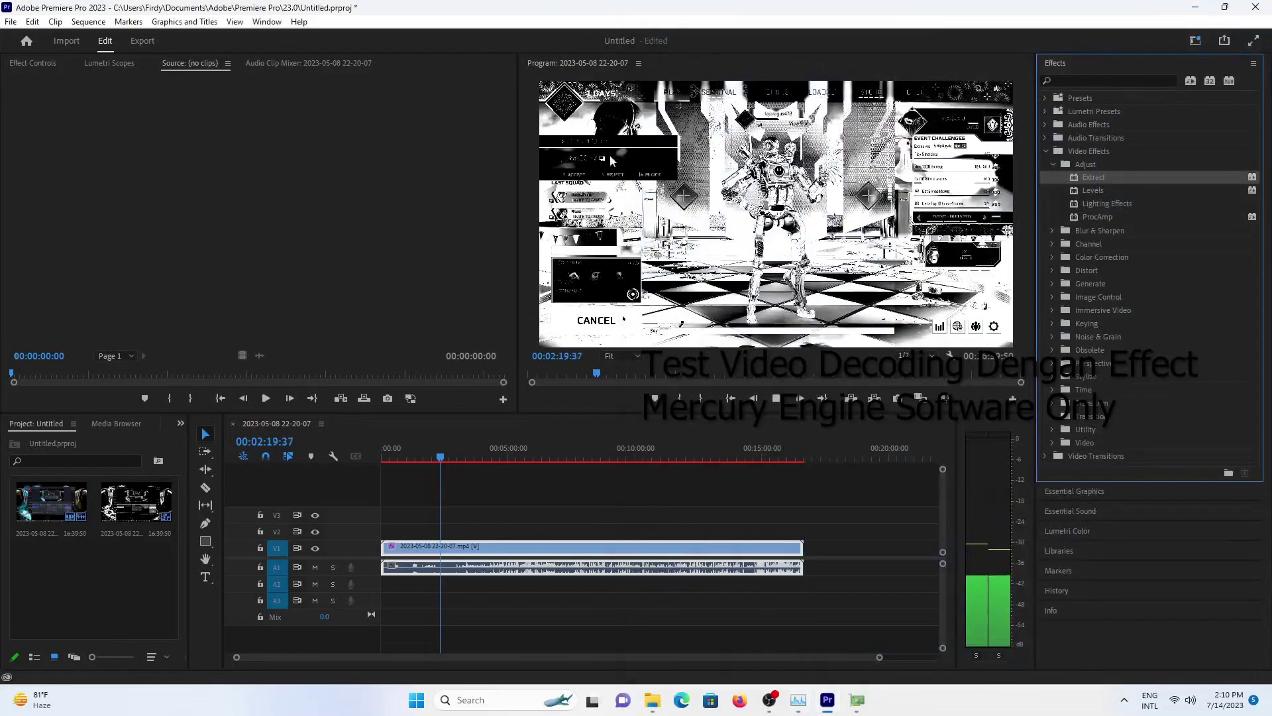
Undo the Extract effect and apply Lighting Effects to the V1 clip instead.
key("space")
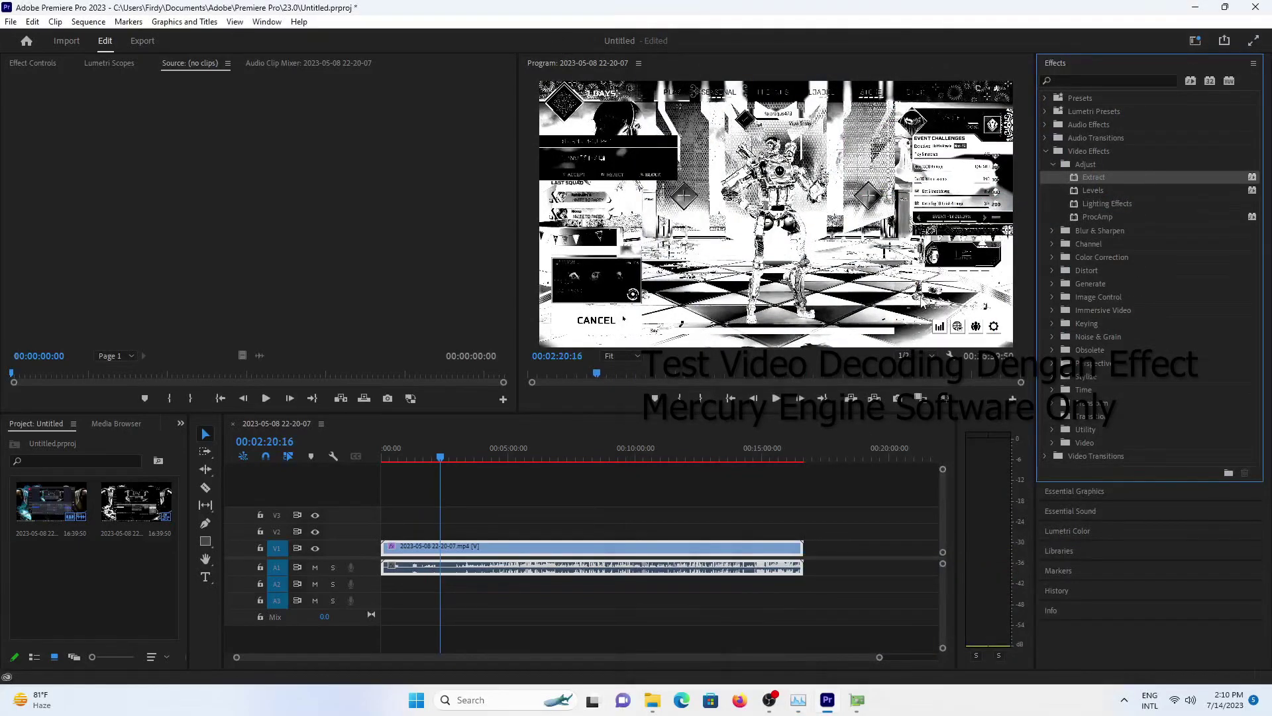
key("ctrl+z")
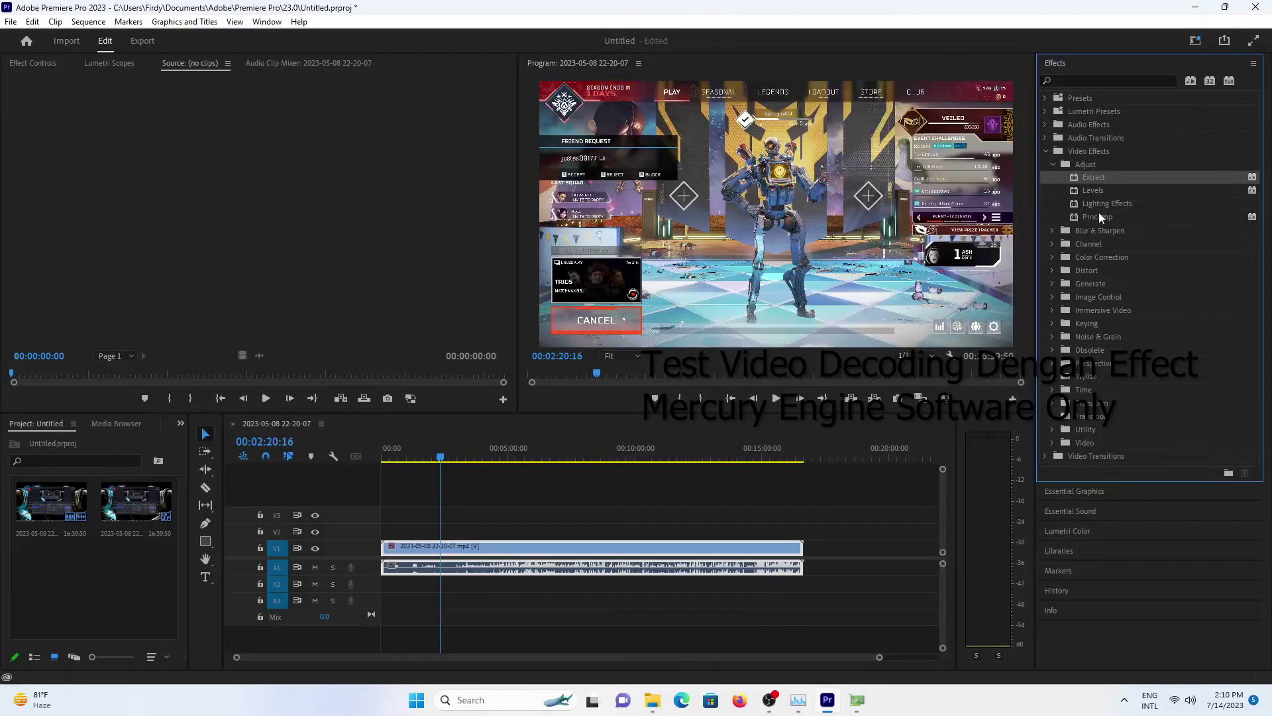
left_click_drag(1103, 205, 1024, 265)
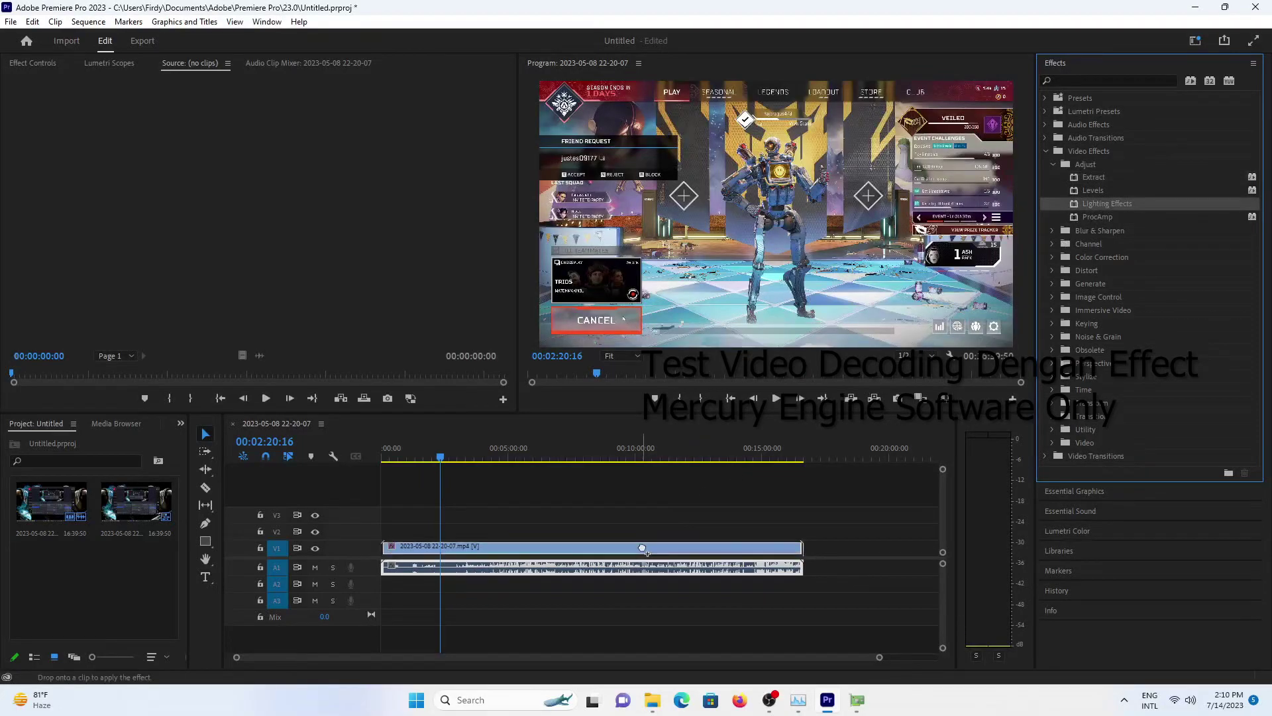
left_click_drag(677, 523, 642, 546)
Play the spotlit clip from about 00:06:04, stopping near 00:06:08:52.
key("space")
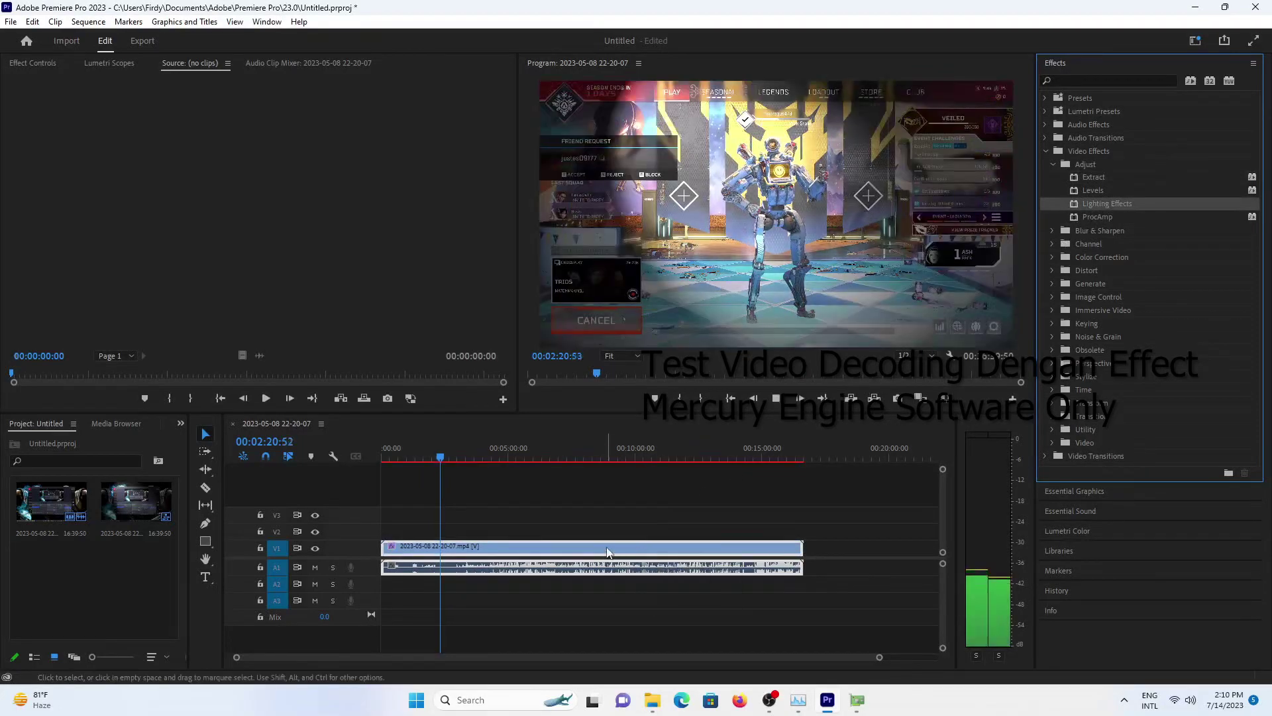
left_click_drag(441, 458, 536, 459)
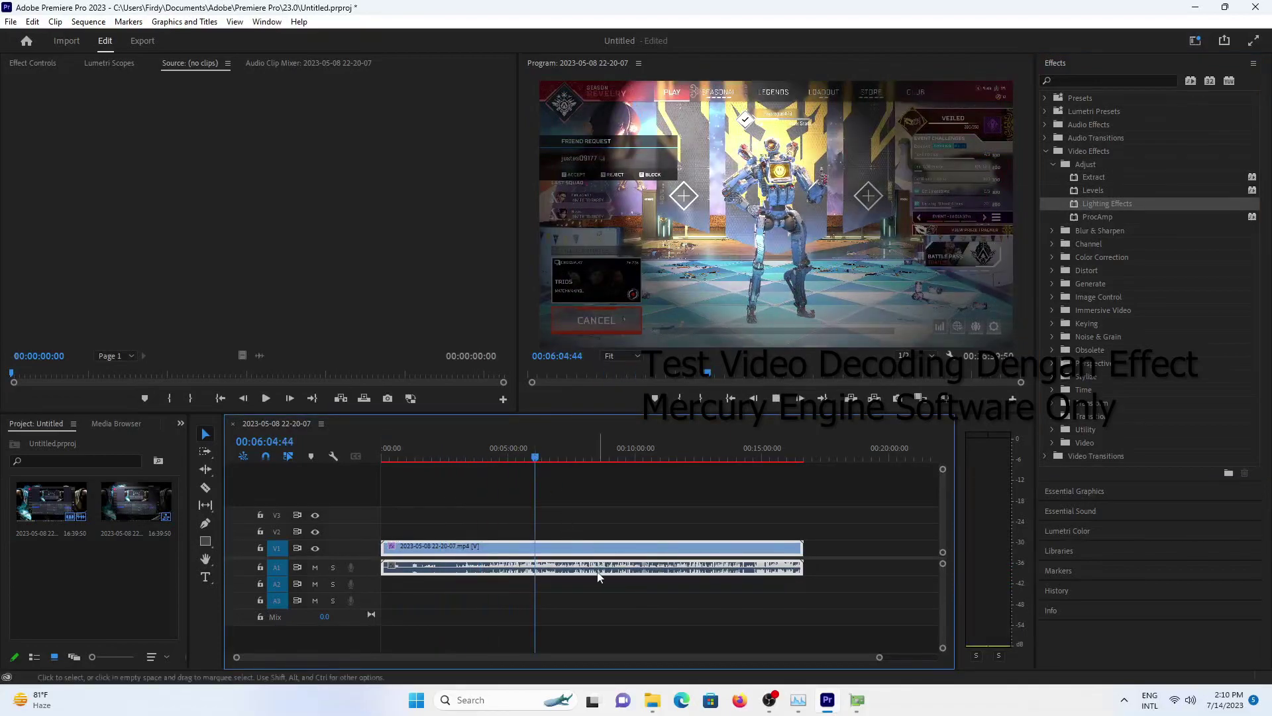
key("space")
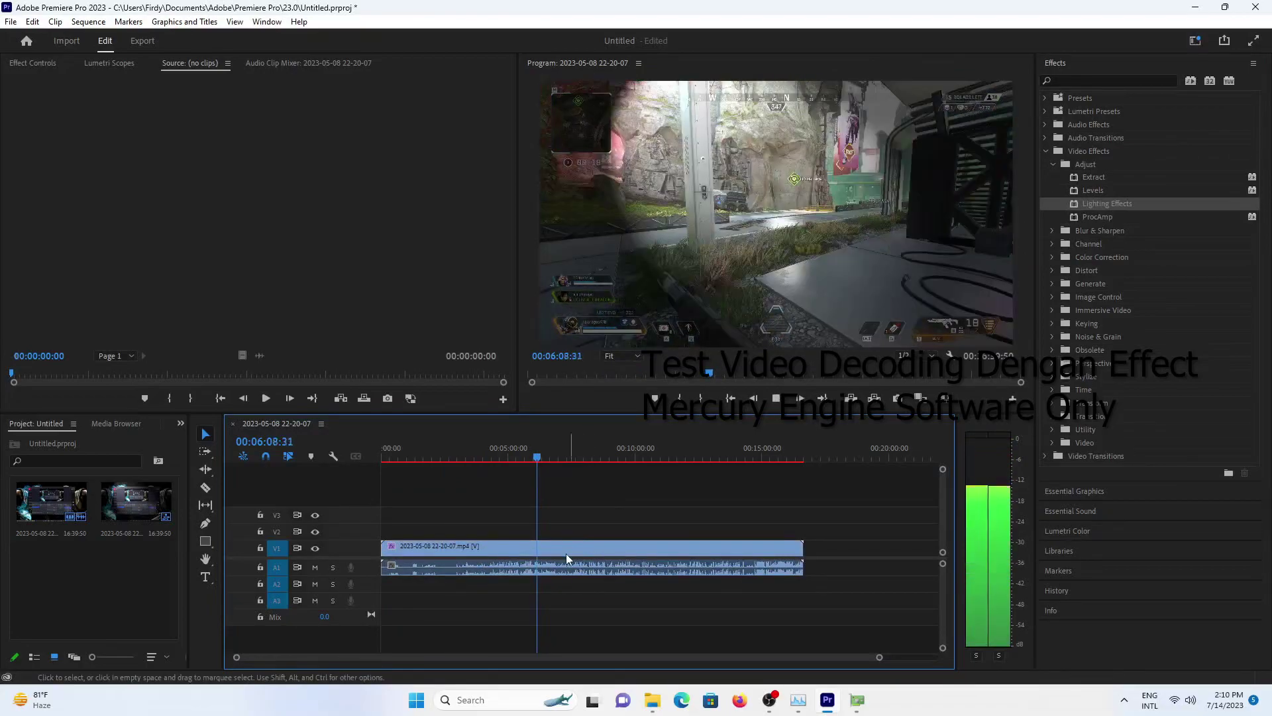
key("space")
In Effect Controls, lower the Lighting Effects Surface Gloss to -100.
left_click(33, 62)
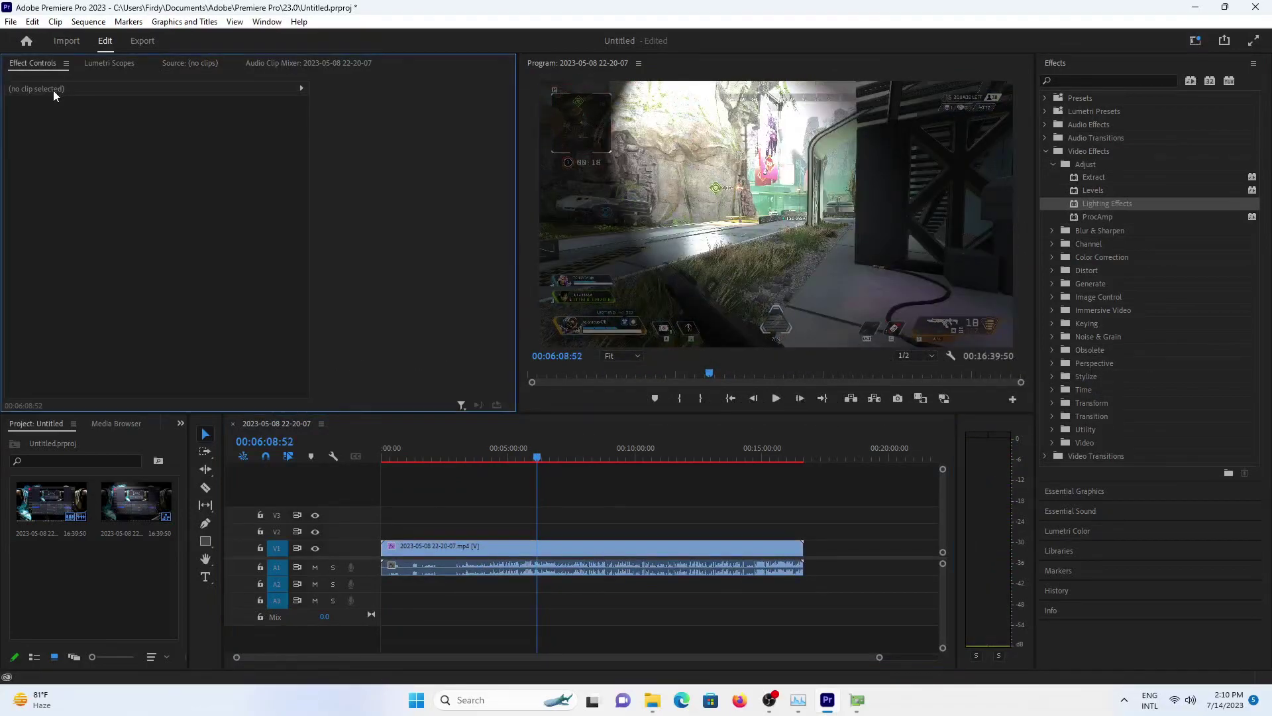
left_click(464, 547)
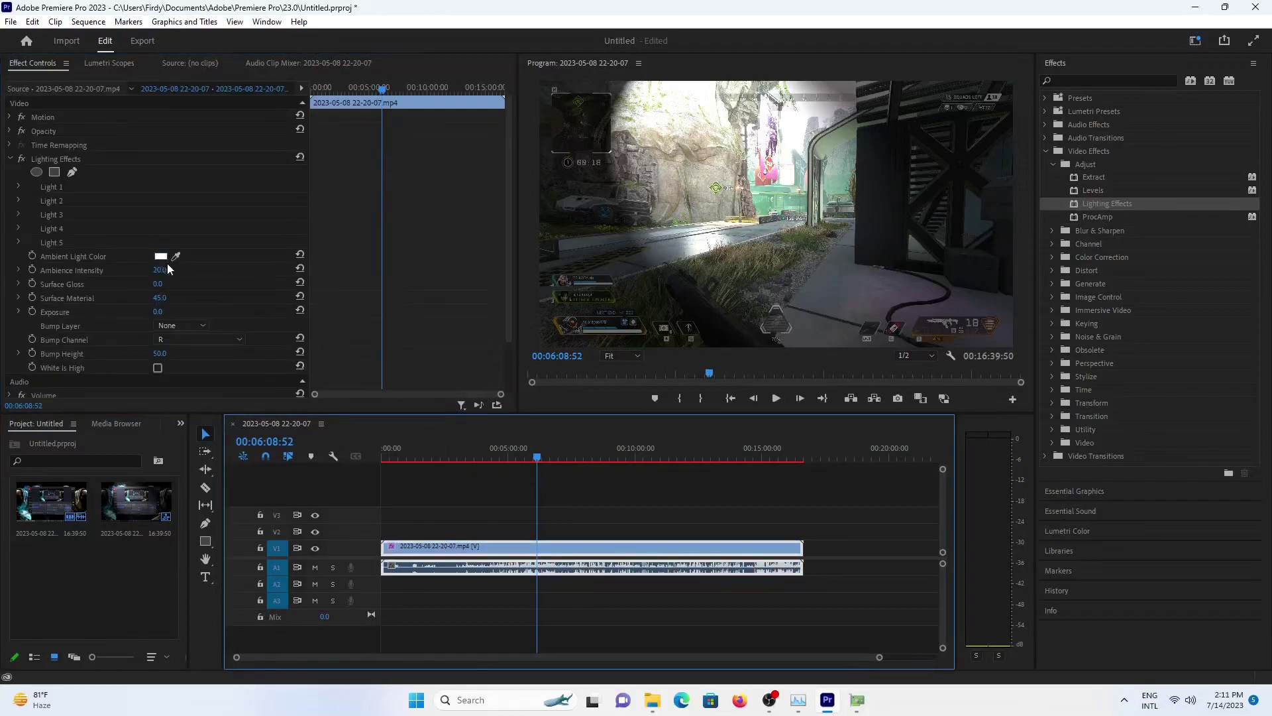
mouse_move(168, 268)
left_mouse_down()
mouse_move(129, 301)
mouse_move(182, 302)
left_mouse_up()
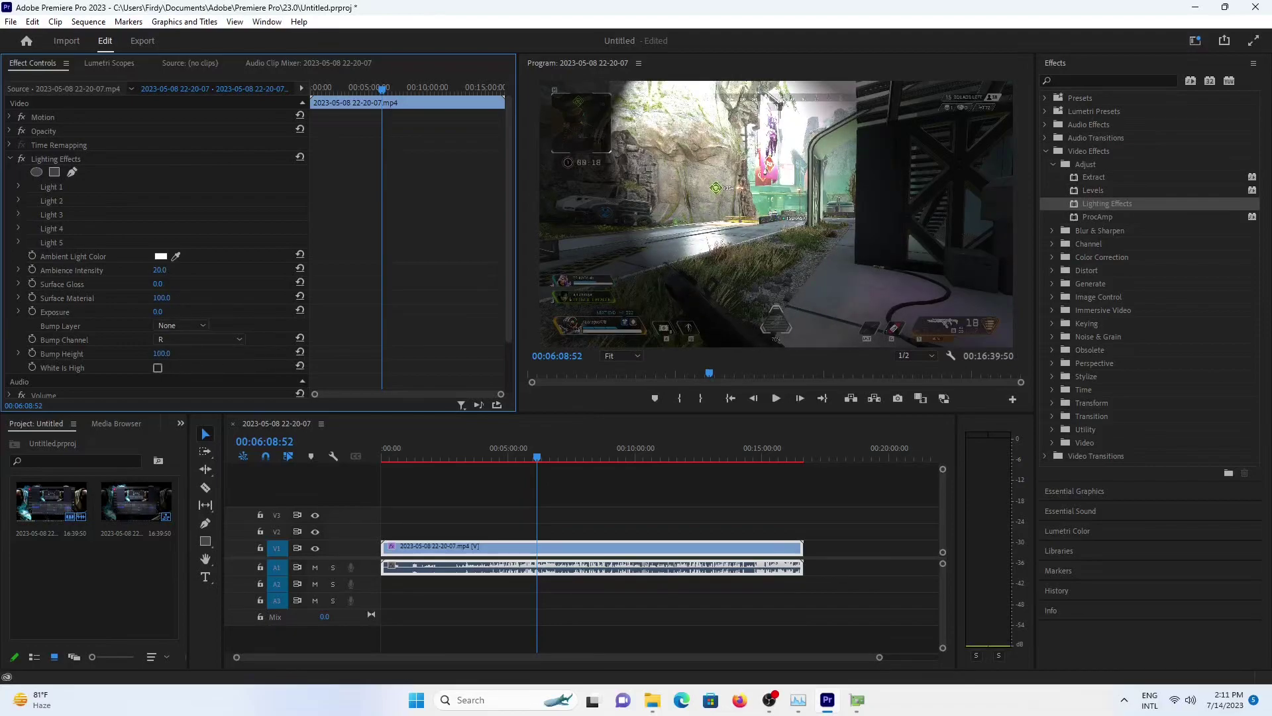
left_click(189, 325)
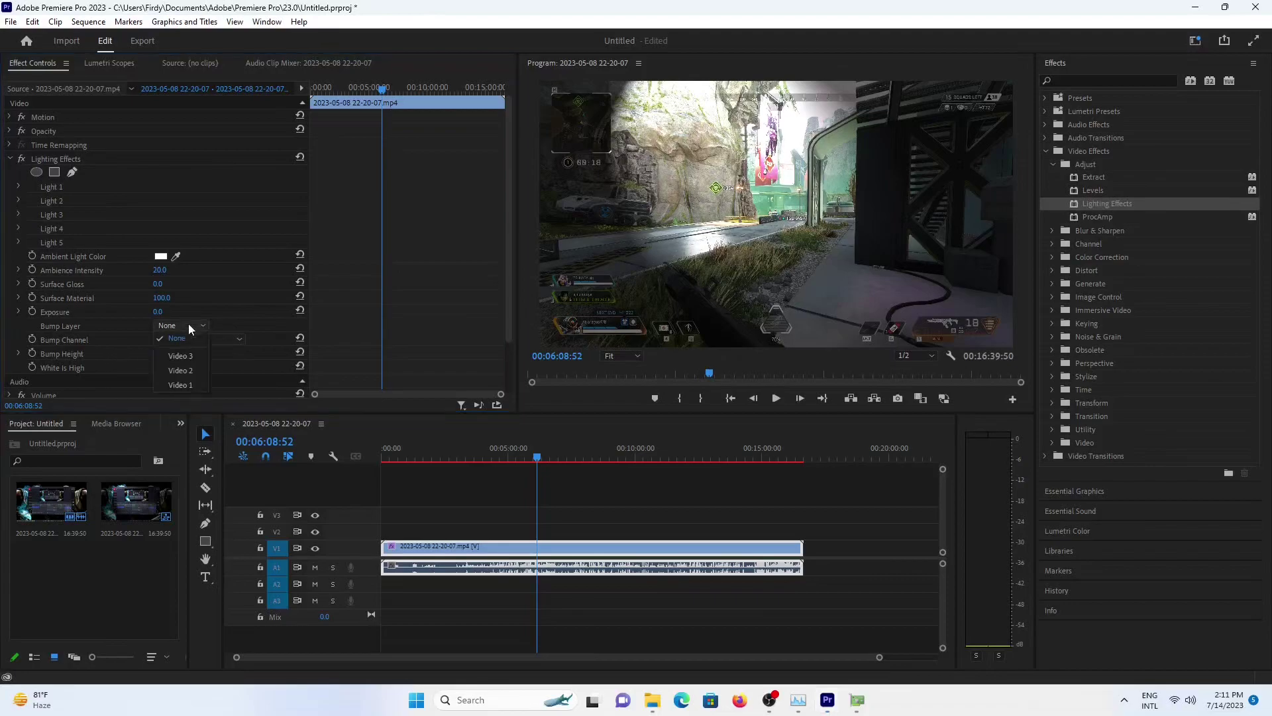
left_click(187, 303)
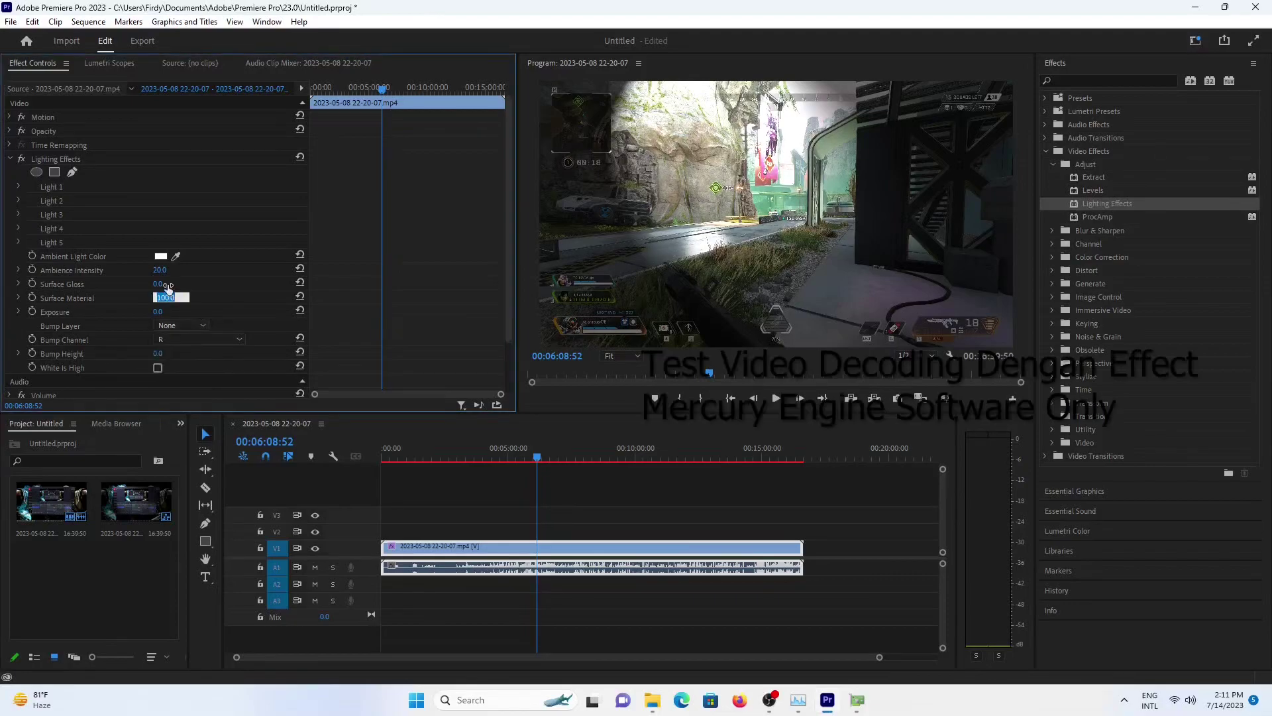
mouse_move(159, 284)
left_mouse_down()
mouse_move(126, 283)
mouse_move(166, 272)
left_mouse_up()
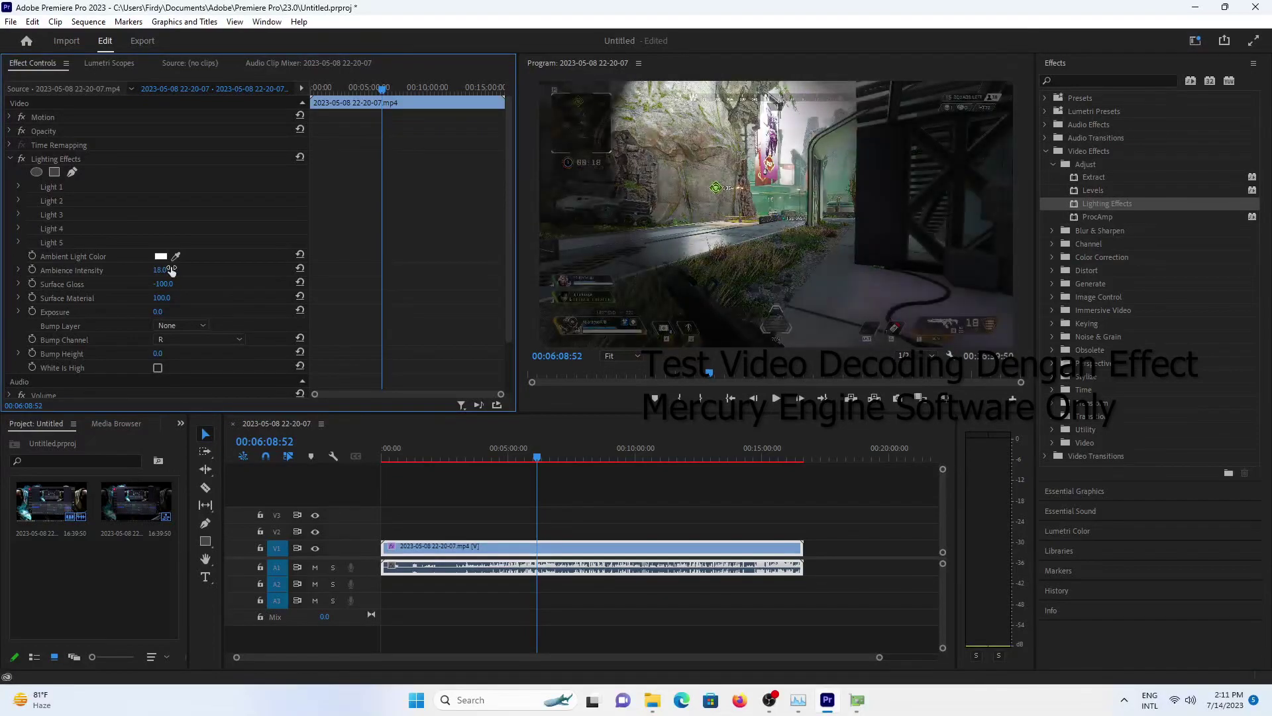
Set Light 1 to an Omni light with Major Radius 10 and play the clip.
left_click(18, 186)
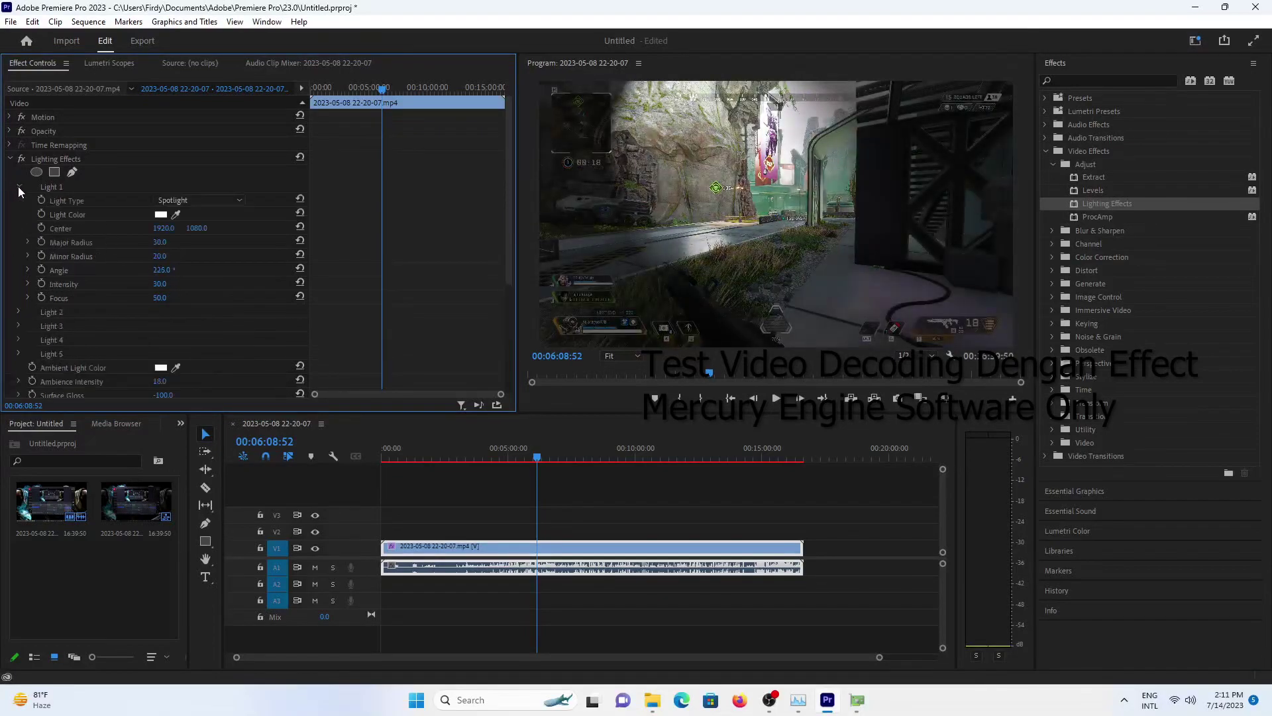
left_click(201, 200)
left_click(200, 229)
left_click(205, 200)
left_click(200, 238)
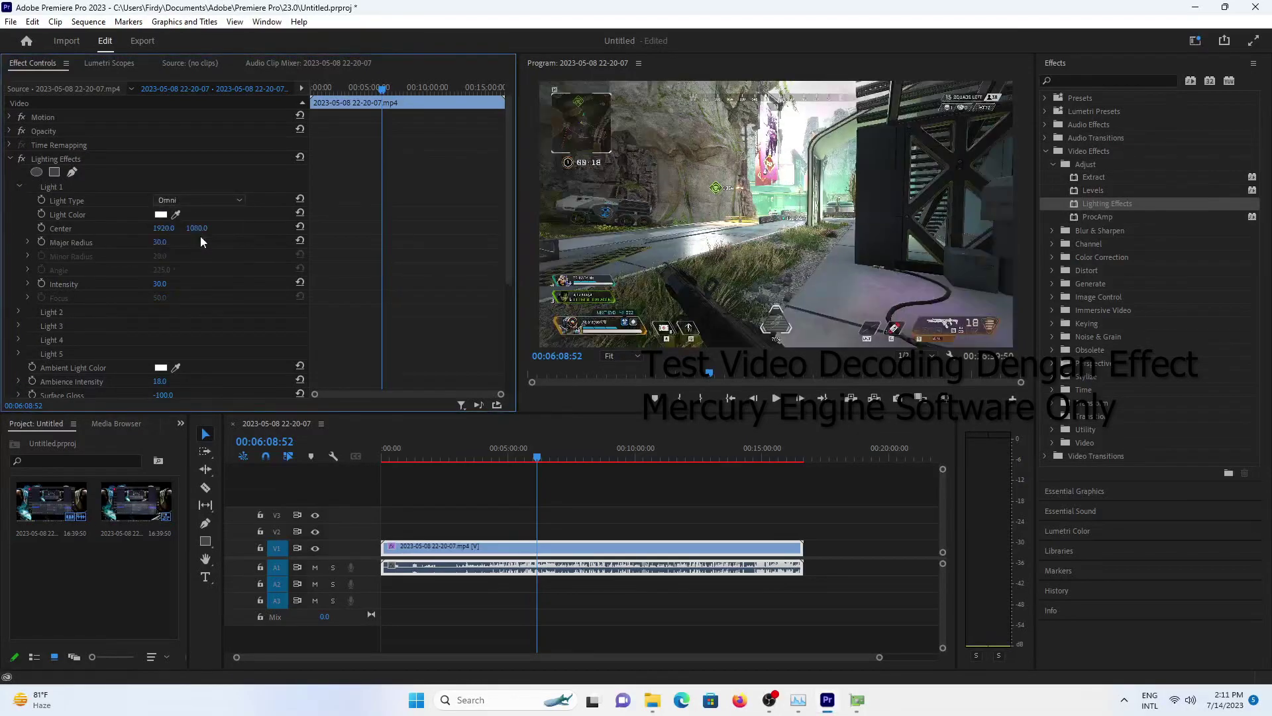
left_click_drag(184, 243, 159, 243)
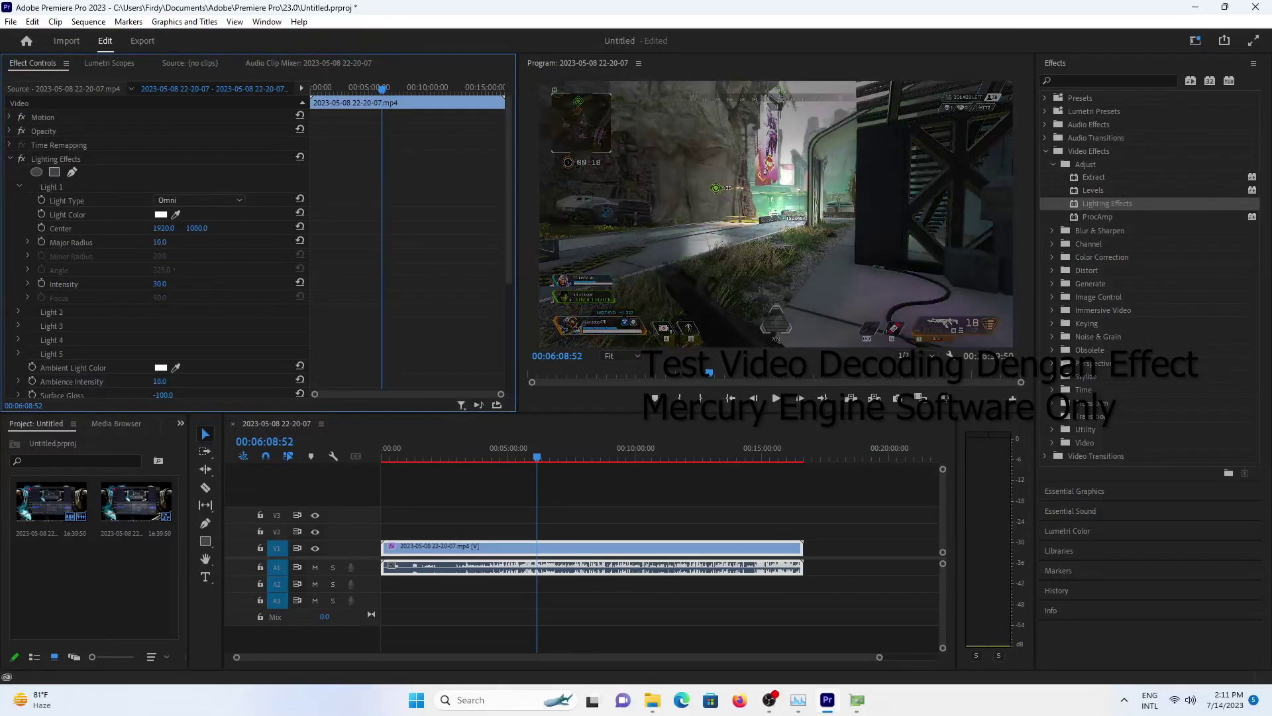
key("space")
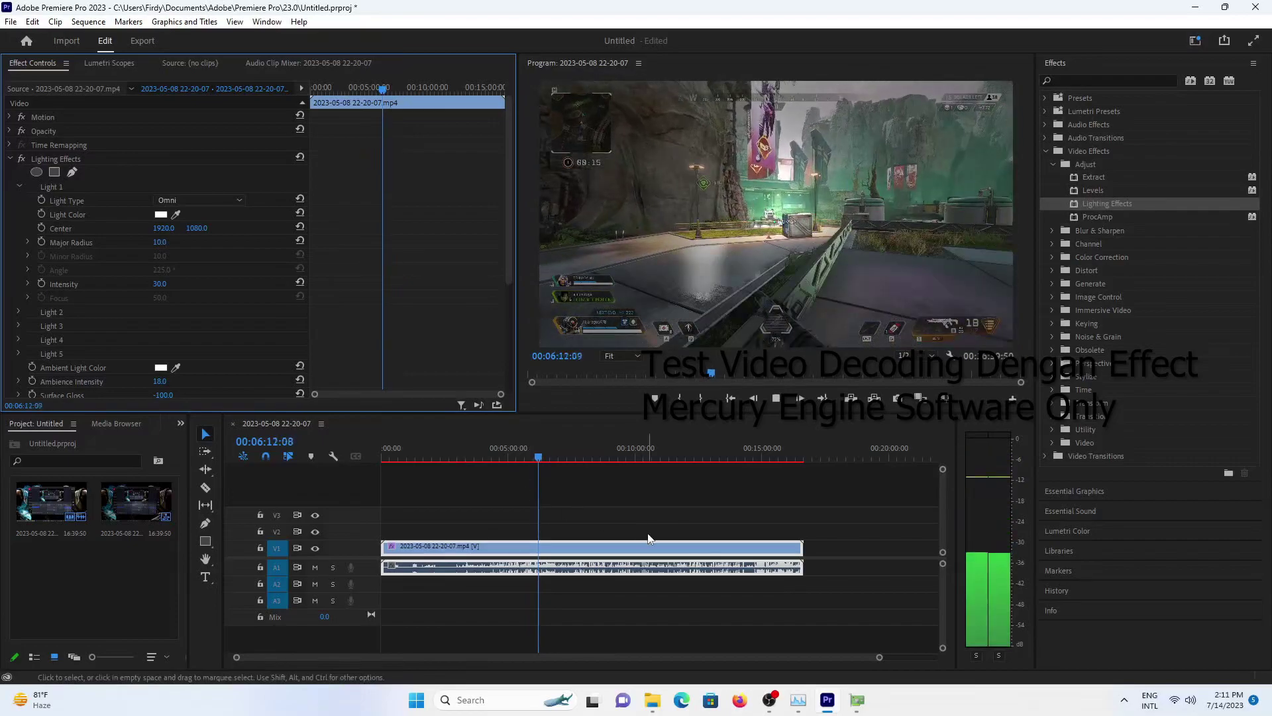
left_click(808, 696)
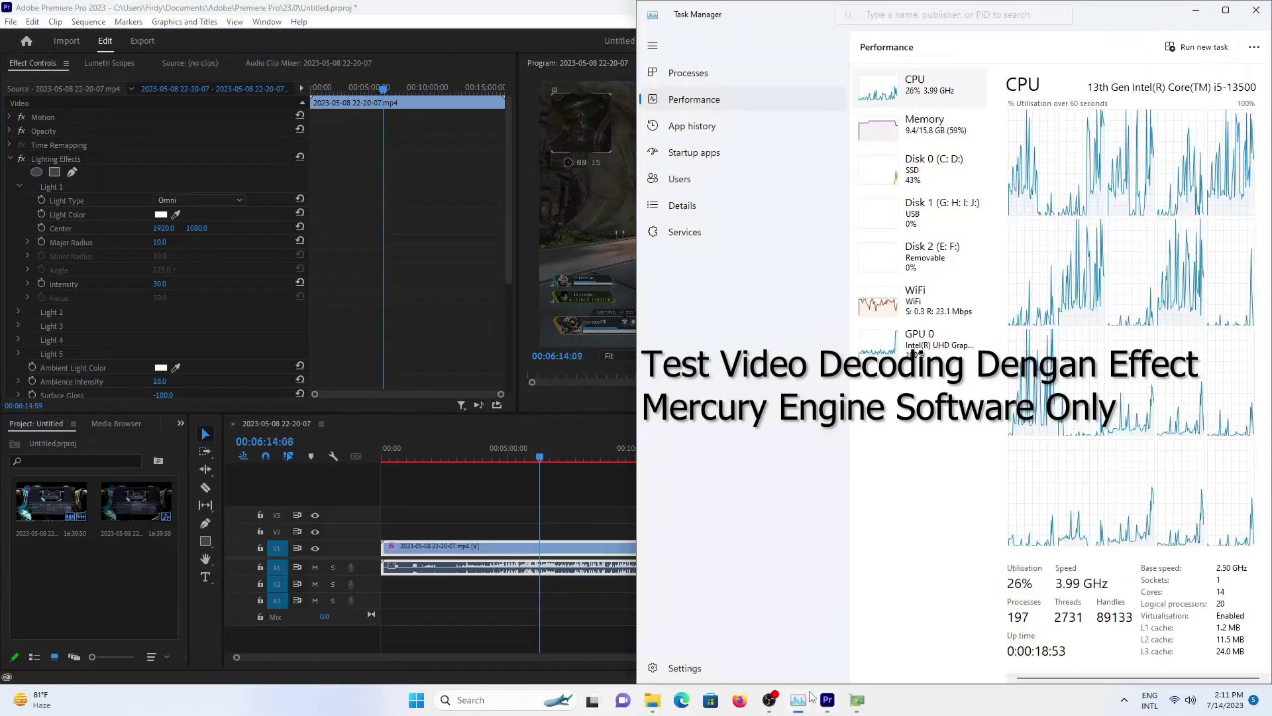
Show GPU 0 graphs in Task Manager, snap Premiere to the left half, and place GPU-Z lower.
left_click(913, 342)
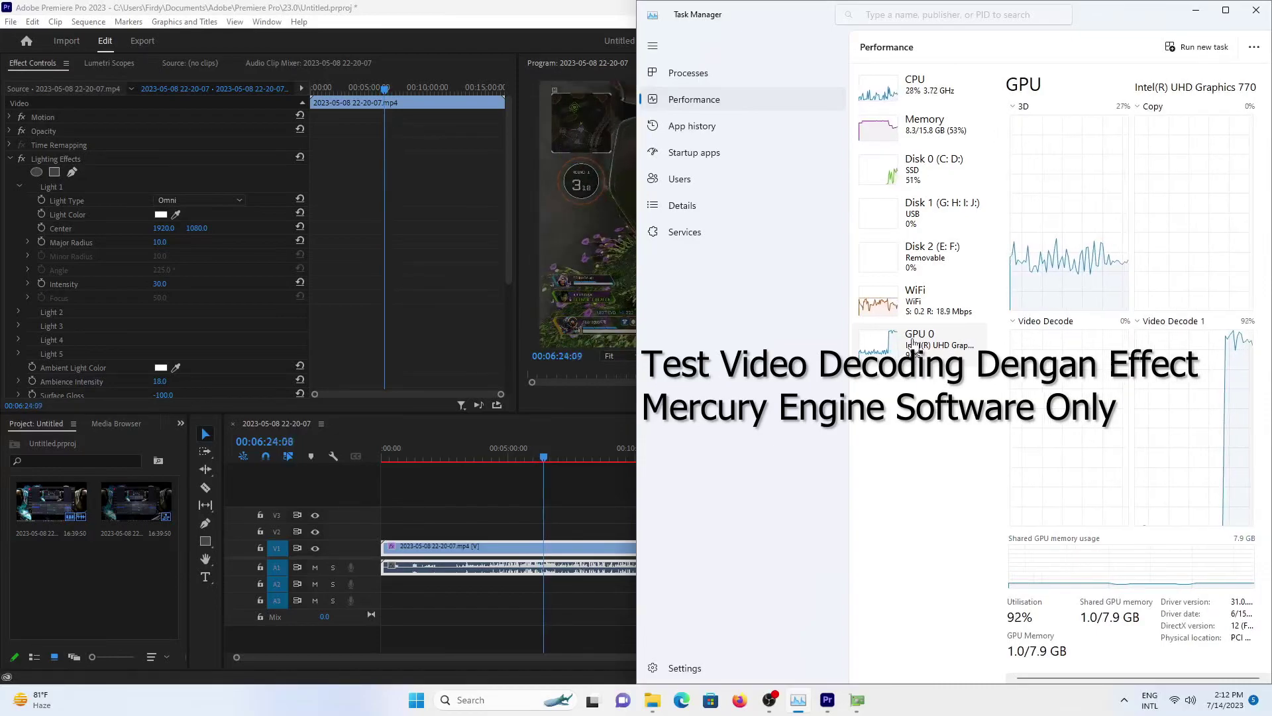
left_click(858, 701)
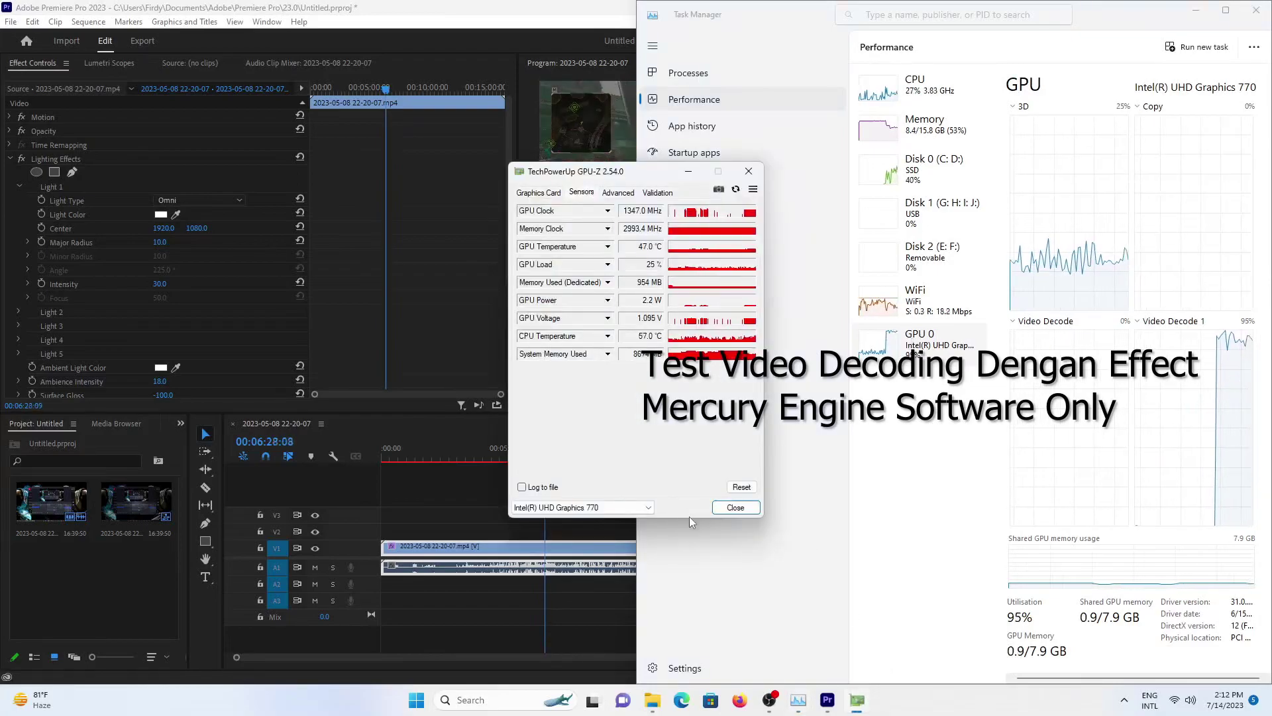
double_click(553, 29)
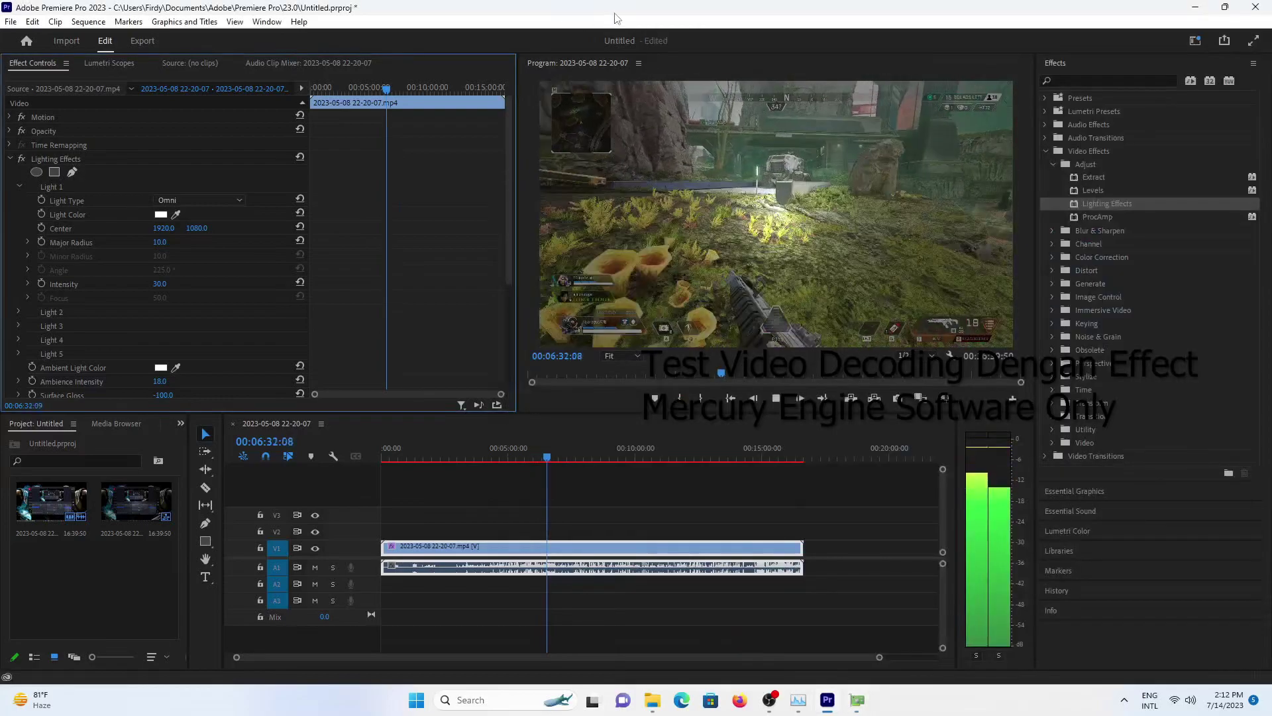
left_click_drag(553, 8, 1, 175)
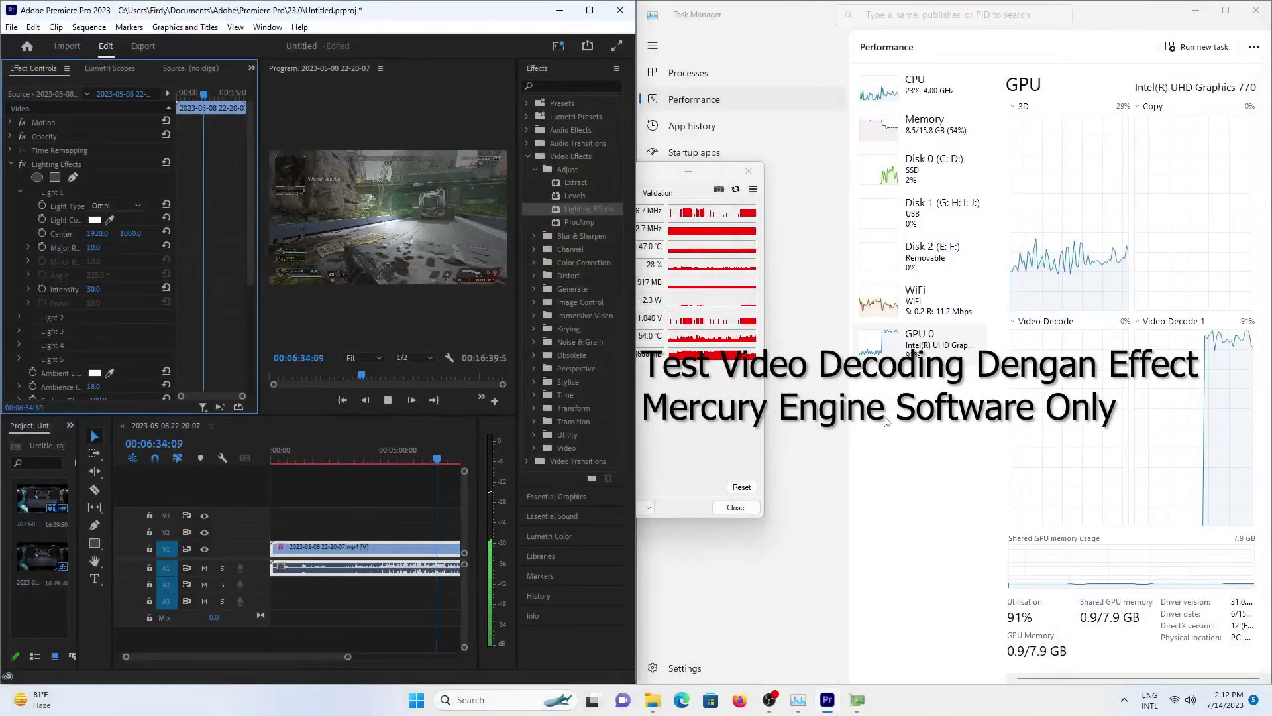
left_click(614, 173)
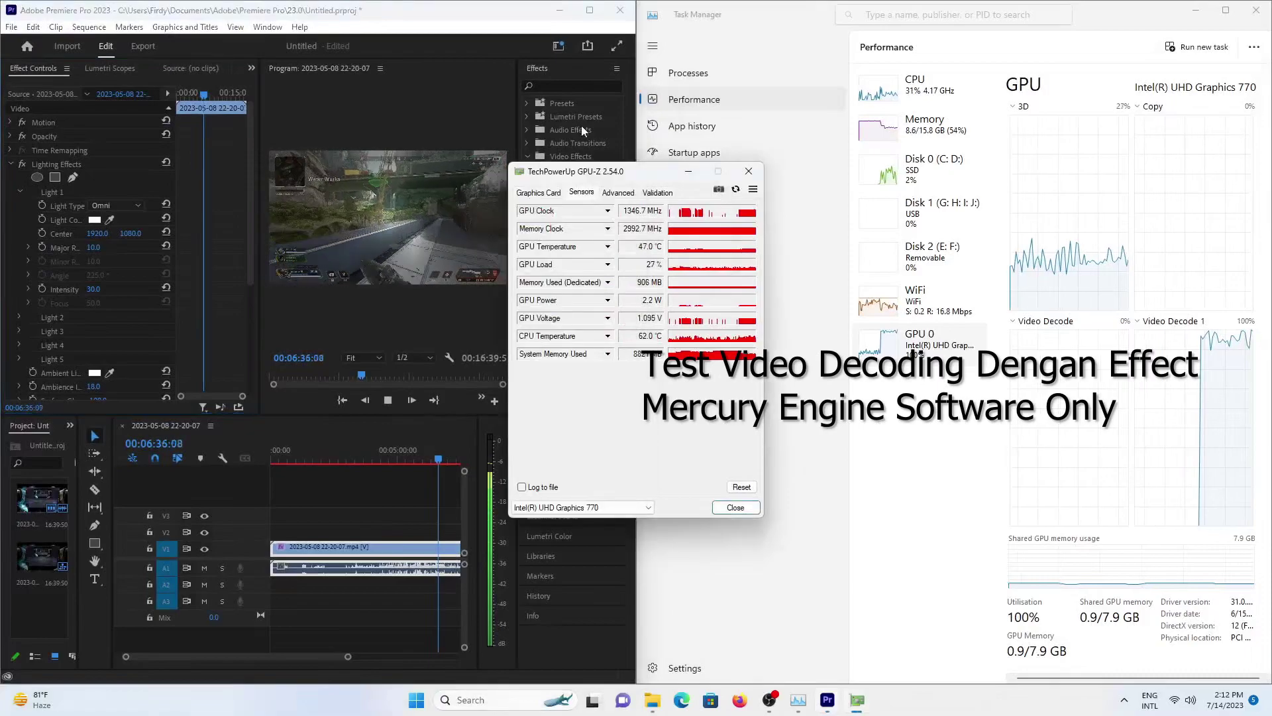
mouse_move(613, 174)
left_mouse_down()
mouse_move(753, 360)
mouse_move(757, 401)
left_mouse_up()
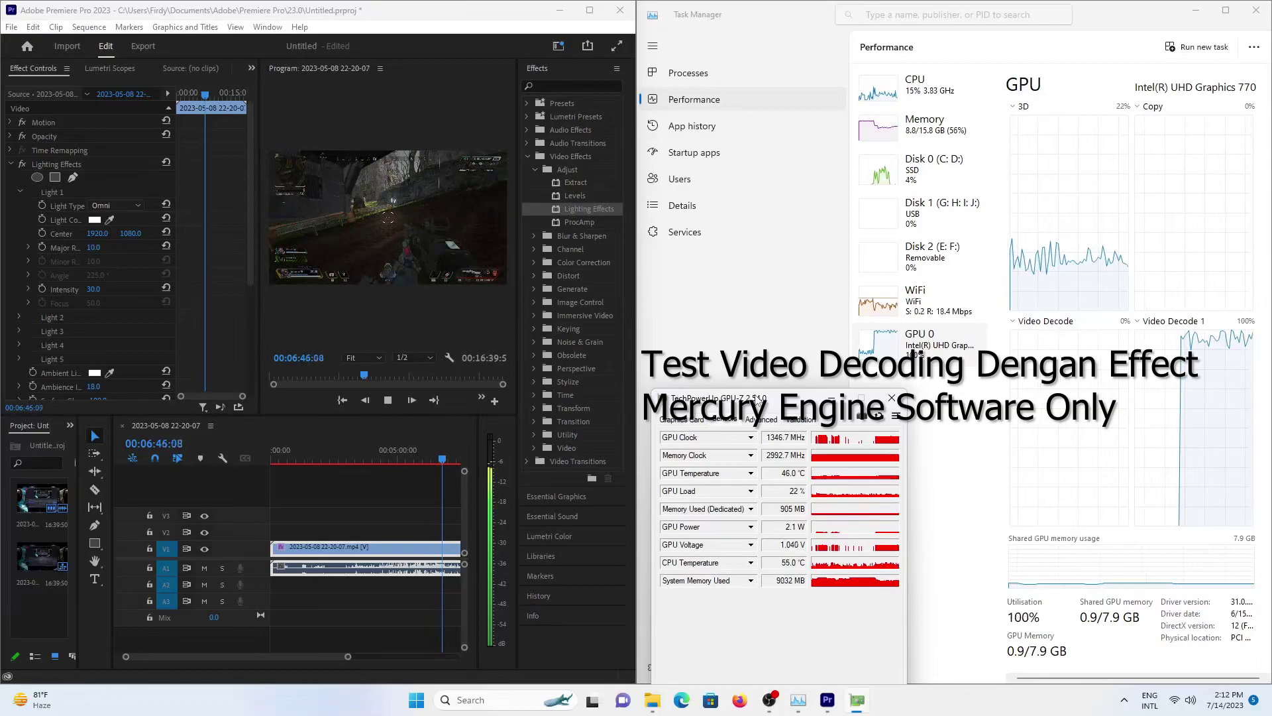
left_click(320, 216)
Stop playback and set the project renderer to Mercury Playback Engine GPU Acceleration (OpenCL).
key("space")
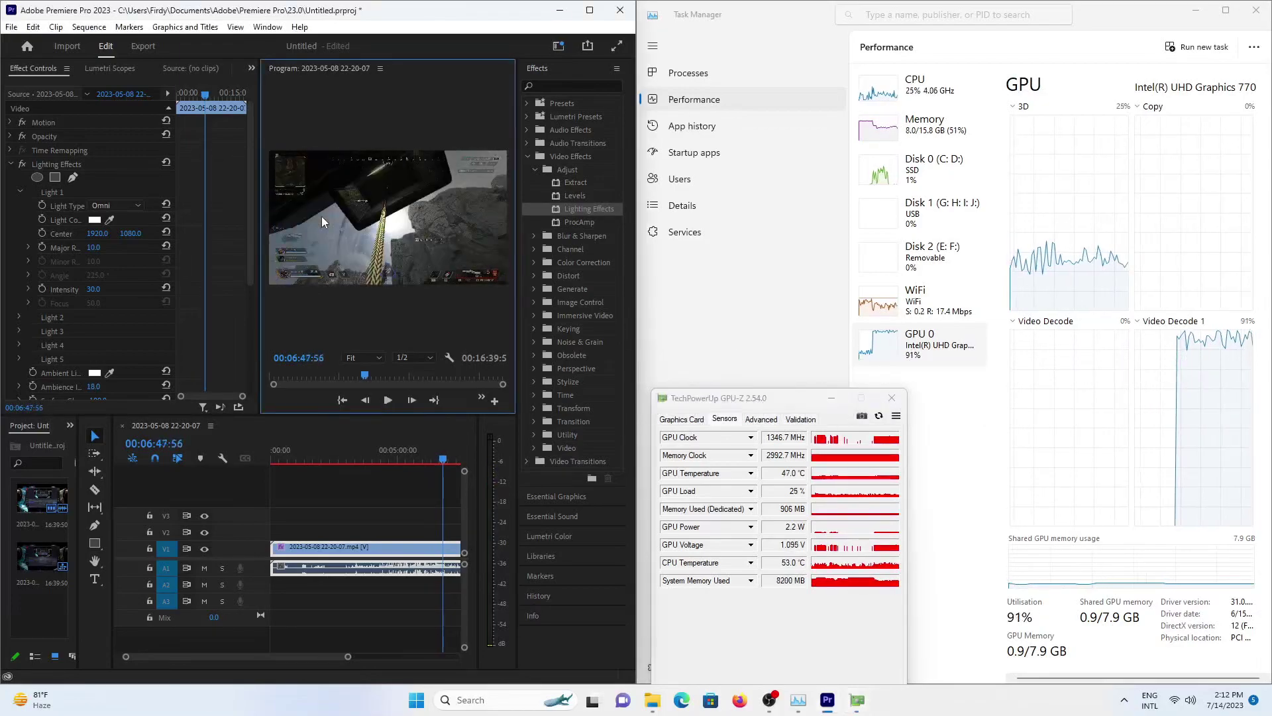
left_click(12, 27)
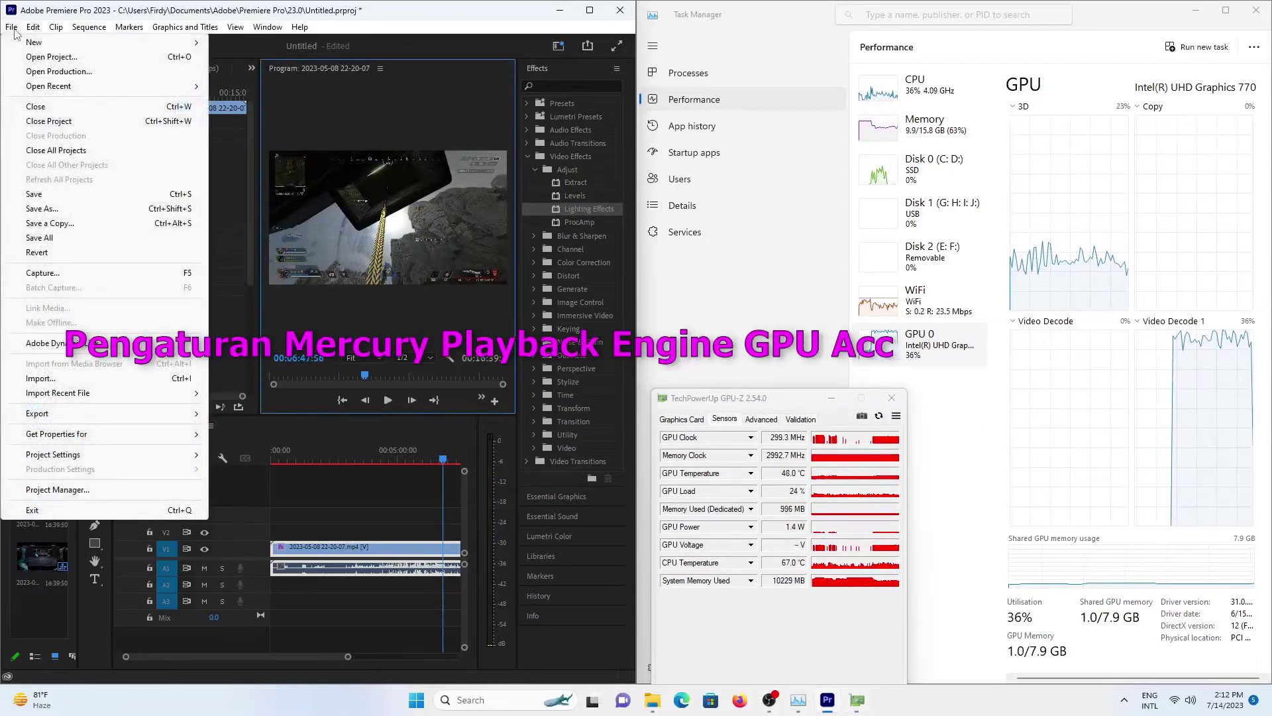
mouse_move(133, 455)
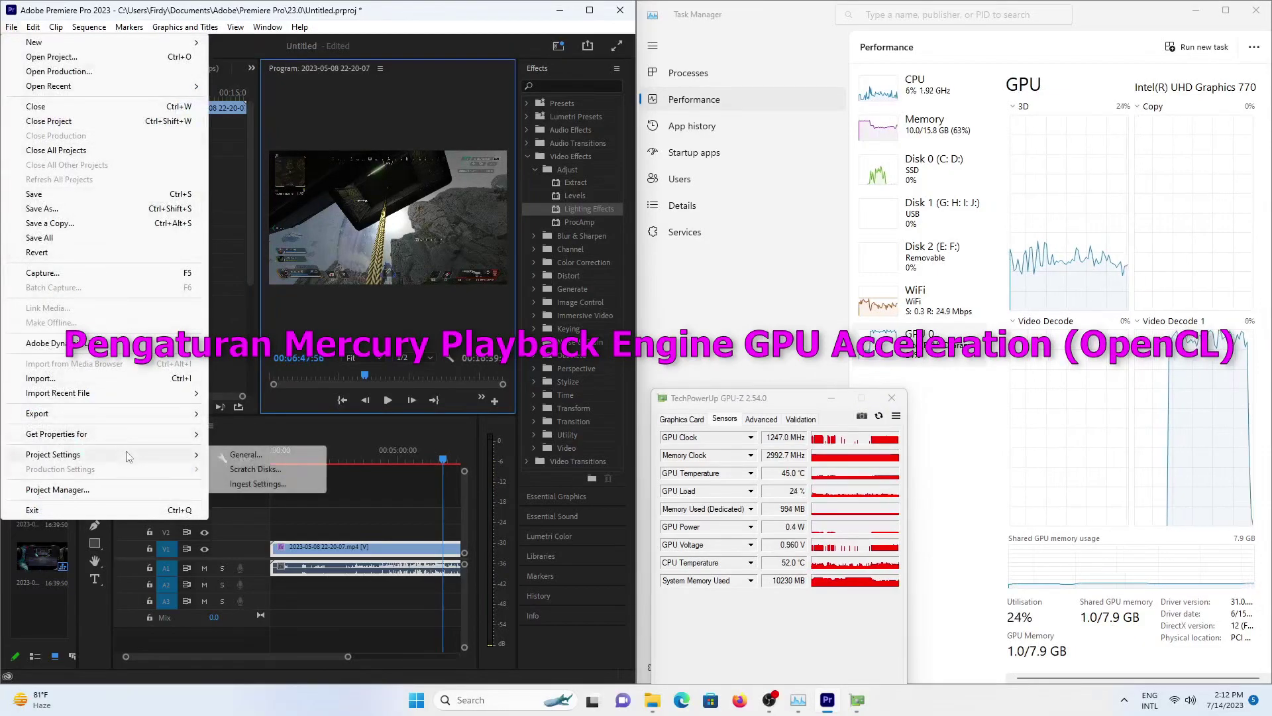
left_click(251, 456)
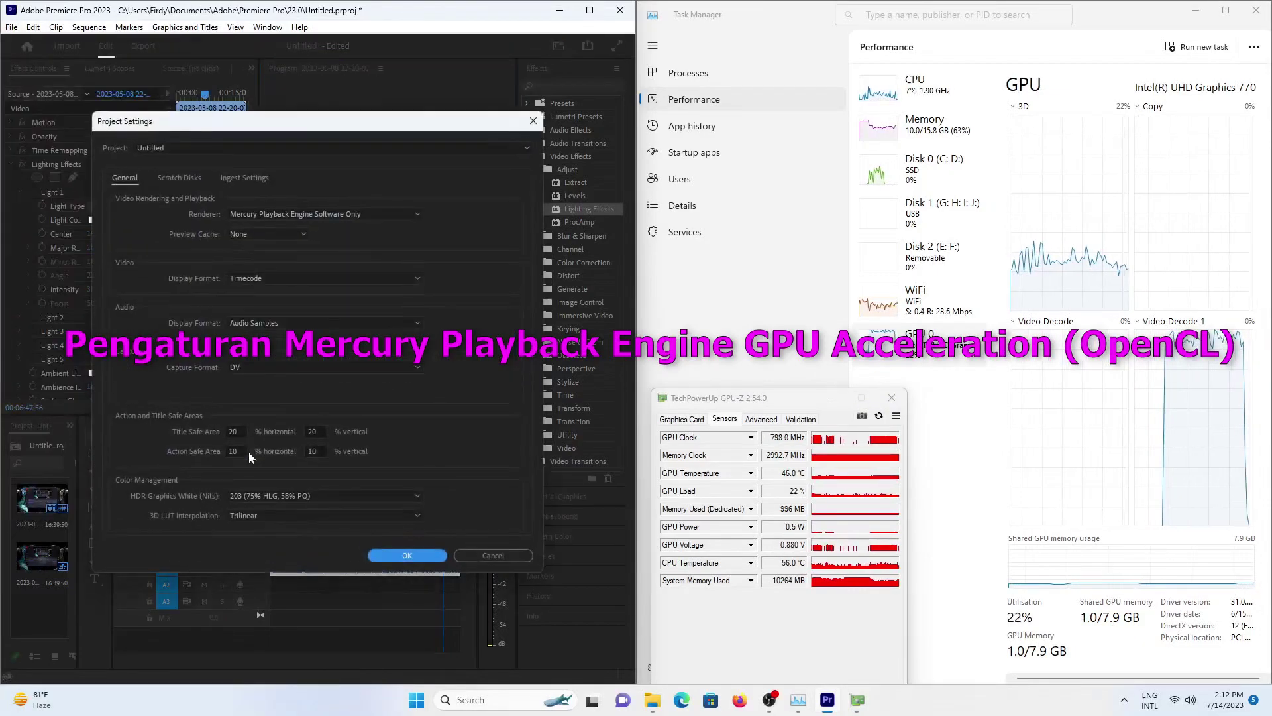
left_click(294, 212)
left_click(296, 229)
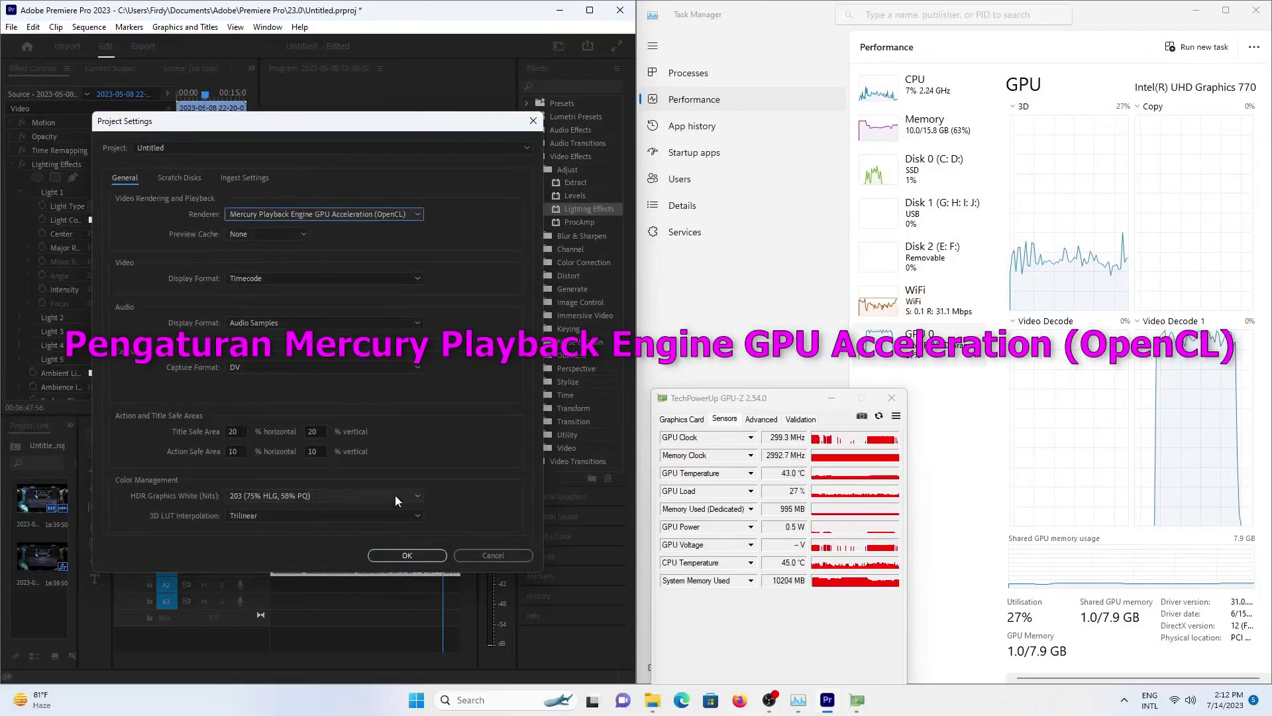
left_click(407, 556)
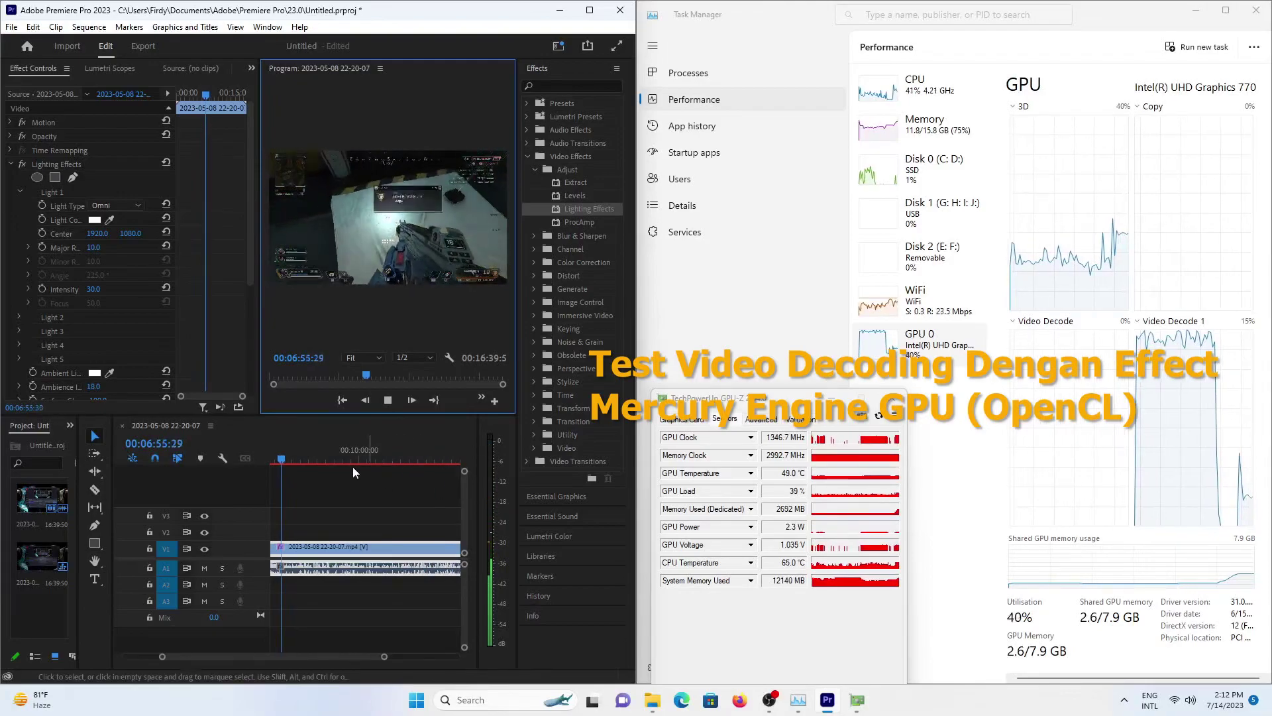
Play the sequence from 00:09:03:41 and stop at 00:09:18:47.
left_click_drag(300, 458, 337, 458)
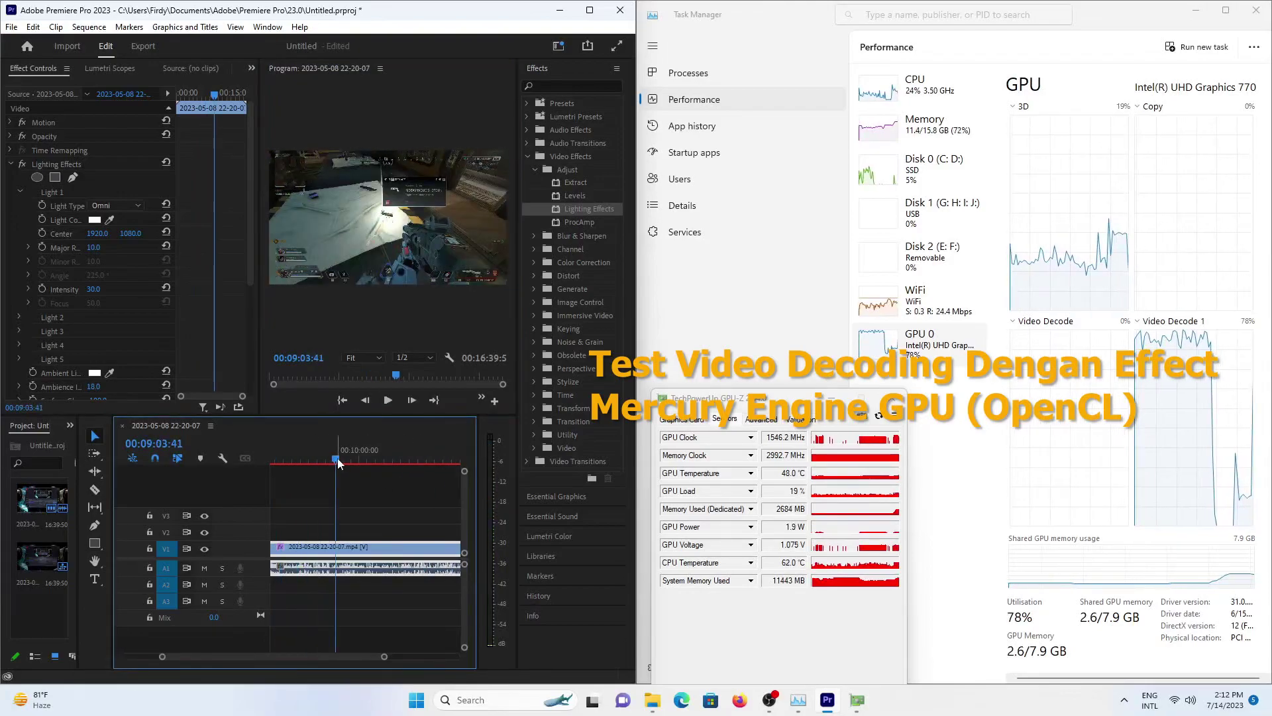
key("space")
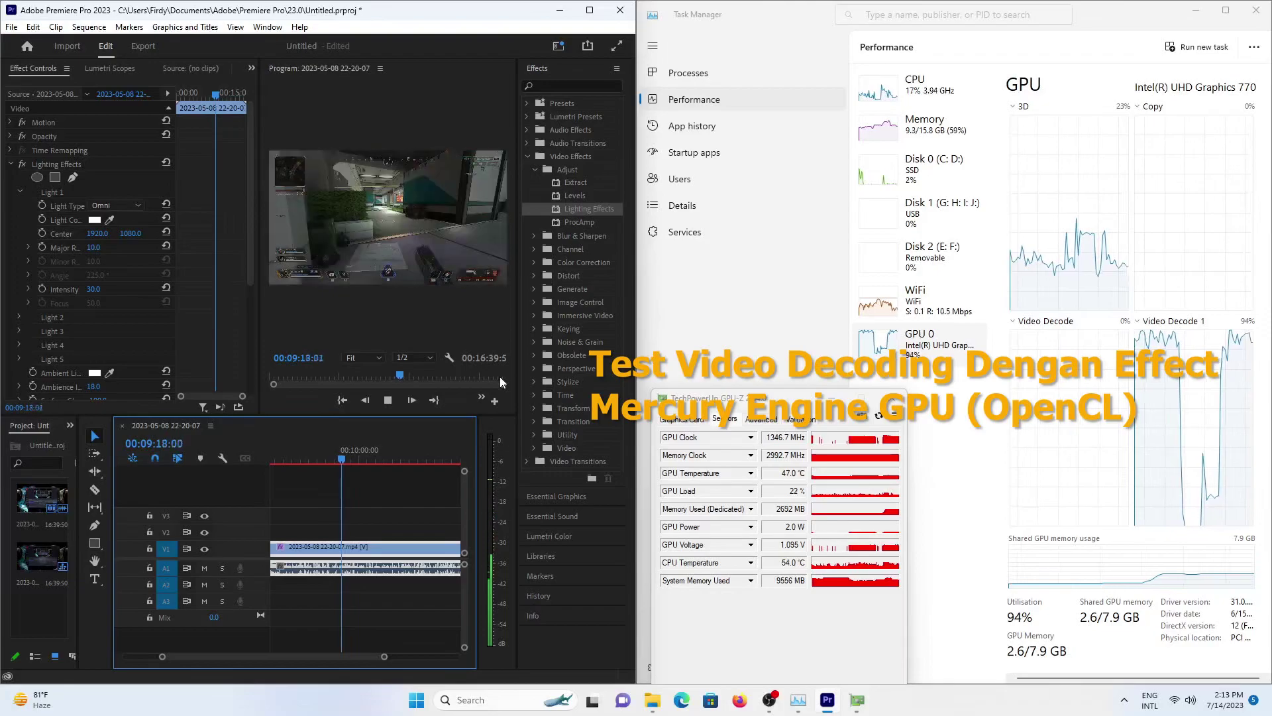
key("space")
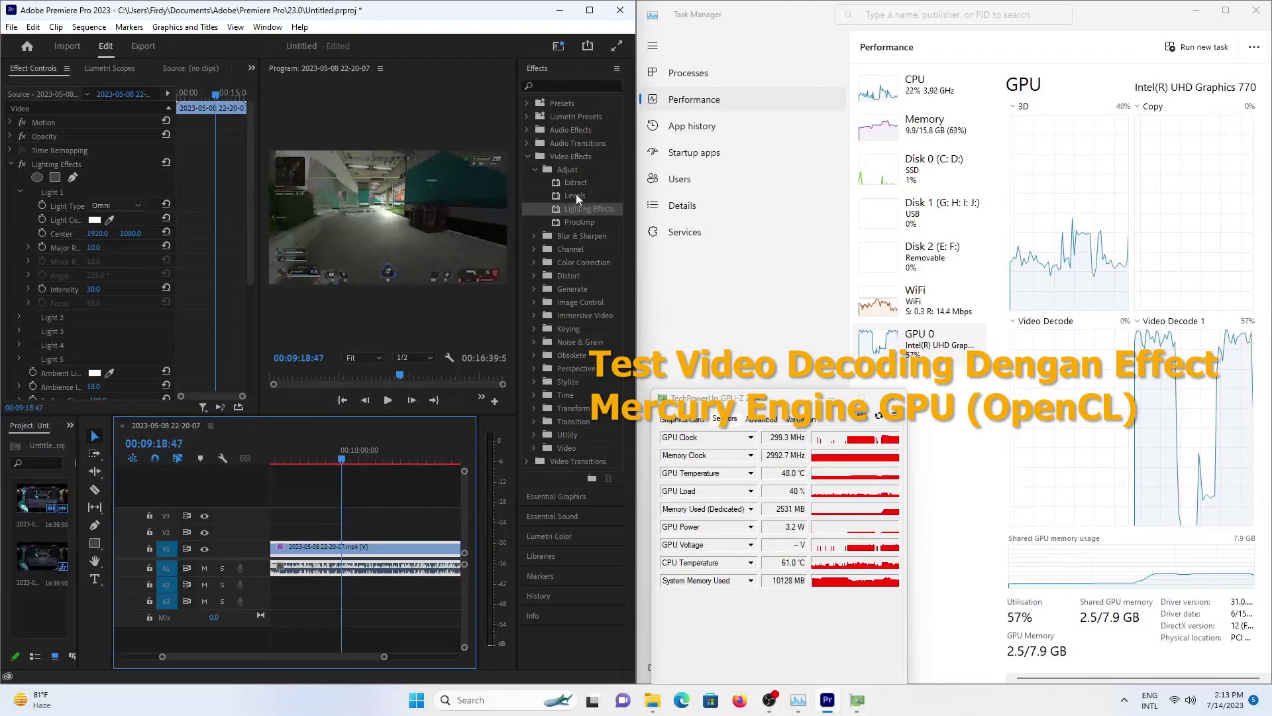
Apply the Levels effect to the V1 clip and resume playback.
left_click_drag(575, 195, 462, 434)
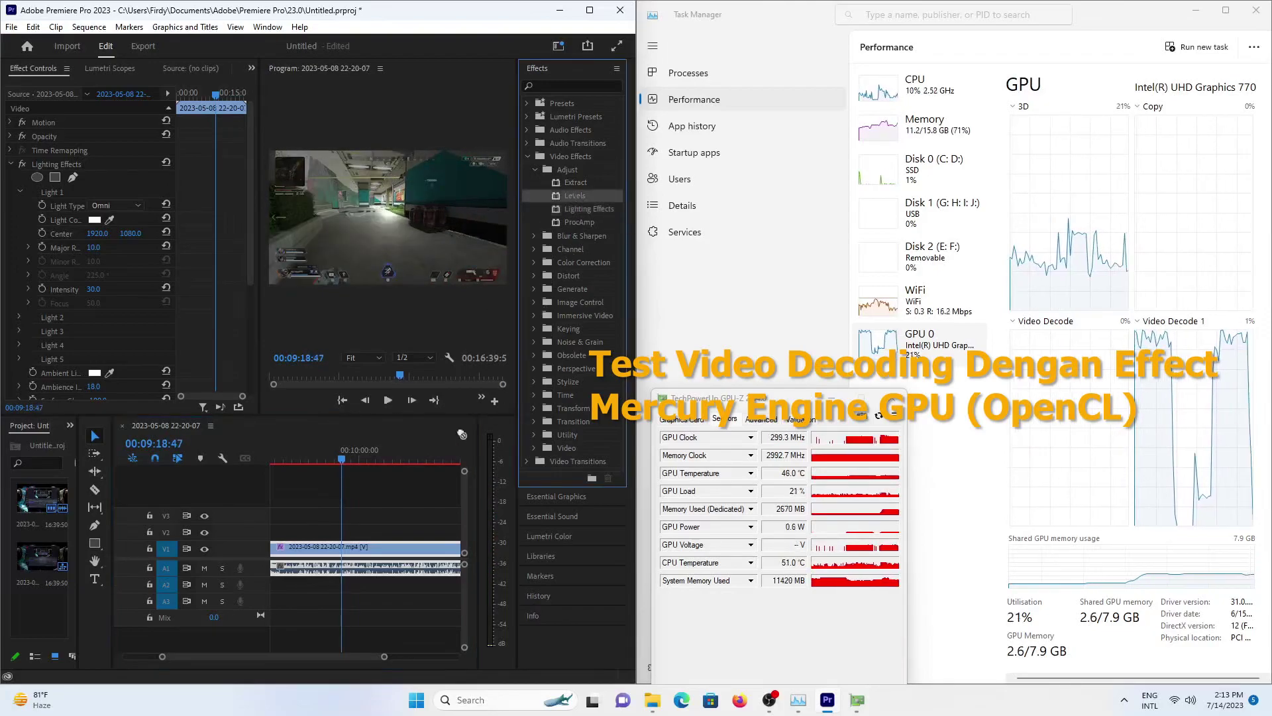
left_click_drag(368, 544, 369, 544)
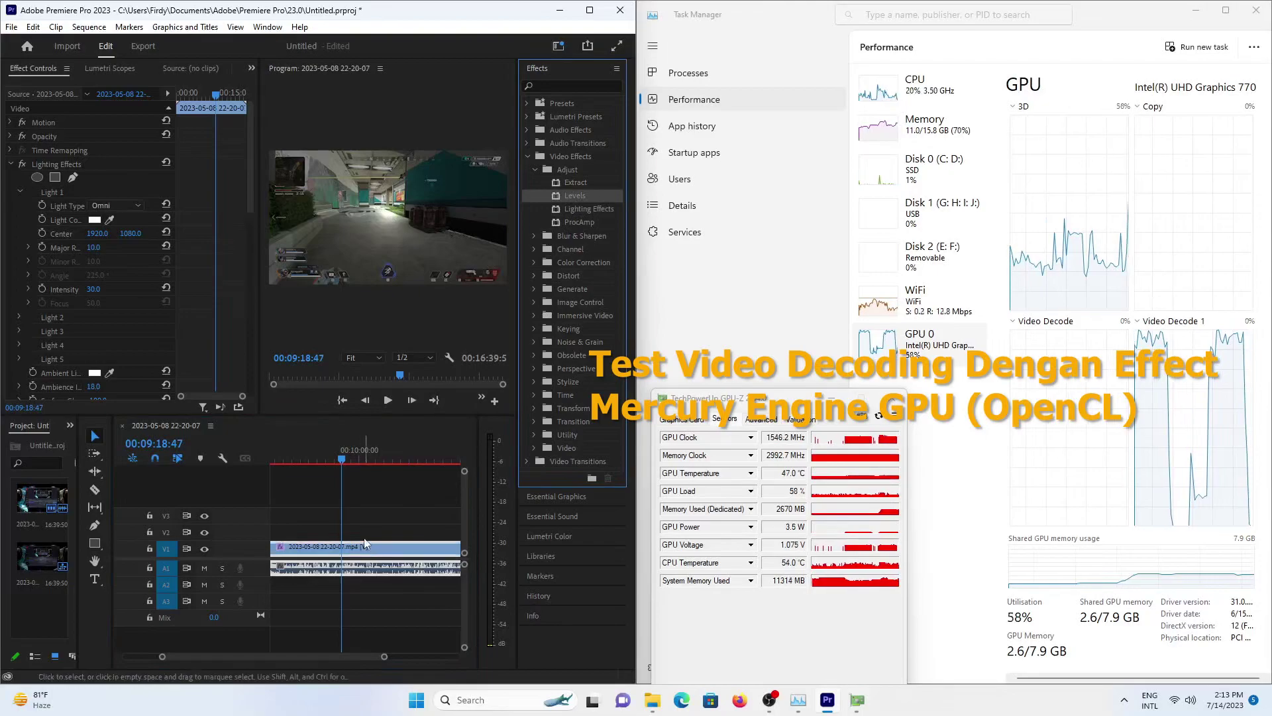
key("space")
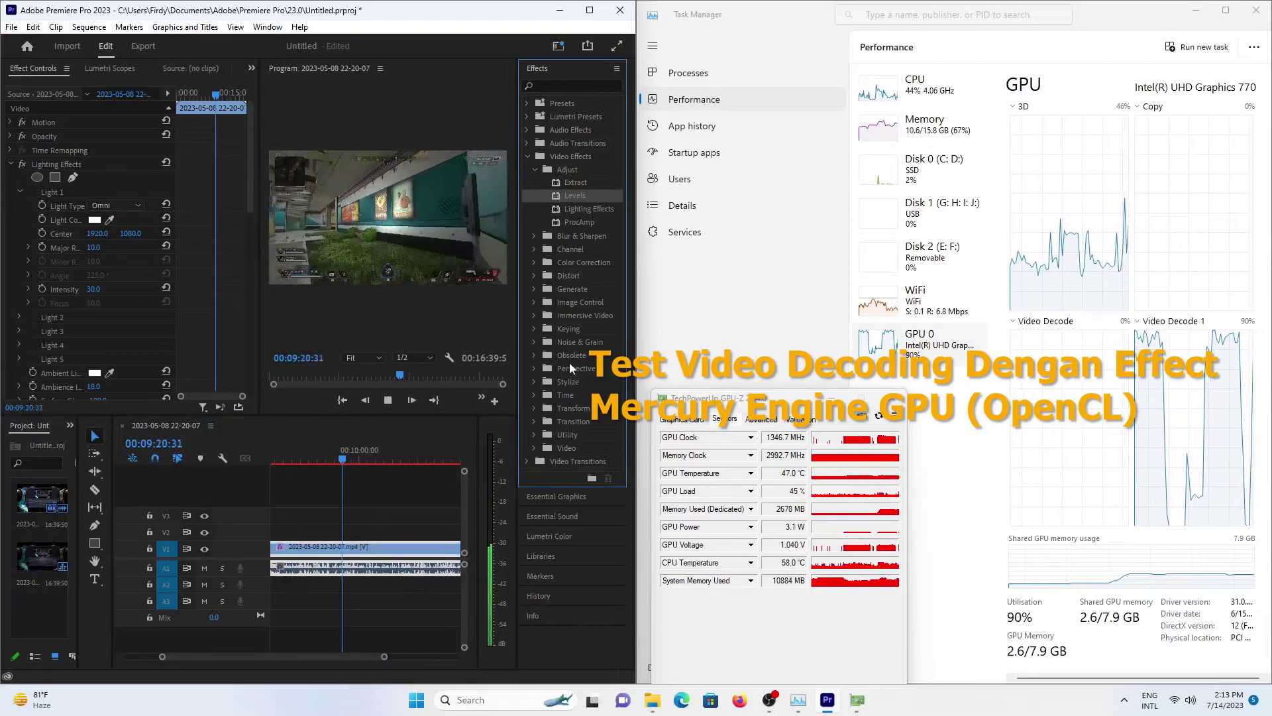
Apply the Noise effect from Noise & Grain to the V1 clip, then select Extract.
left_click(533, 343)
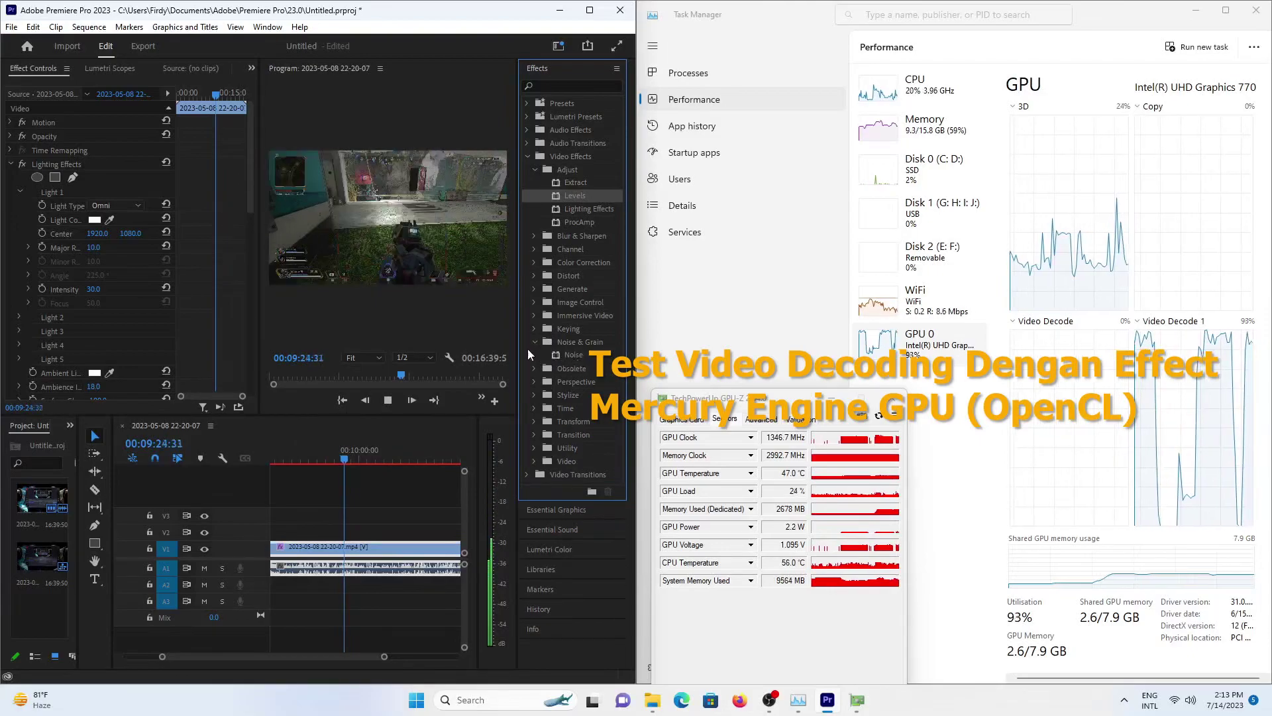
left_click(567, 358)
left_click_drag(403, 556, 384, 559)
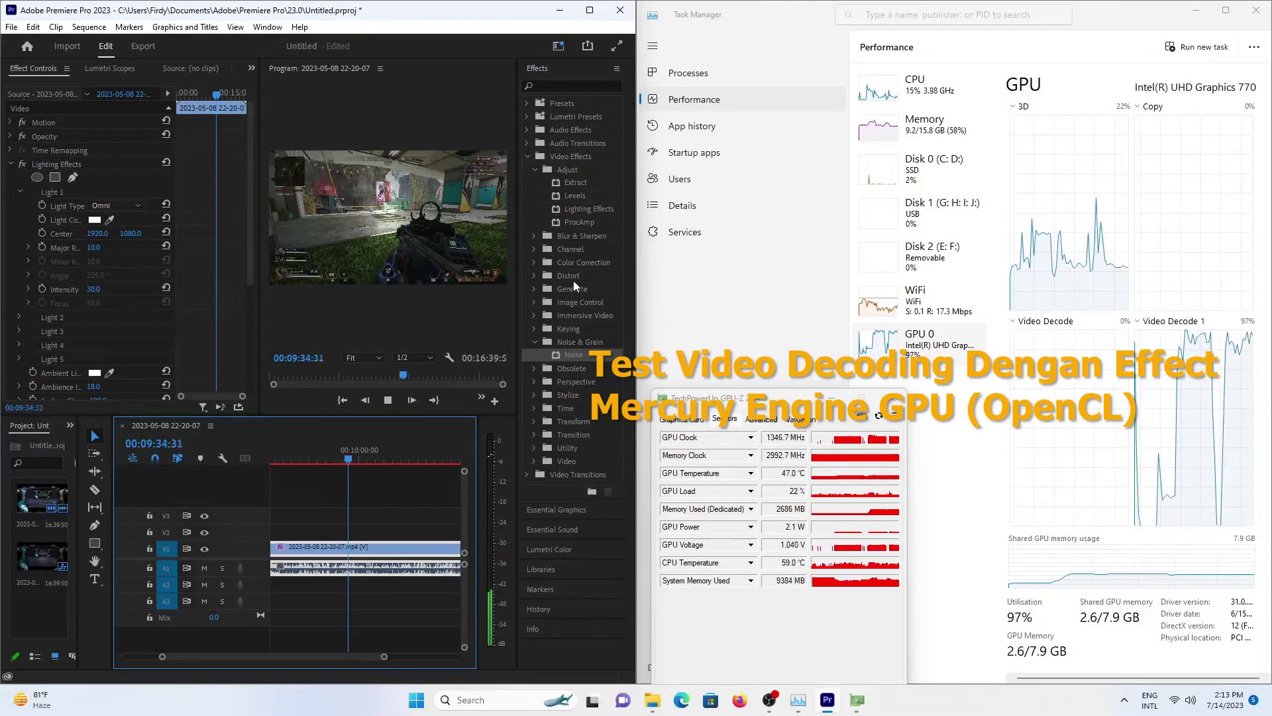
left_click(568, 183)
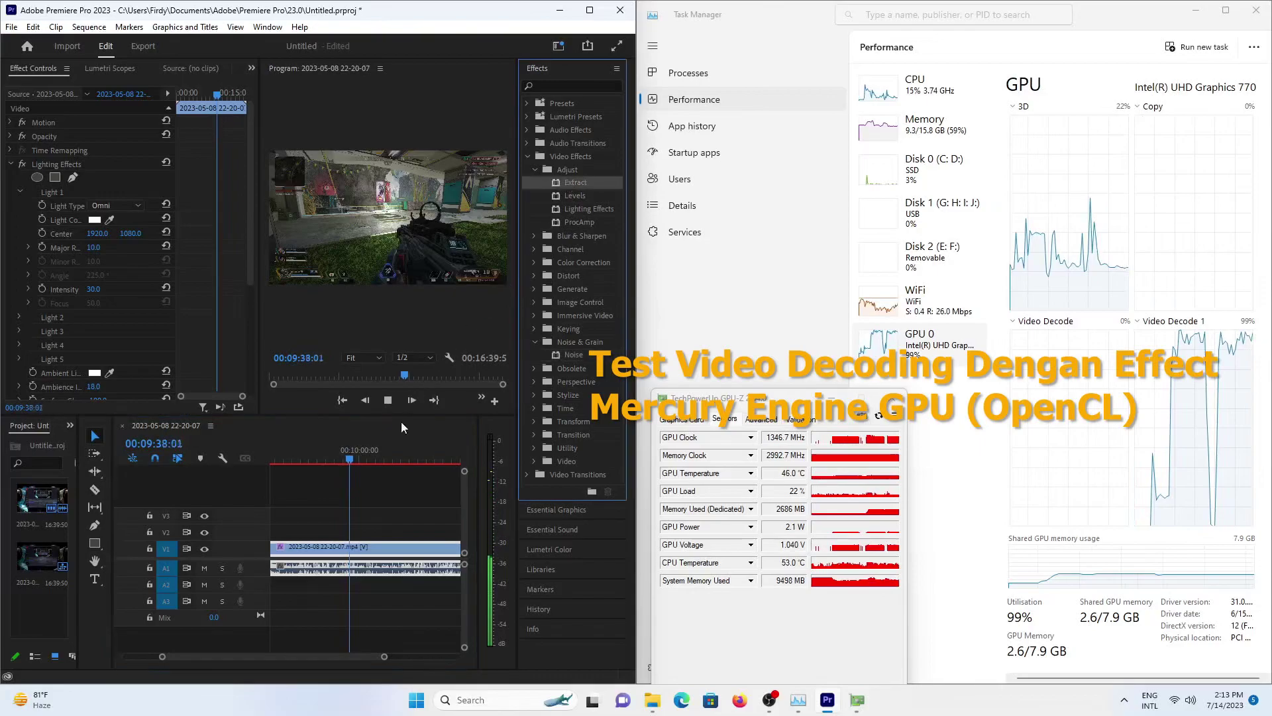
left_click(369, 549)
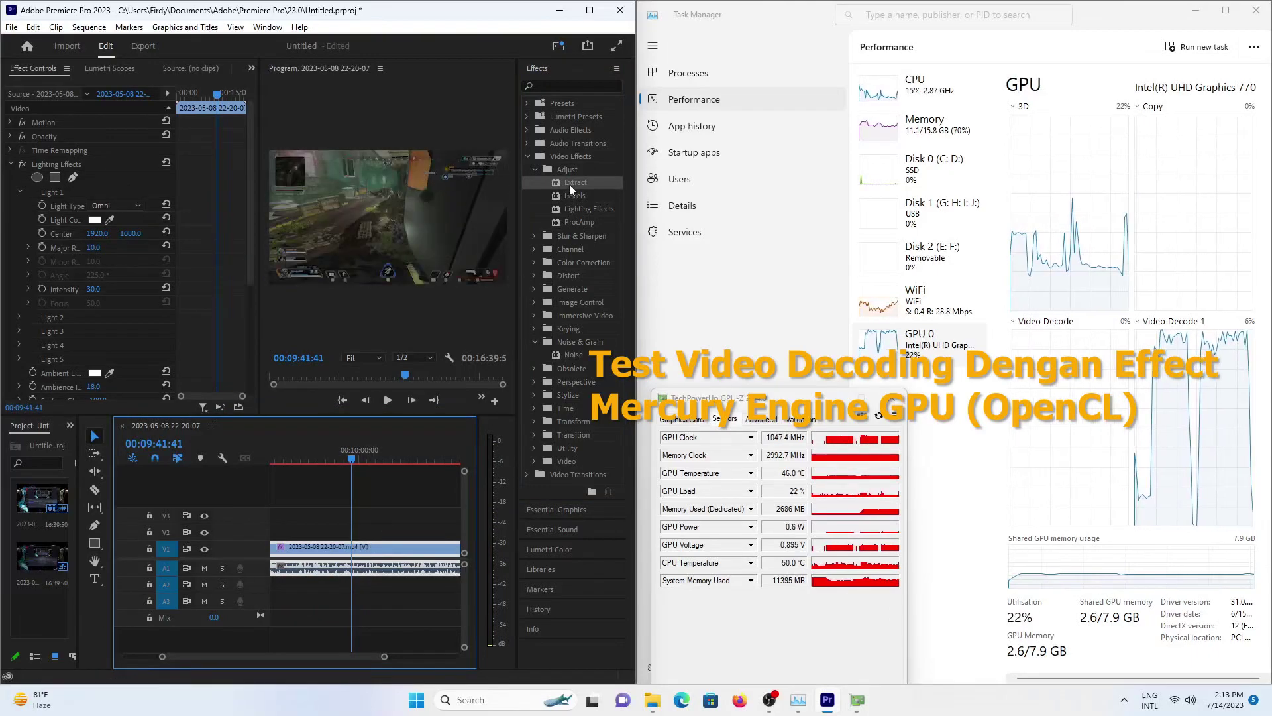
Apply Extract to the V1 clip, then play from about 12:06 to 00:12:11:04.
mouse_move(570, 184)
left_mouse_down()
mouse_move(364, 562)
mouse_move(377, 551)
left_mouse_up()
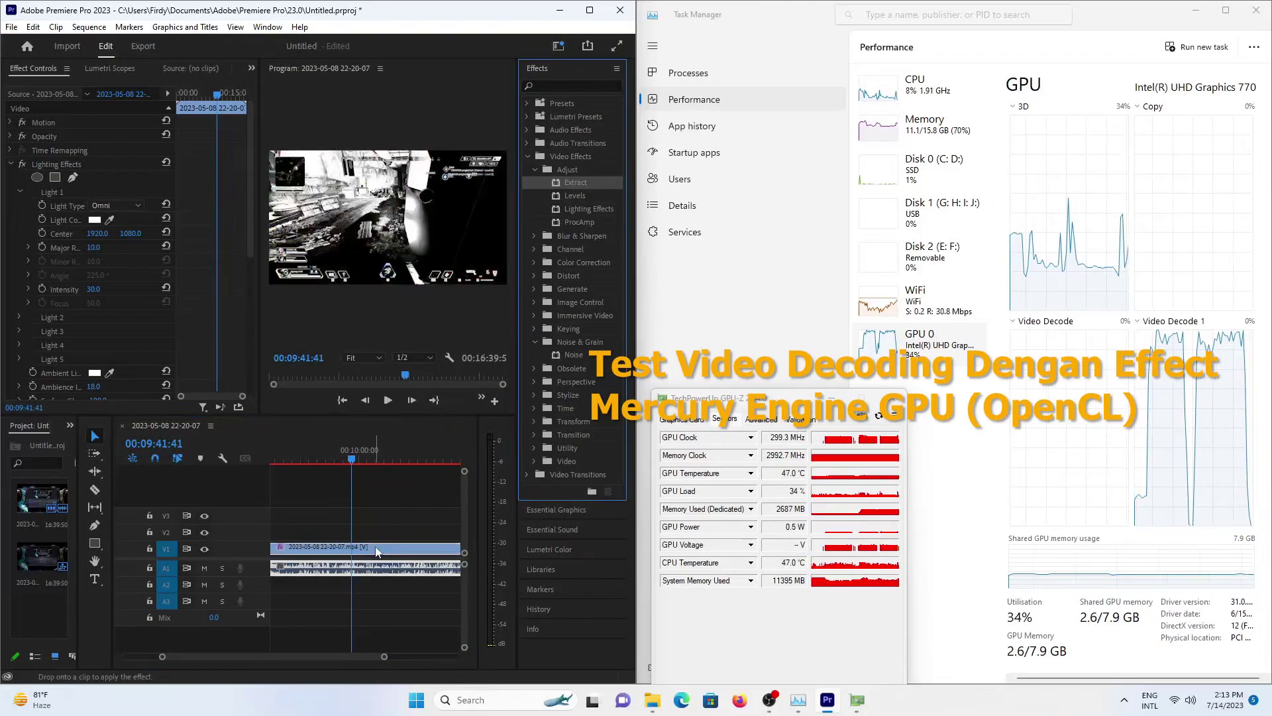
left_click(589, 10)
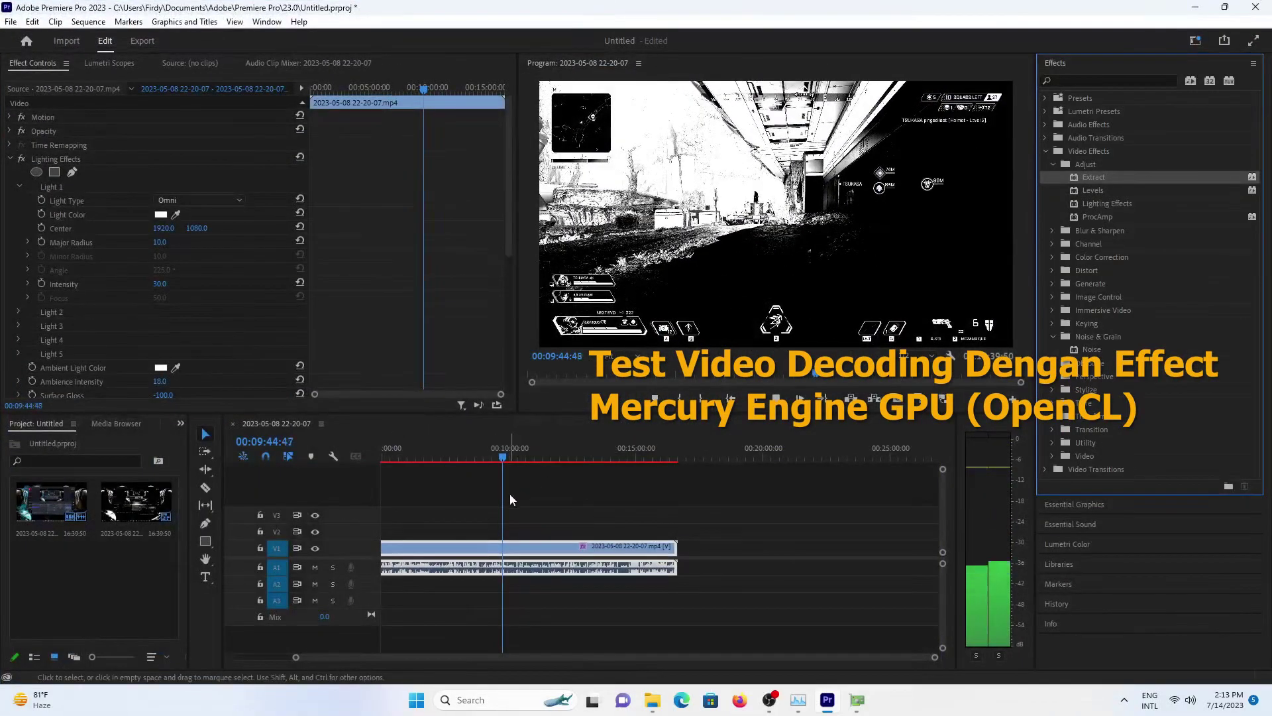
left_click_drag(507, 457, 512, 459)
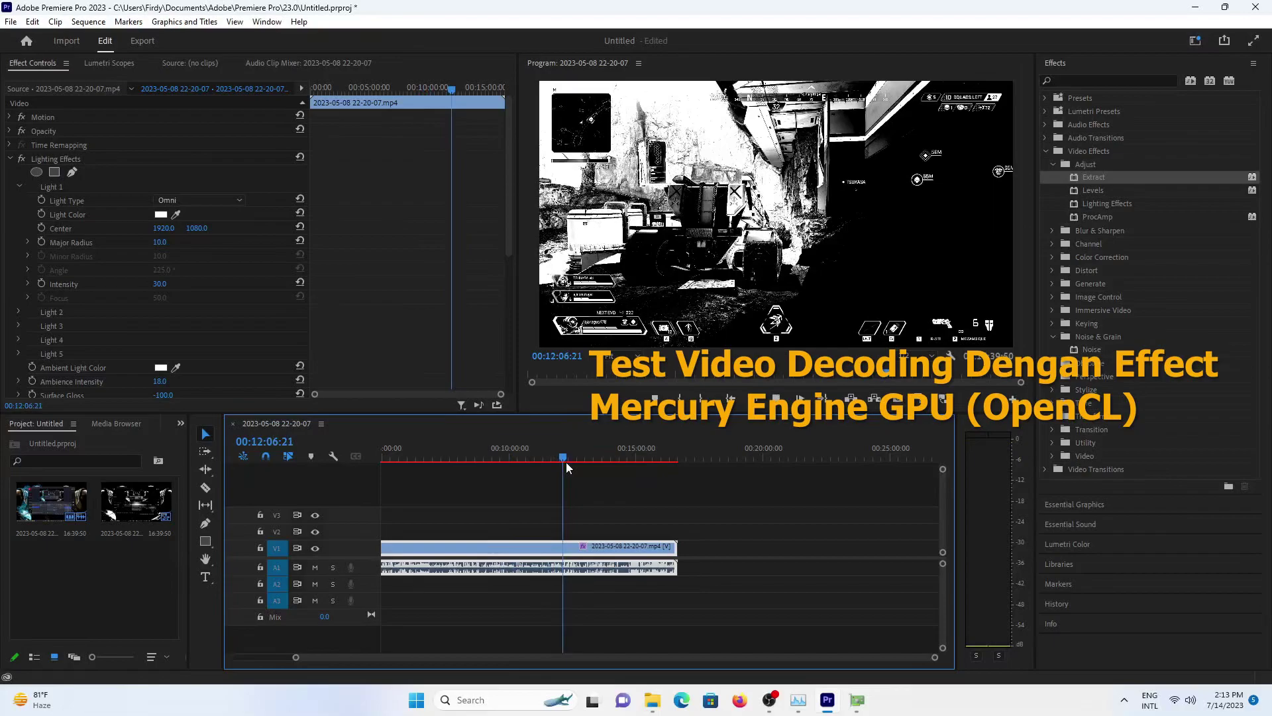
key("space")
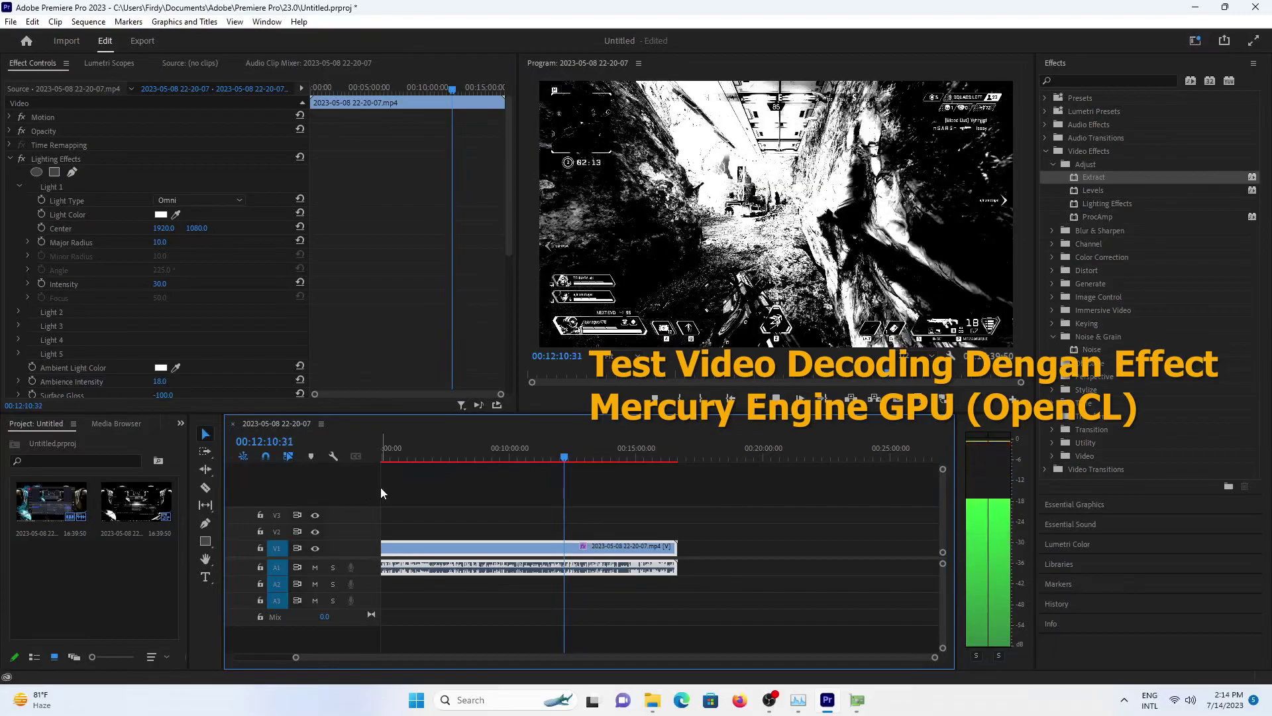
key("space")
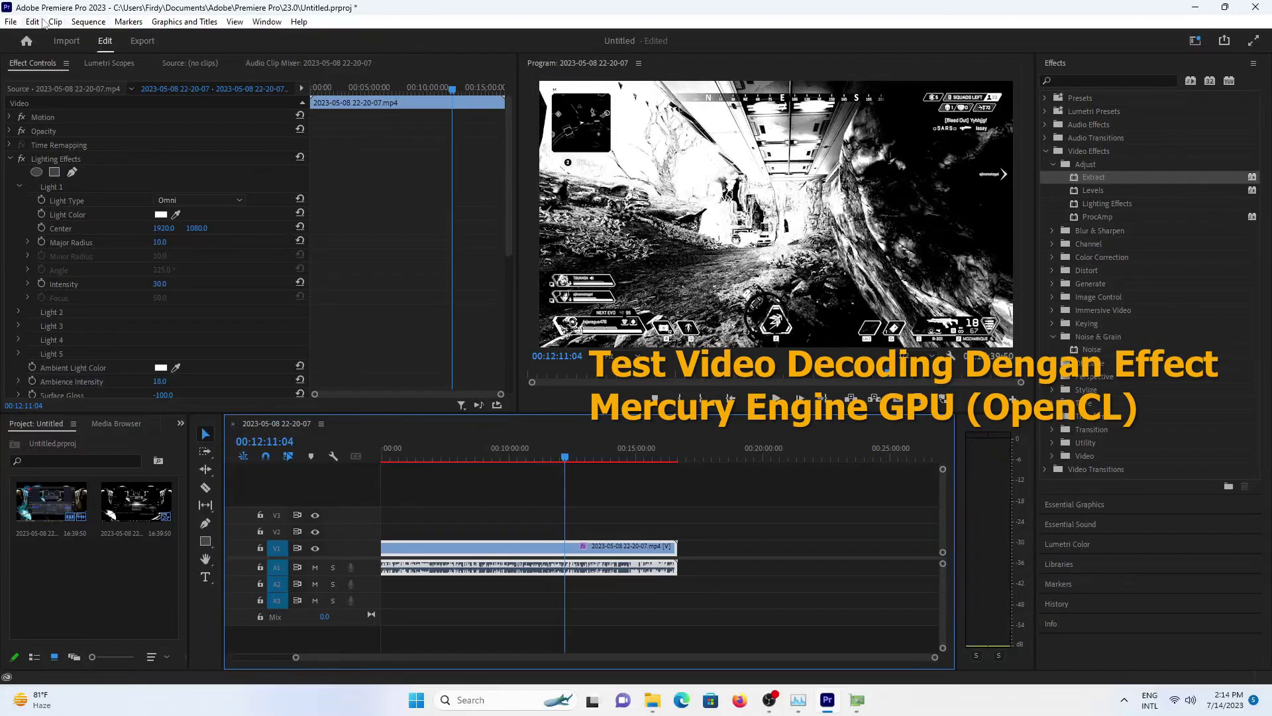
Verify the renderer is still OpenCL in Project Settings, then preview to 00:12:13:26.
left_click(11, 22)
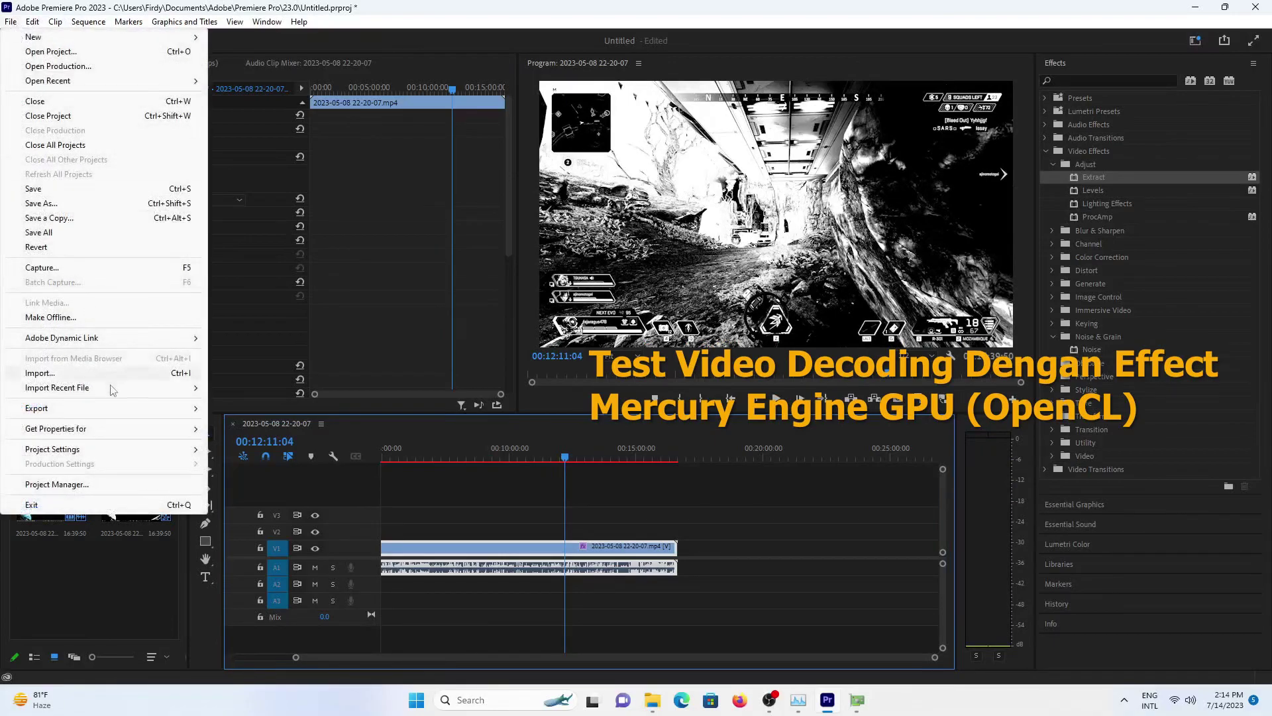
mouse_move(120, 453)
left_click(296, 448)
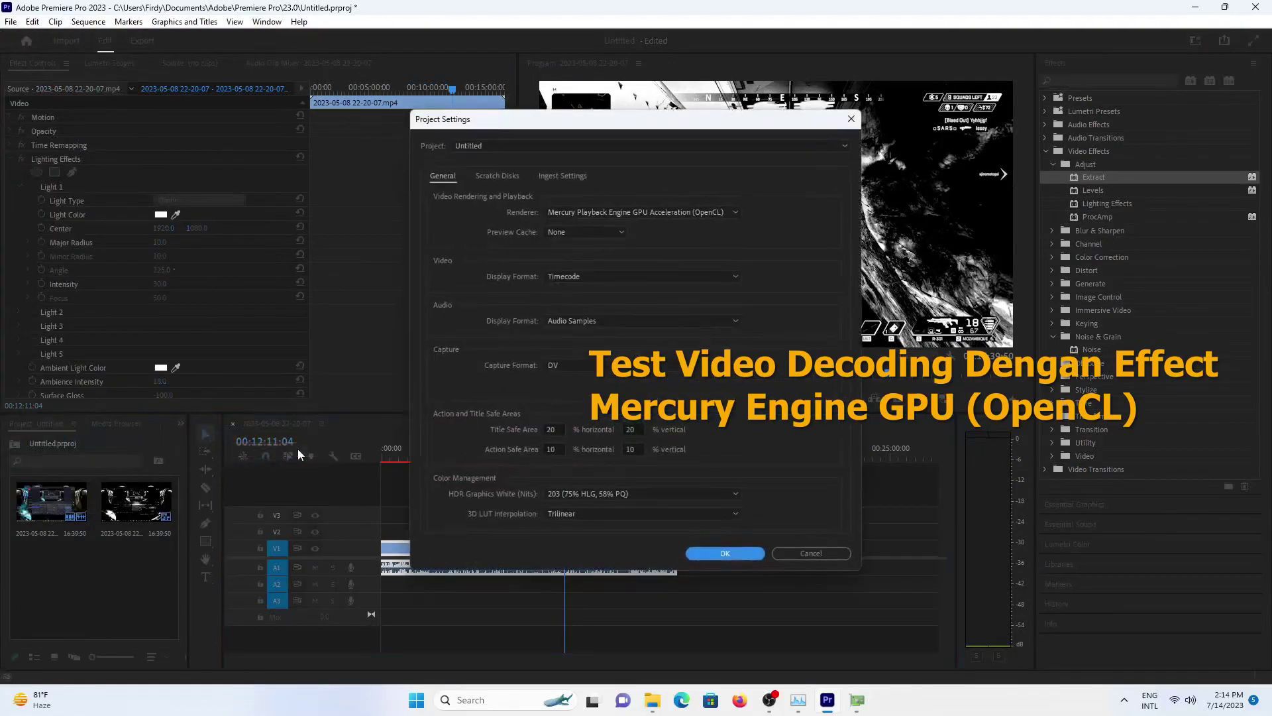
left_click(785, 550)
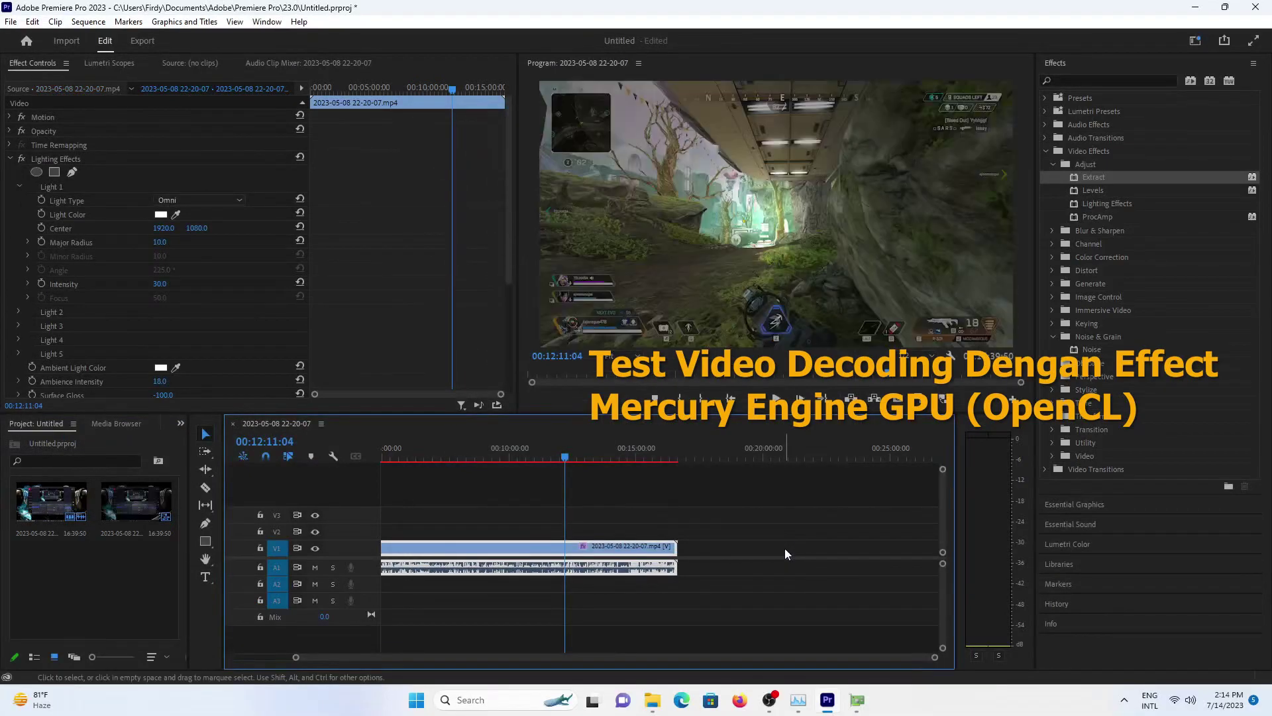
key("space")
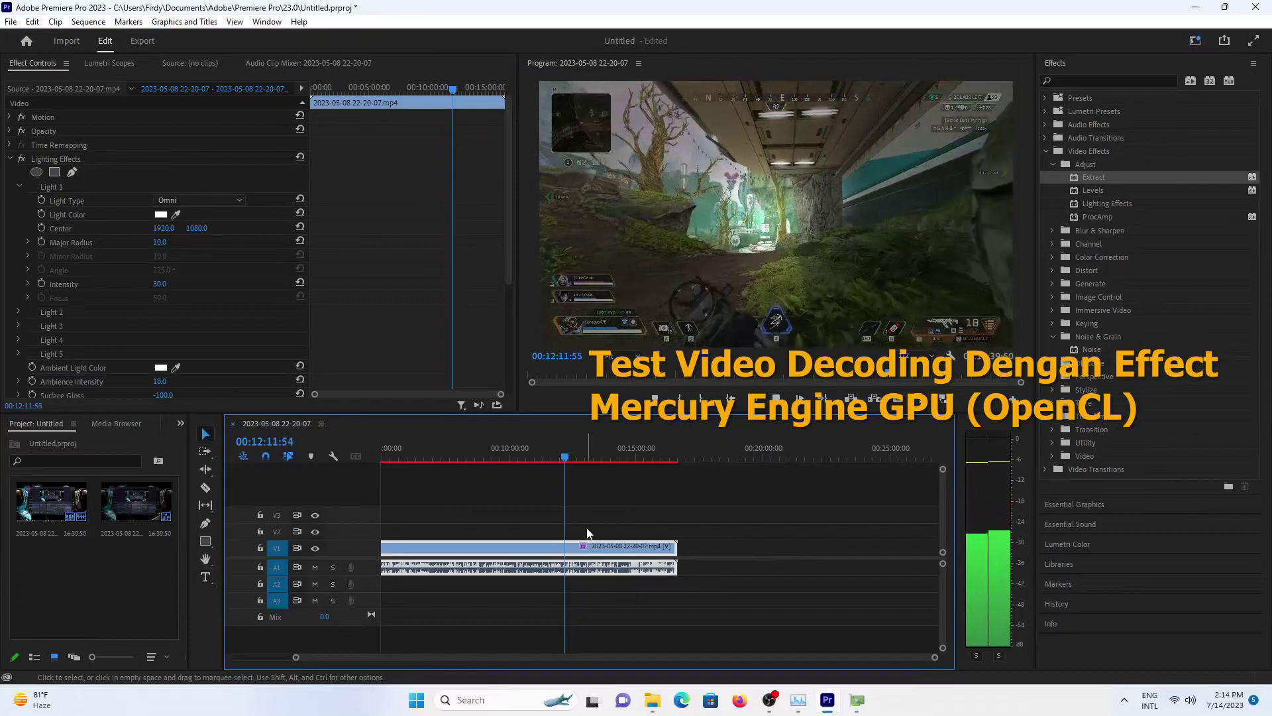
key("space")
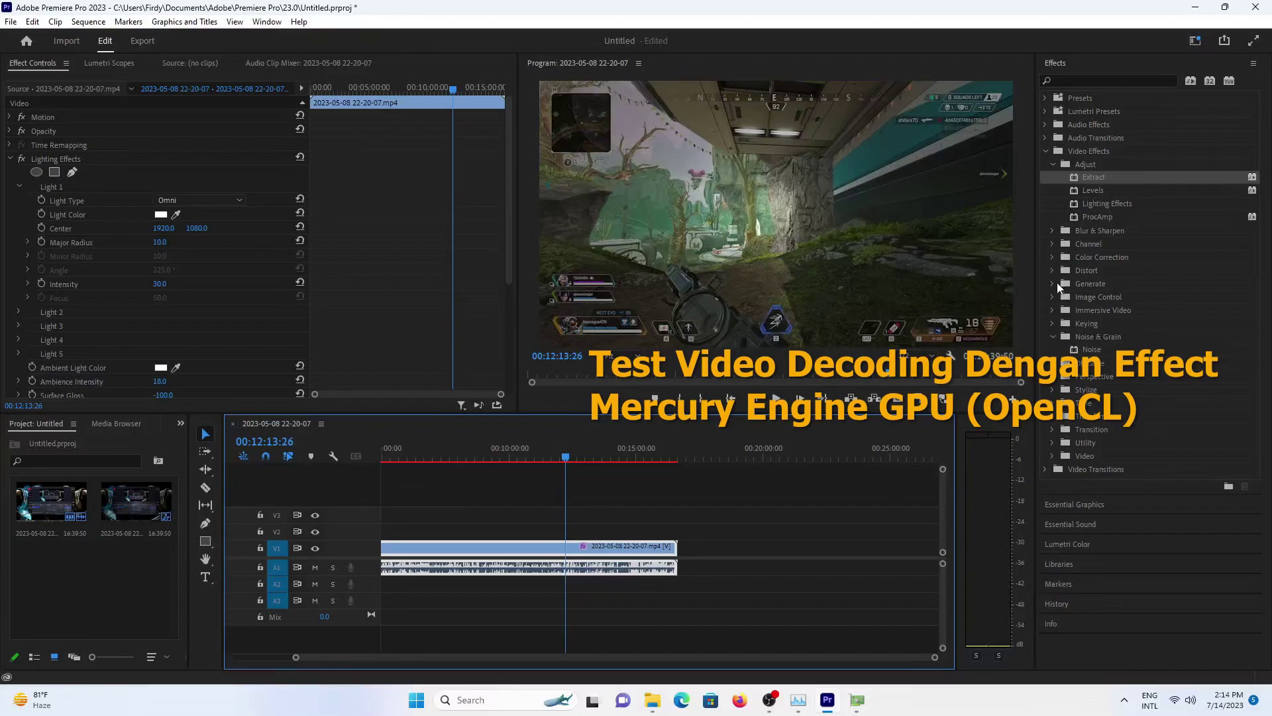
Apply the Mosaic In preset from Presets > Mosaics to the V1 clip and preview it.
left_click(1045, 98)
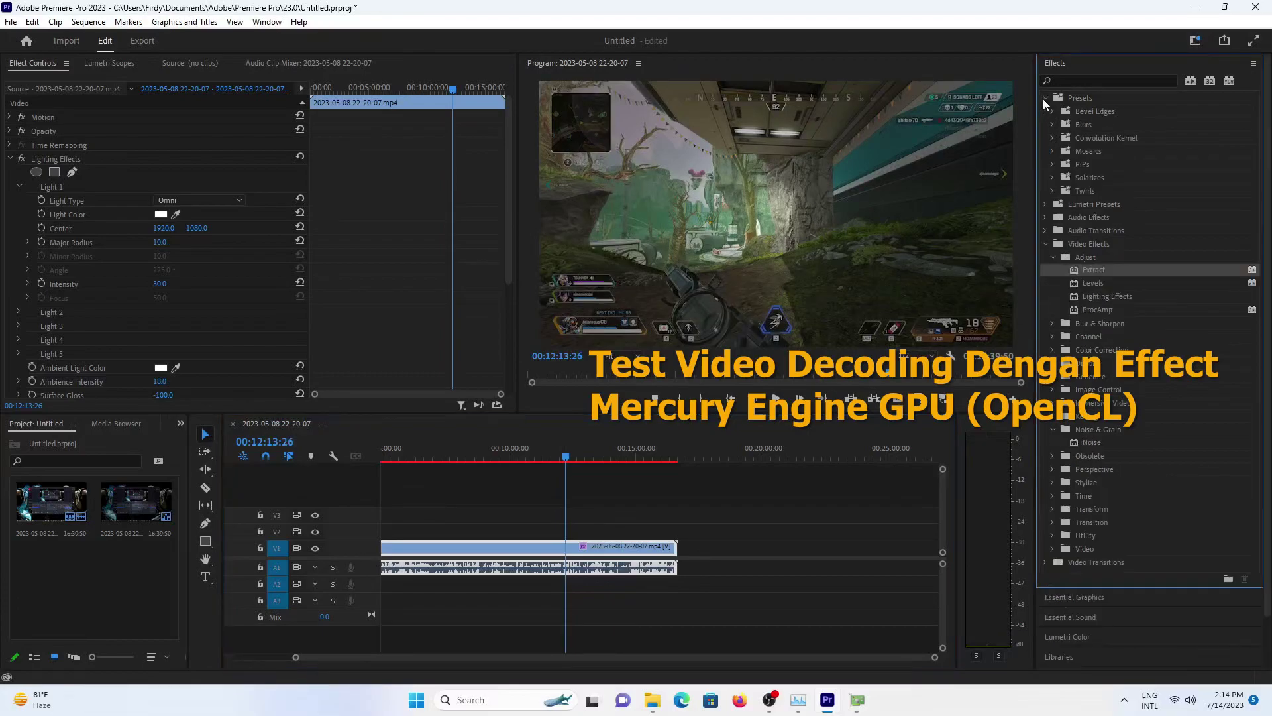
left_click(1052, 151)
mouse_move(1082, 164)
left_mouse_down()
mouse_move(536, 583)
mouse_move(544, 544)
left_mouse_up()
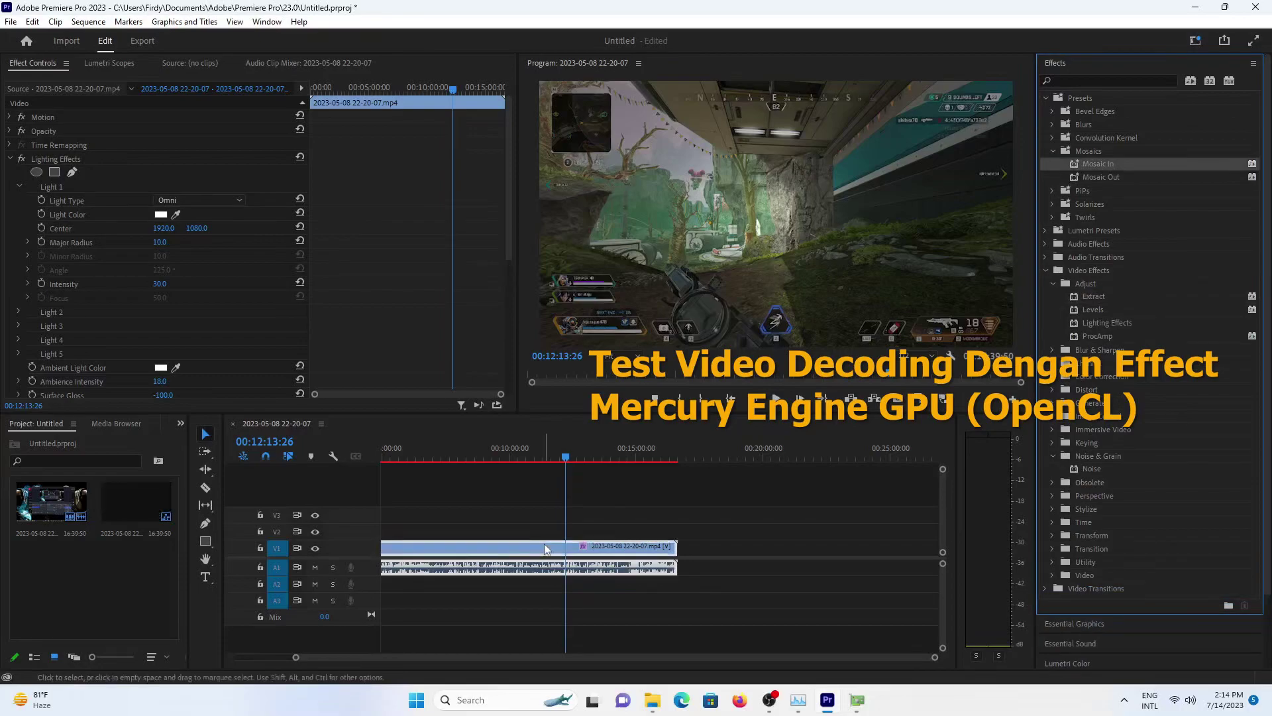
key("space")
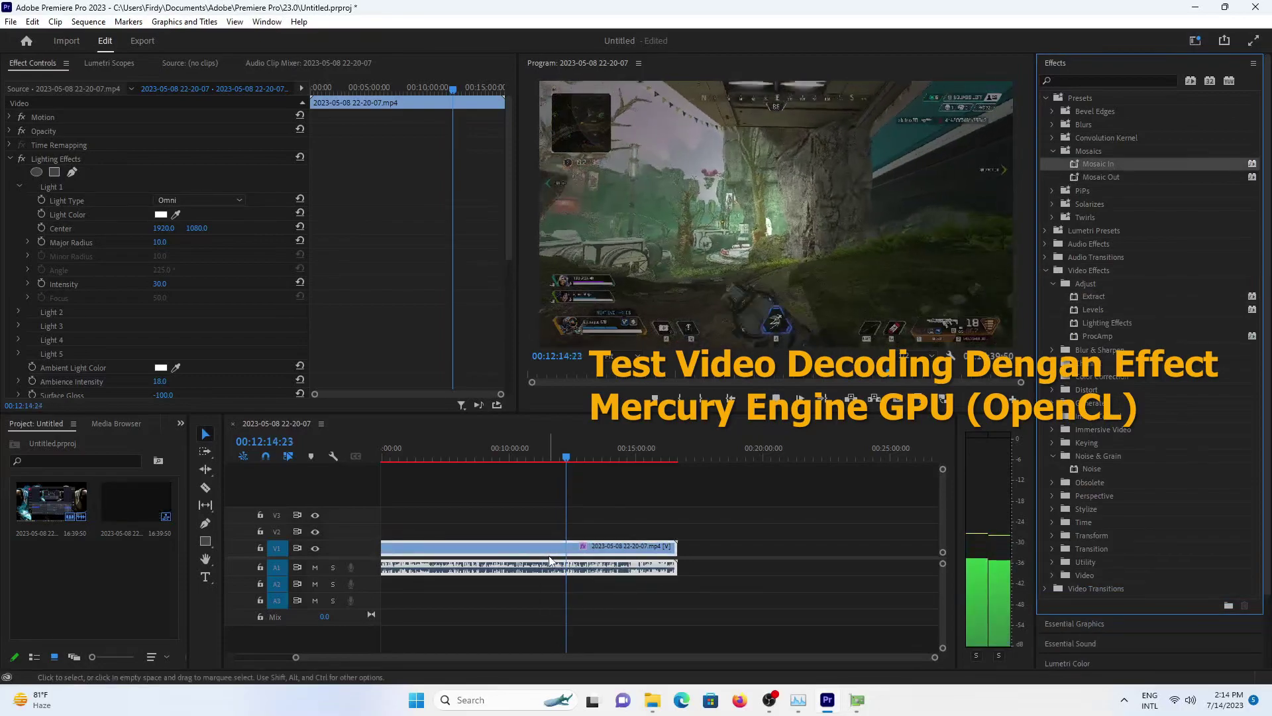
key("space")
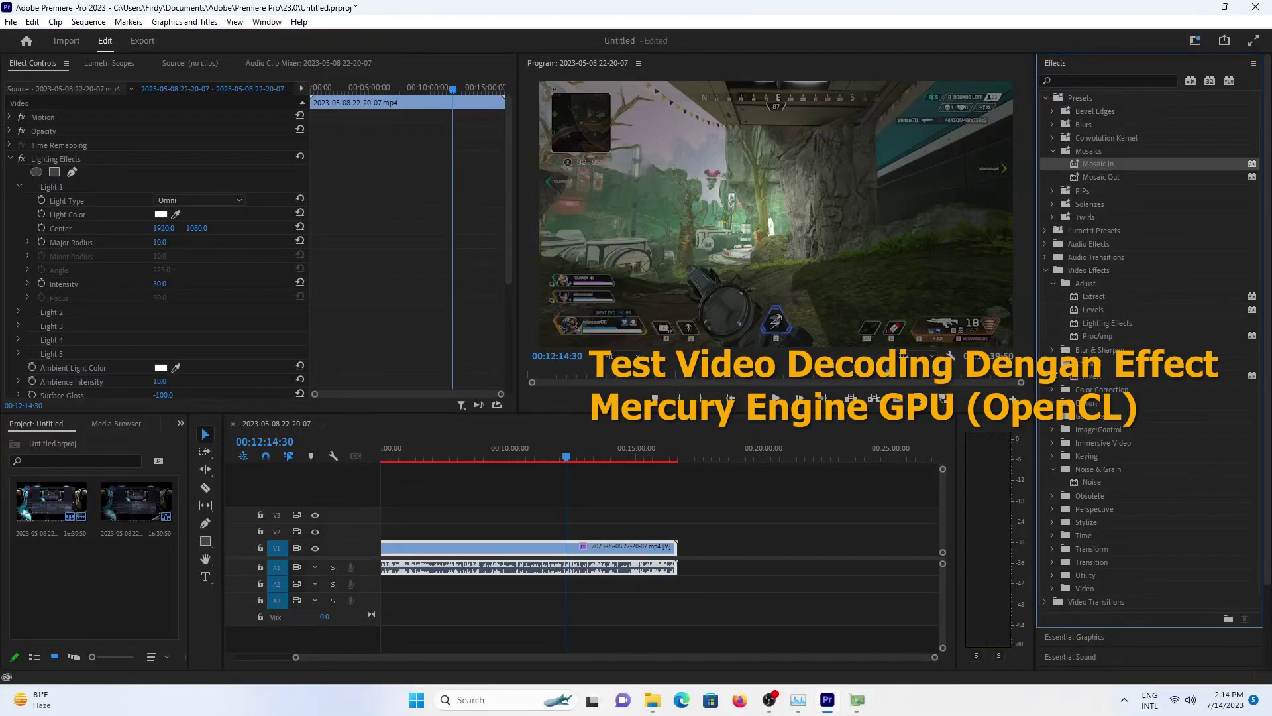
Collapse the Color Correction and Presets folders in the Effects panel.
left_click(1052, 377)
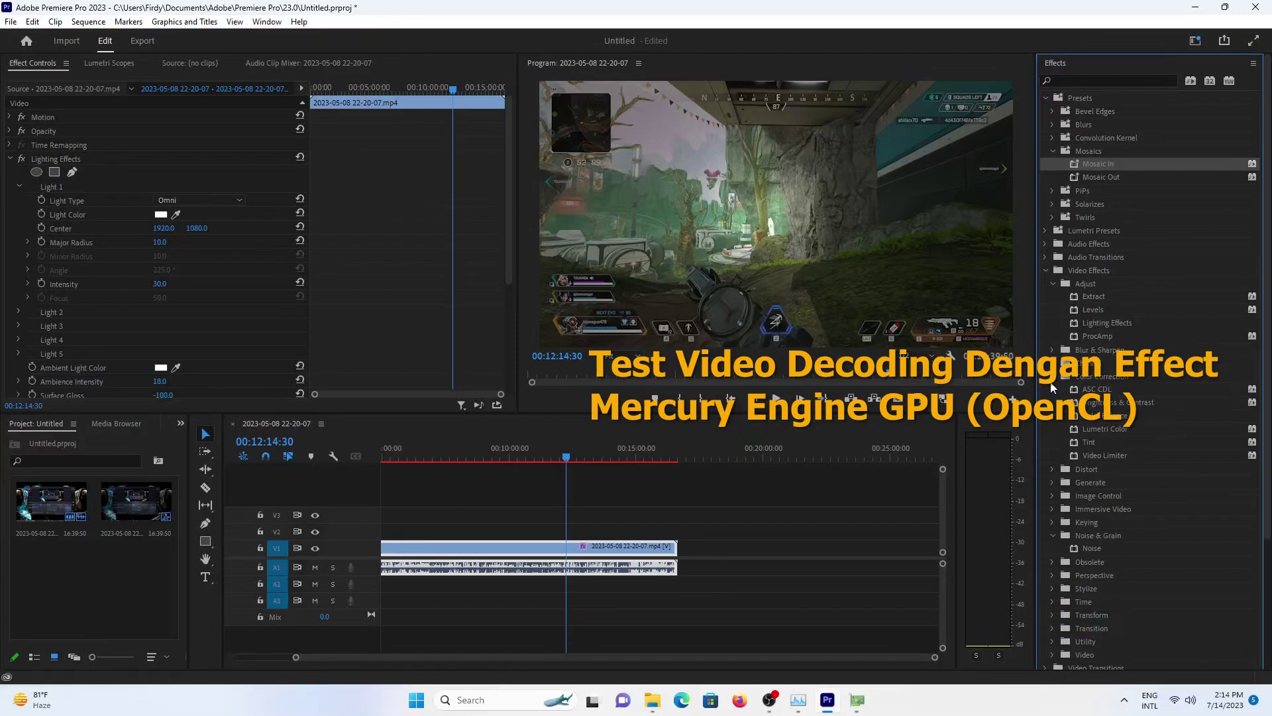
left_click(1052, 383)
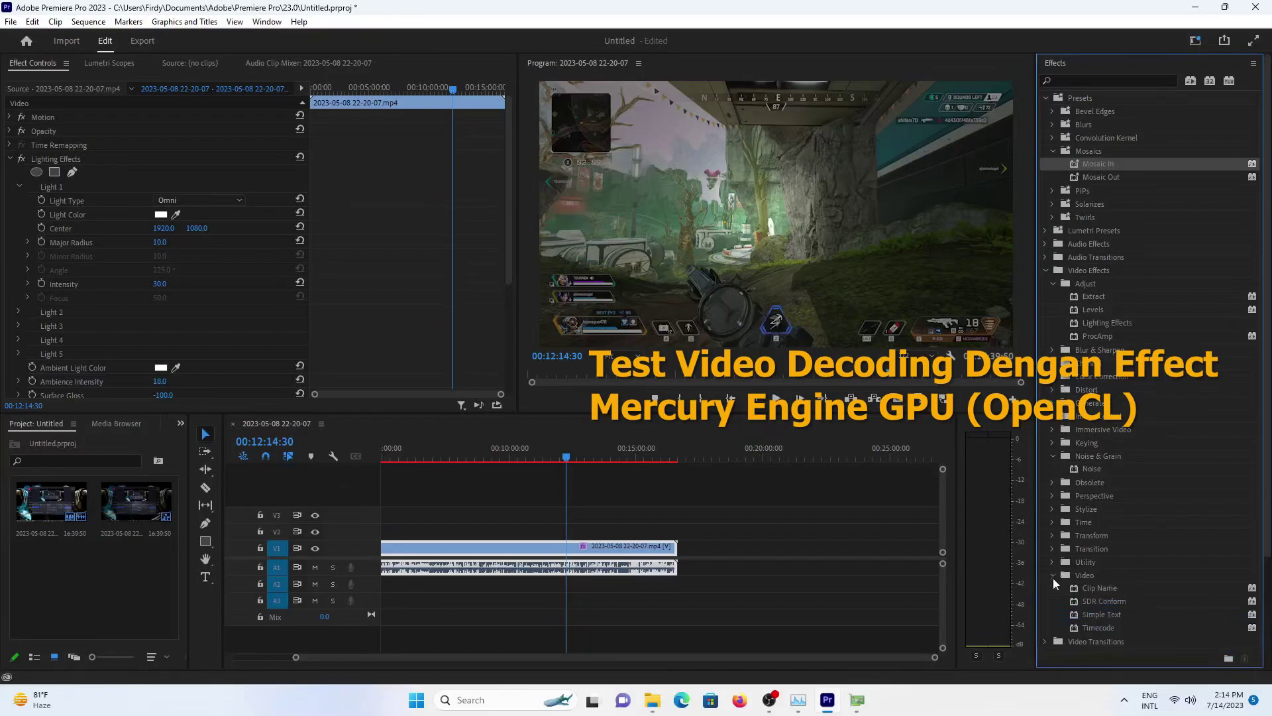
left_click(1048, 102)
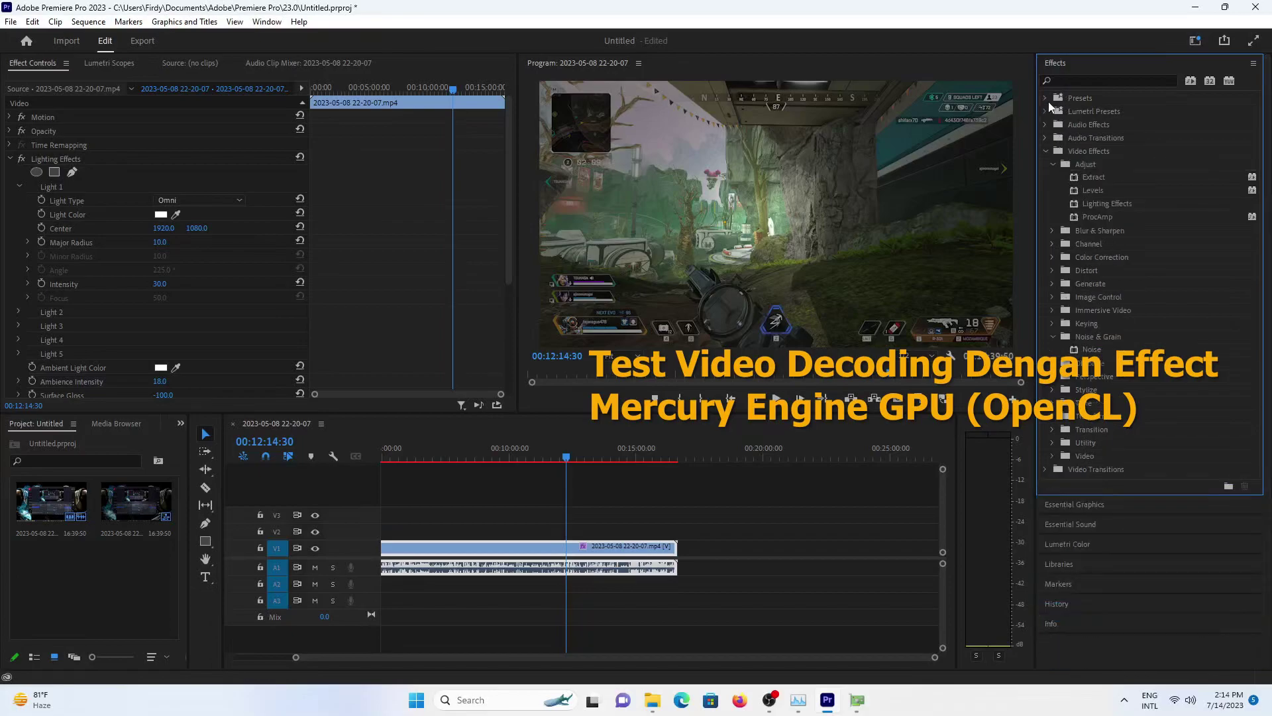
Apply the Lumetri Cinematic 2 Strip look to the V1 clip and preview it.
left_click(1045, 151)
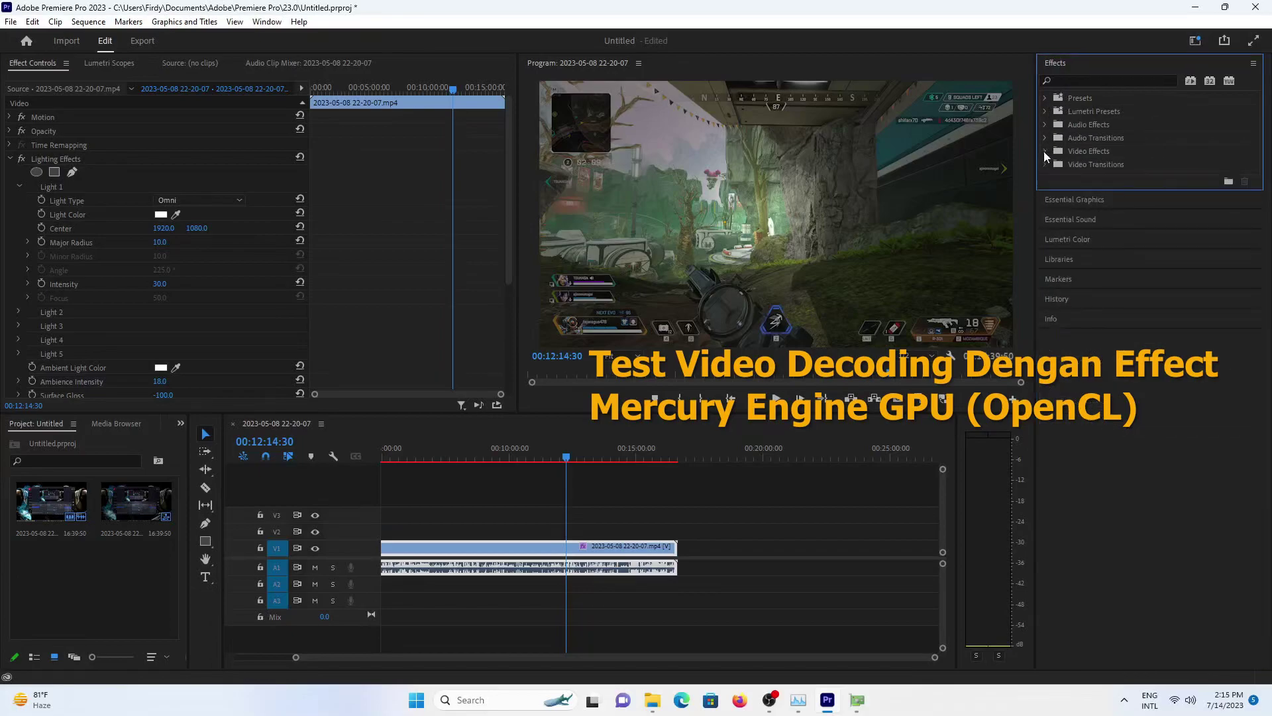
left_click(1047, 110)
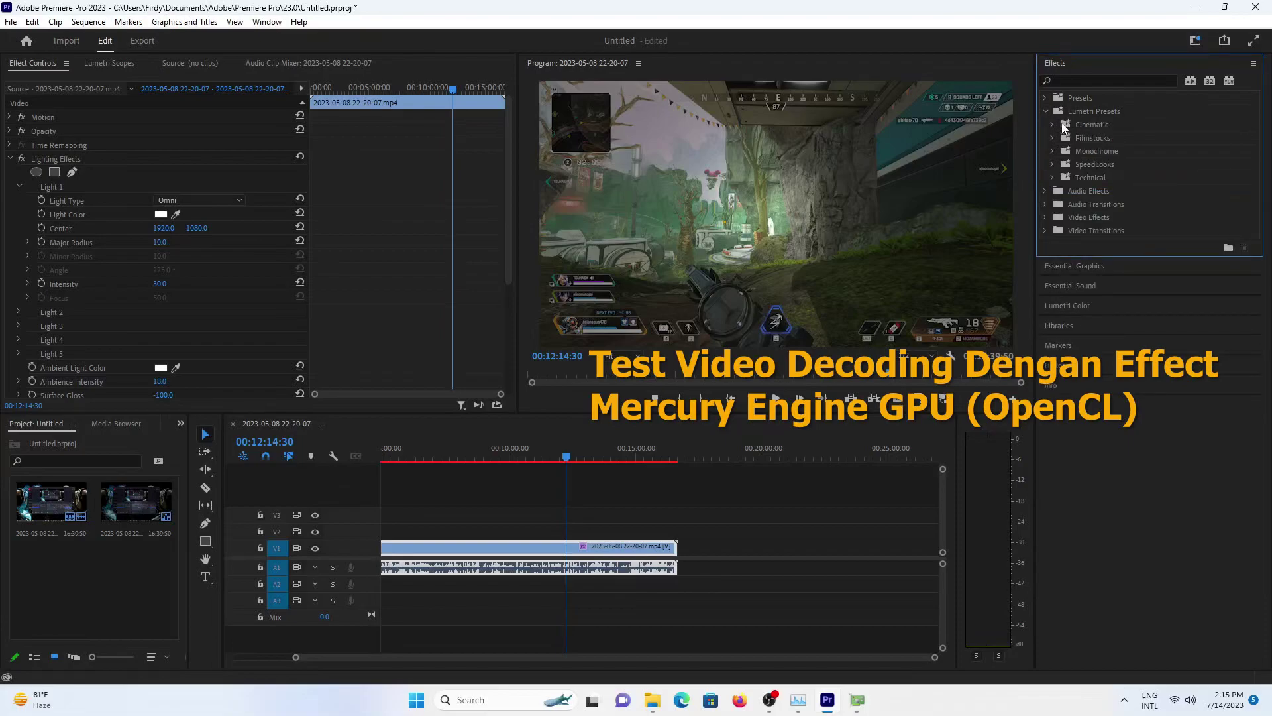
left_click(1054, 124)
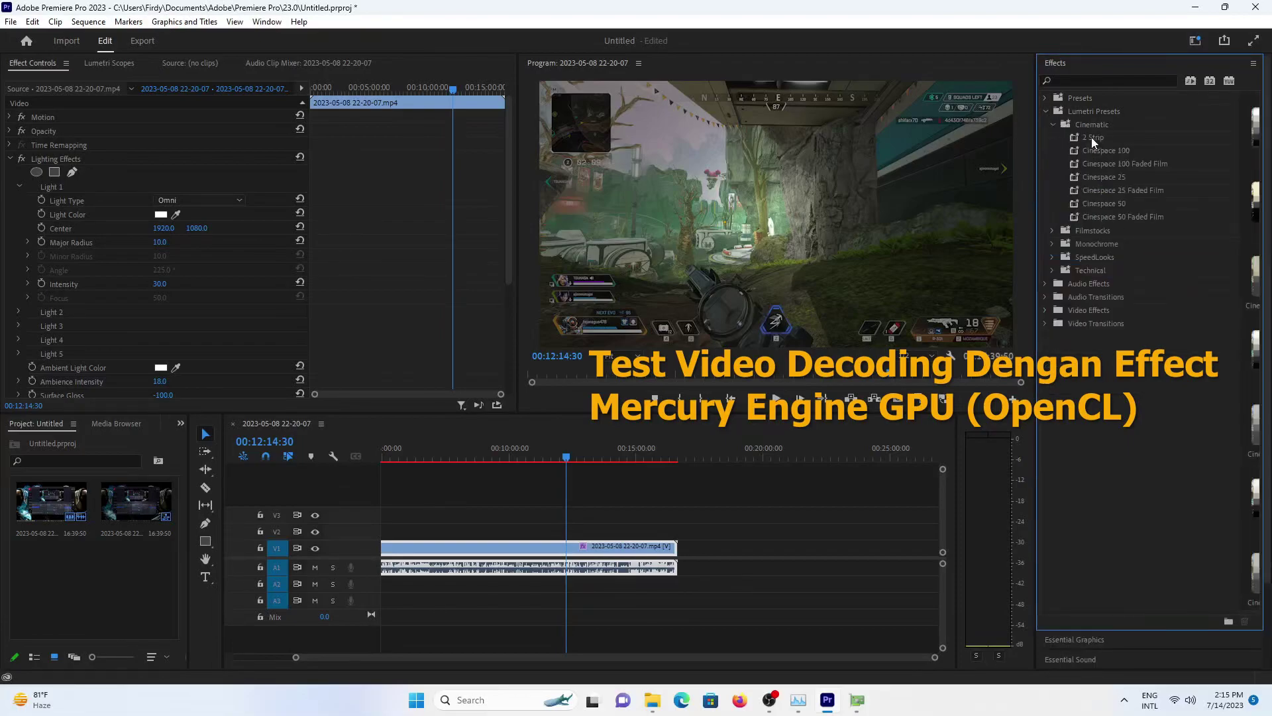
left_click_drag(1091, 139, 599, 551)
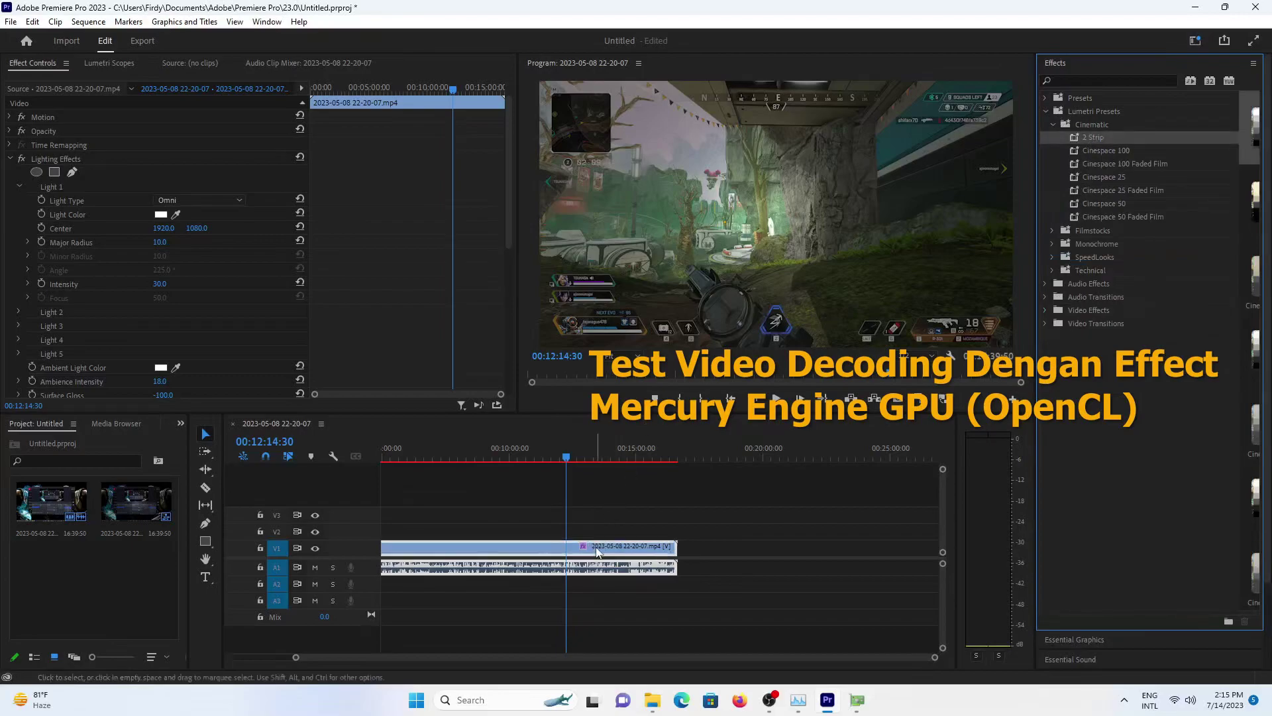
key("space")
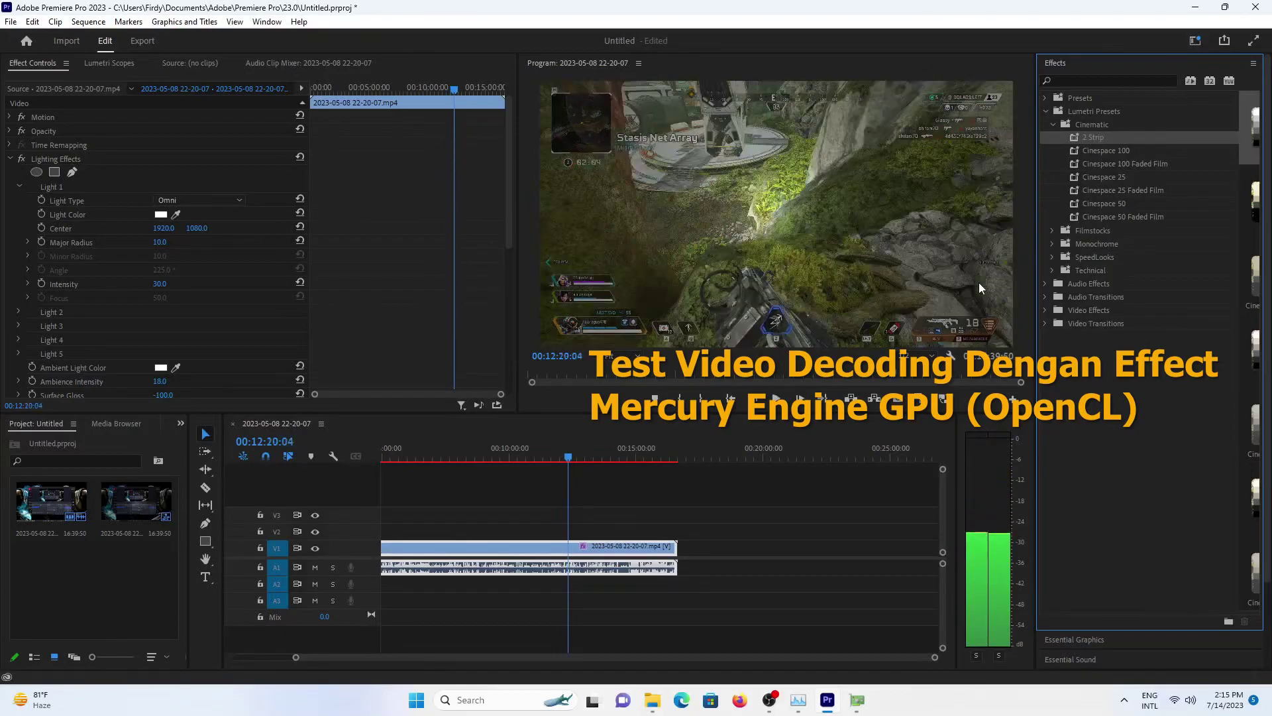
key("space")
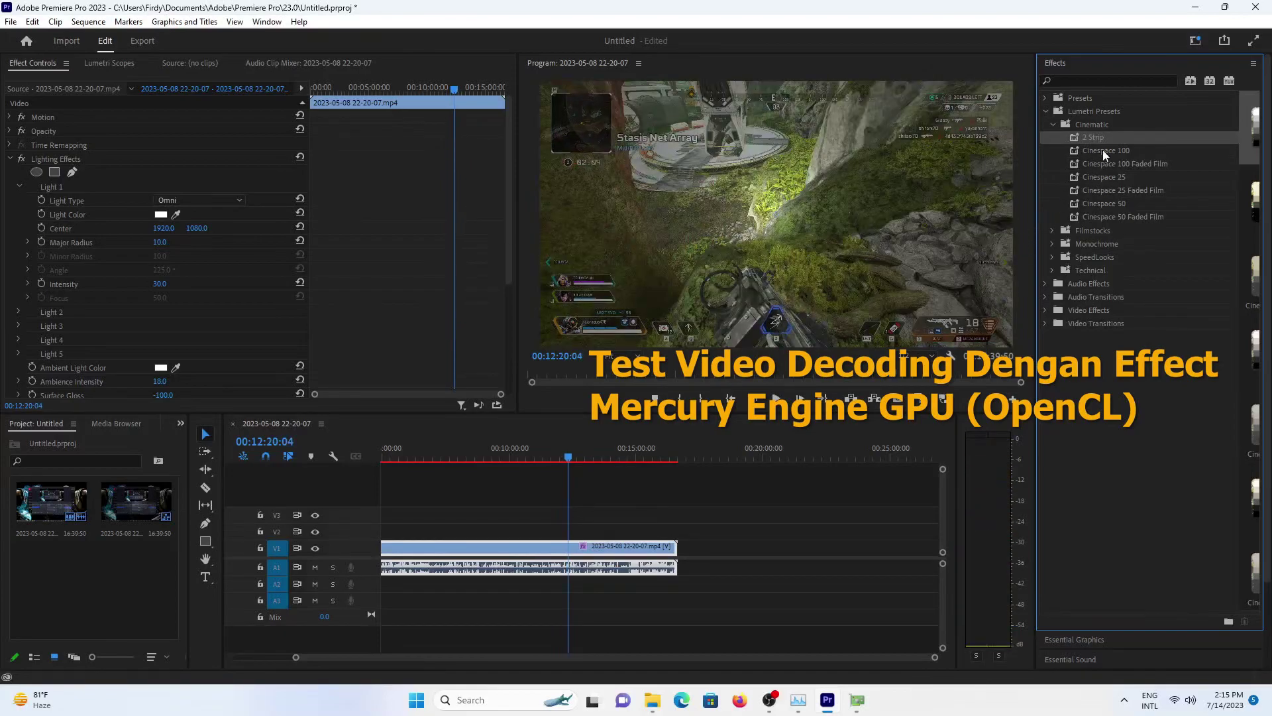
Stack Cinespace 100 and Cinespace 25 looks on the V1 clip, previewing to 00:12:28:21.
left_click_drag(1106, 151, 581, 555)
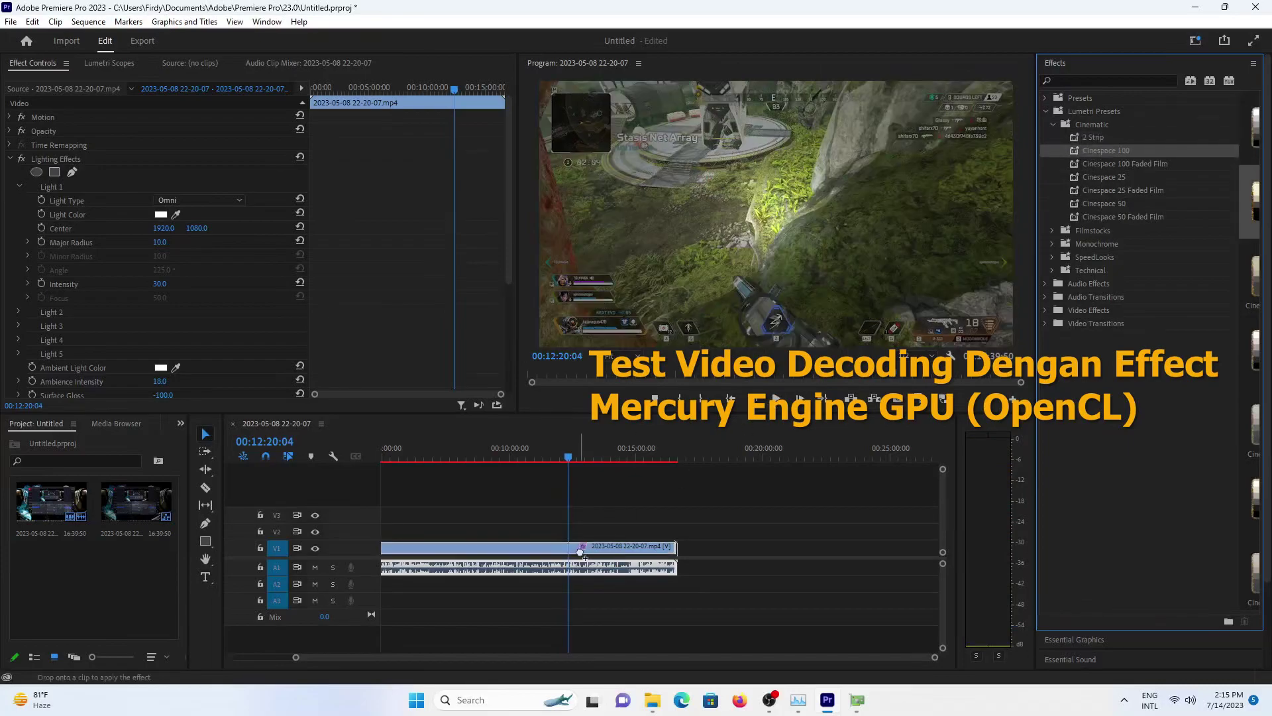
key("space")
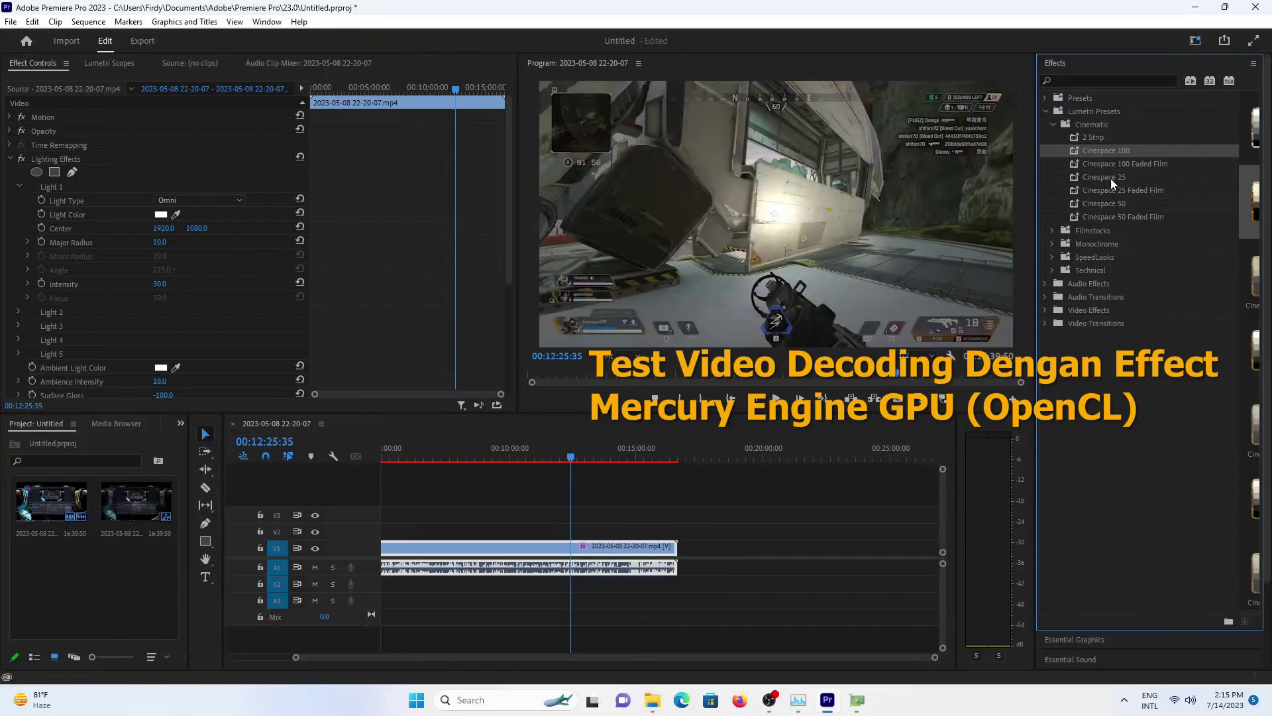
left_click_drag(1110, 177, 579, 550)
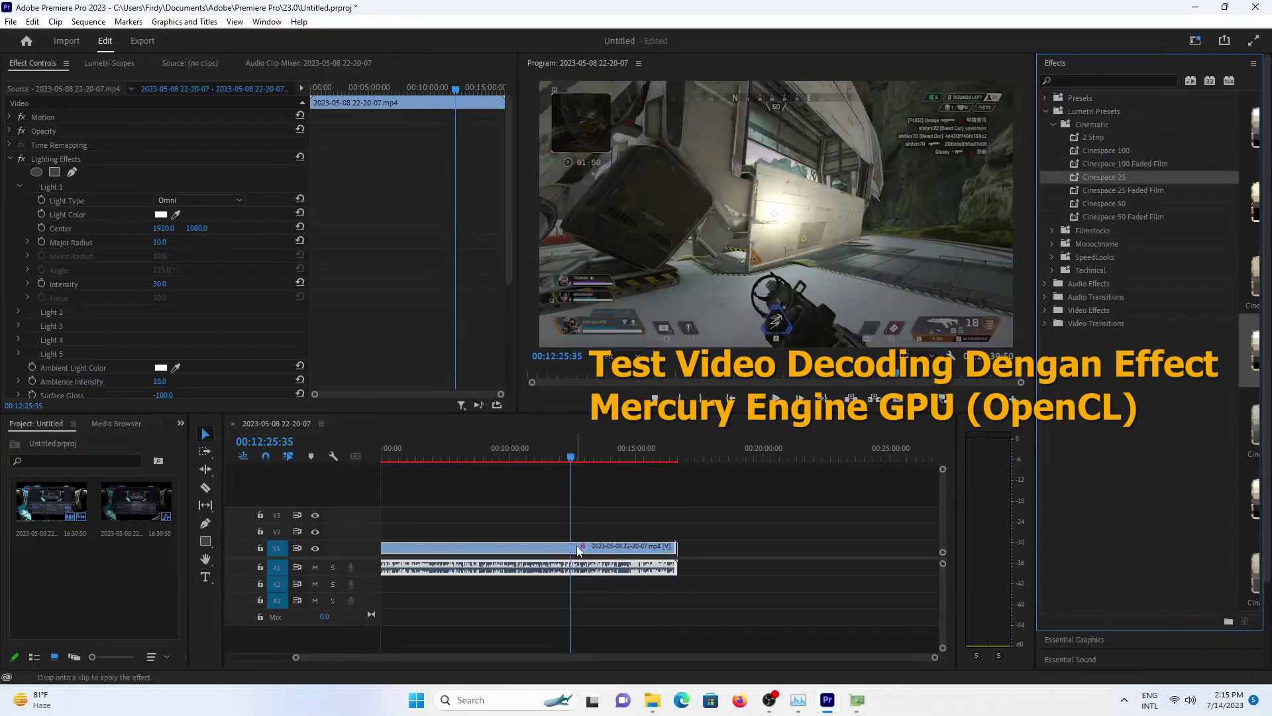
key("space")
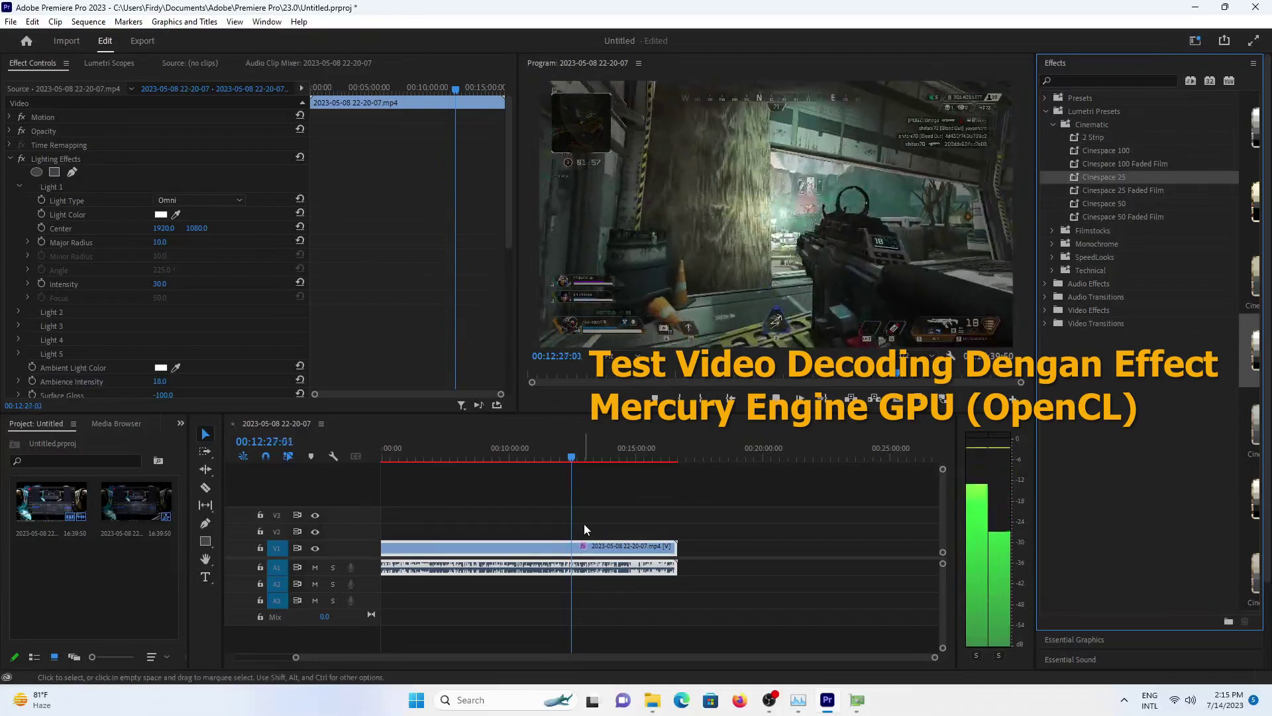
key("space")
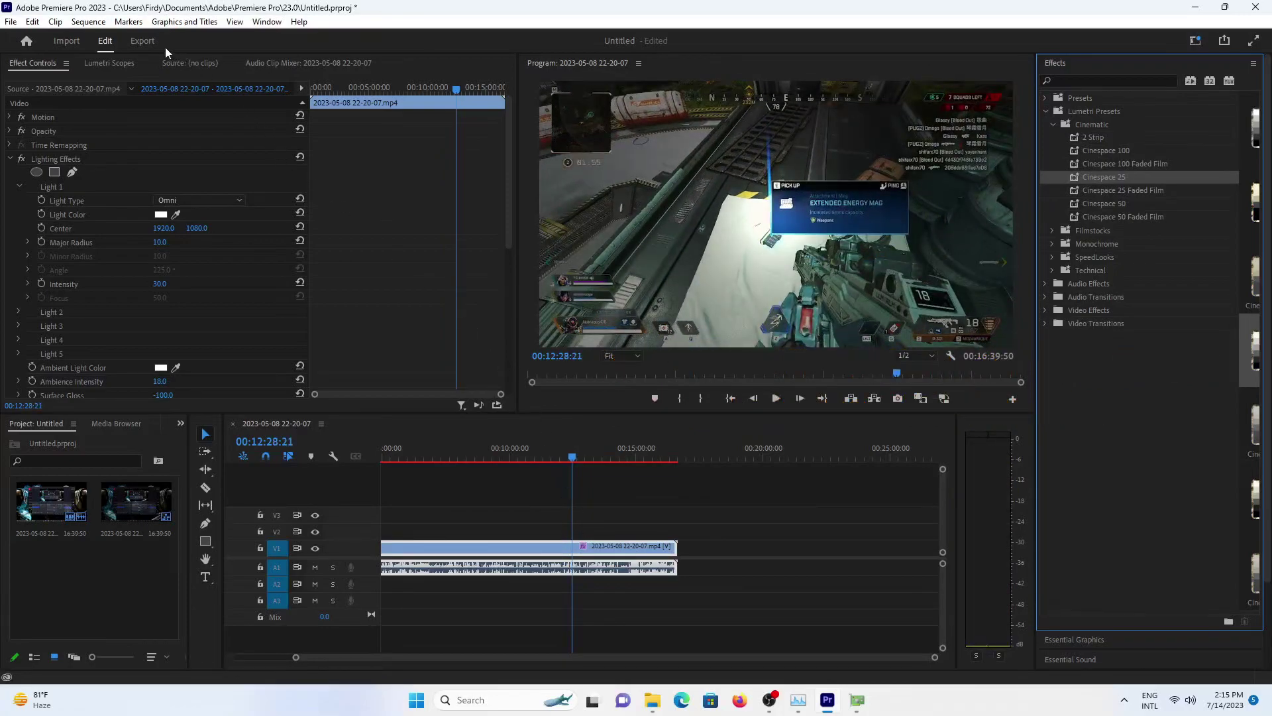
On the Export page, change the format from H.264 to HEVC (H.265).
left_click(149, 41)
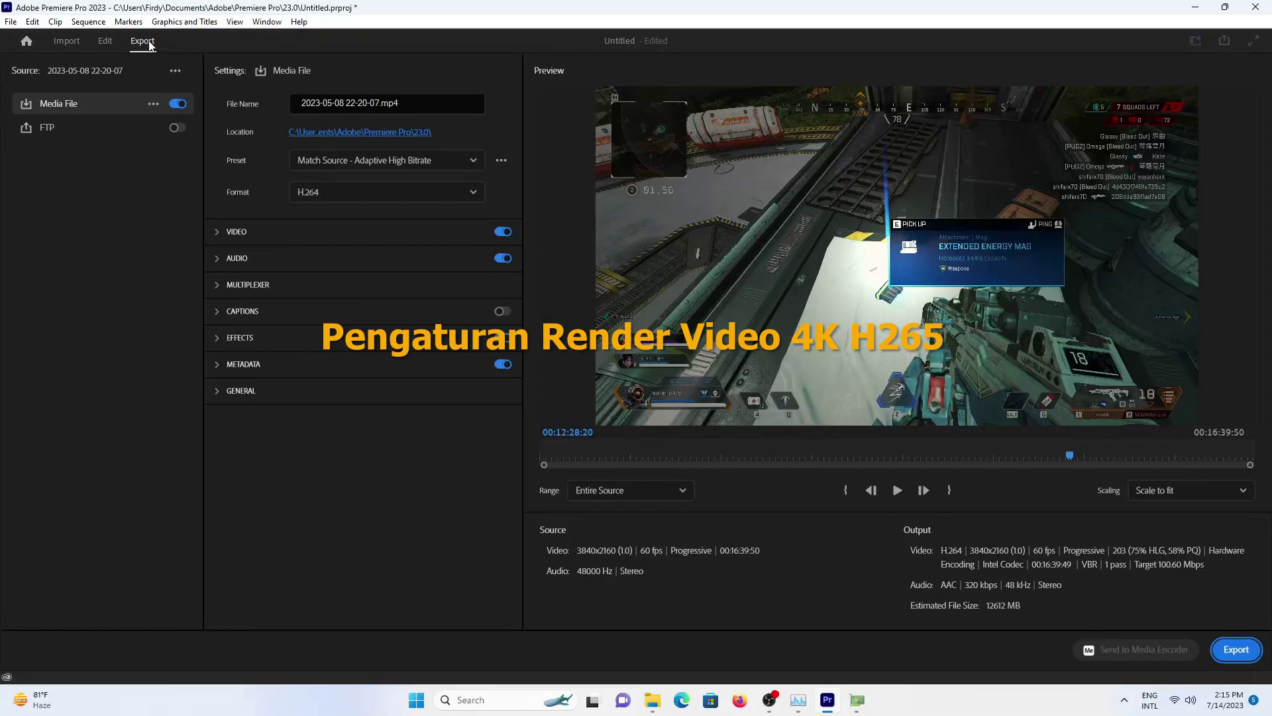
left_click(394, 162)
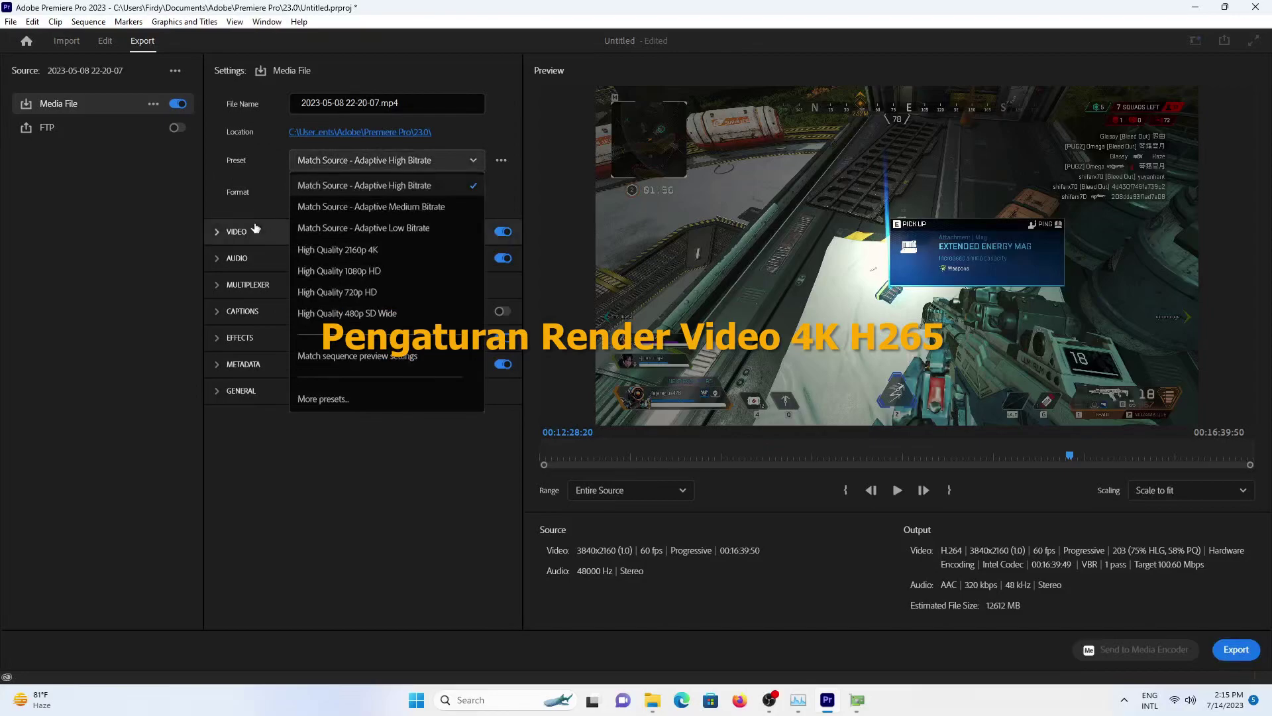
left_click(110, 273)
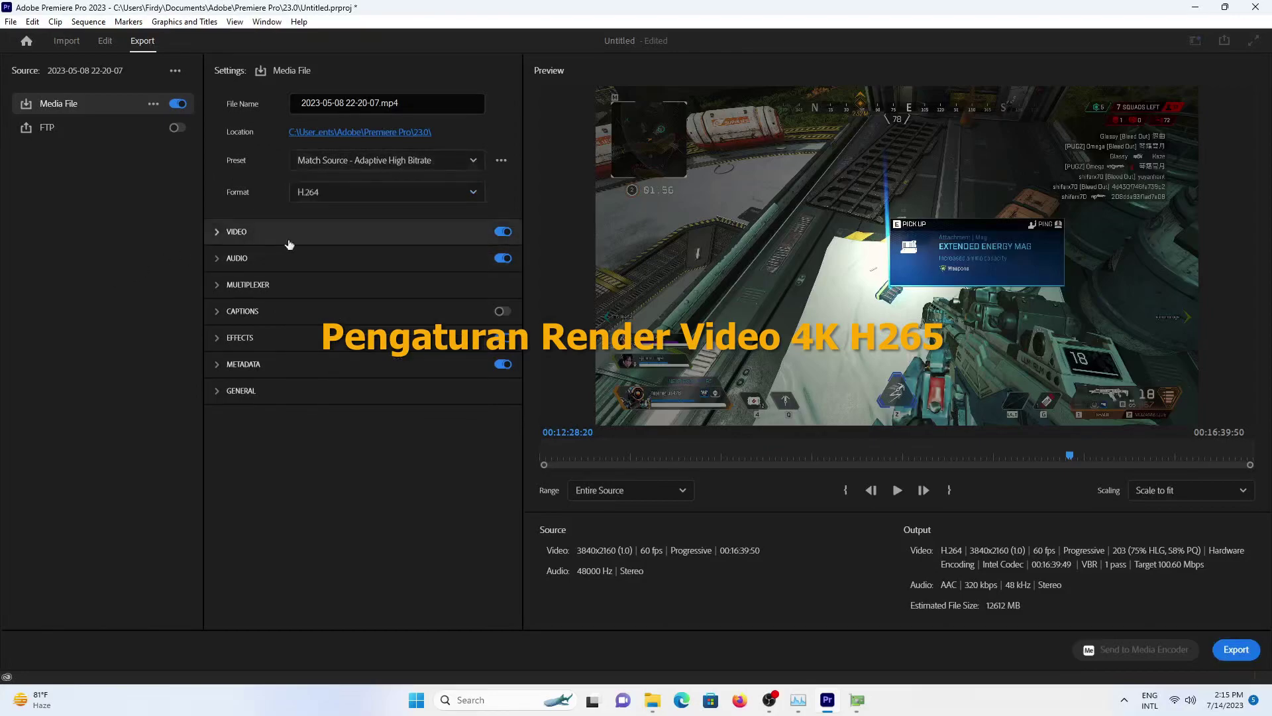
left_click(398, 195)
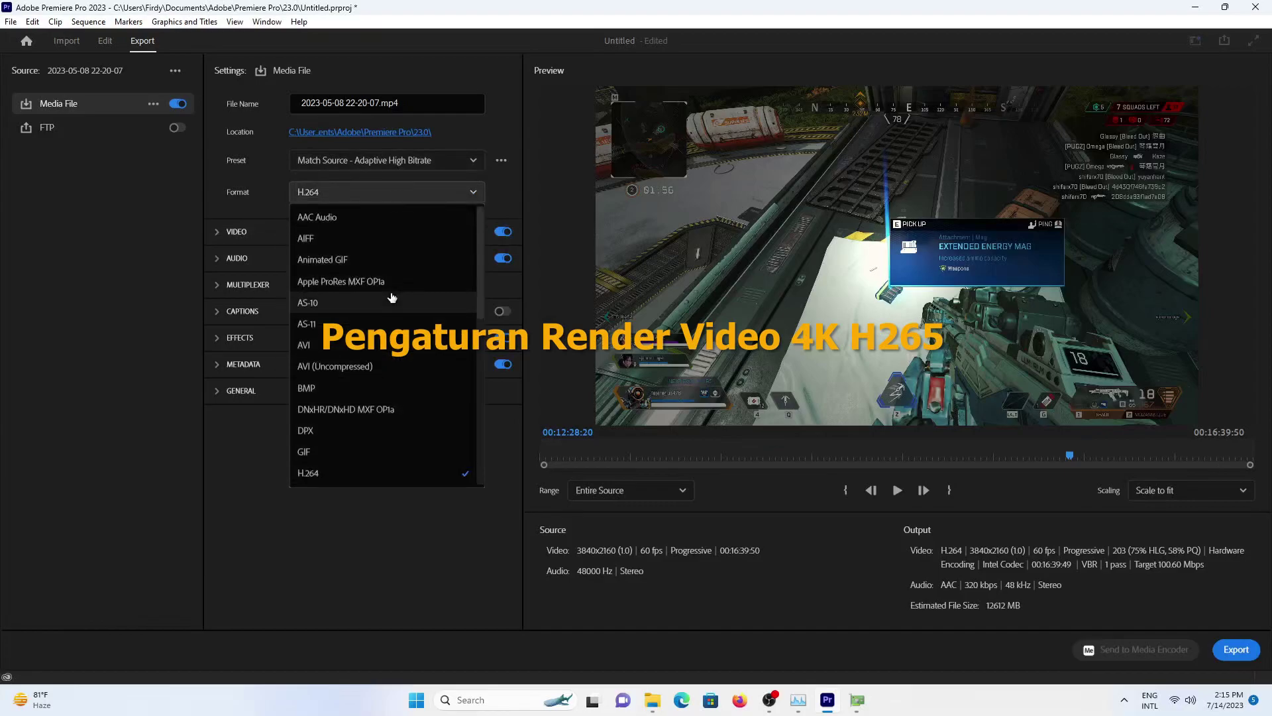
scroll(391, 295, "down", 3)
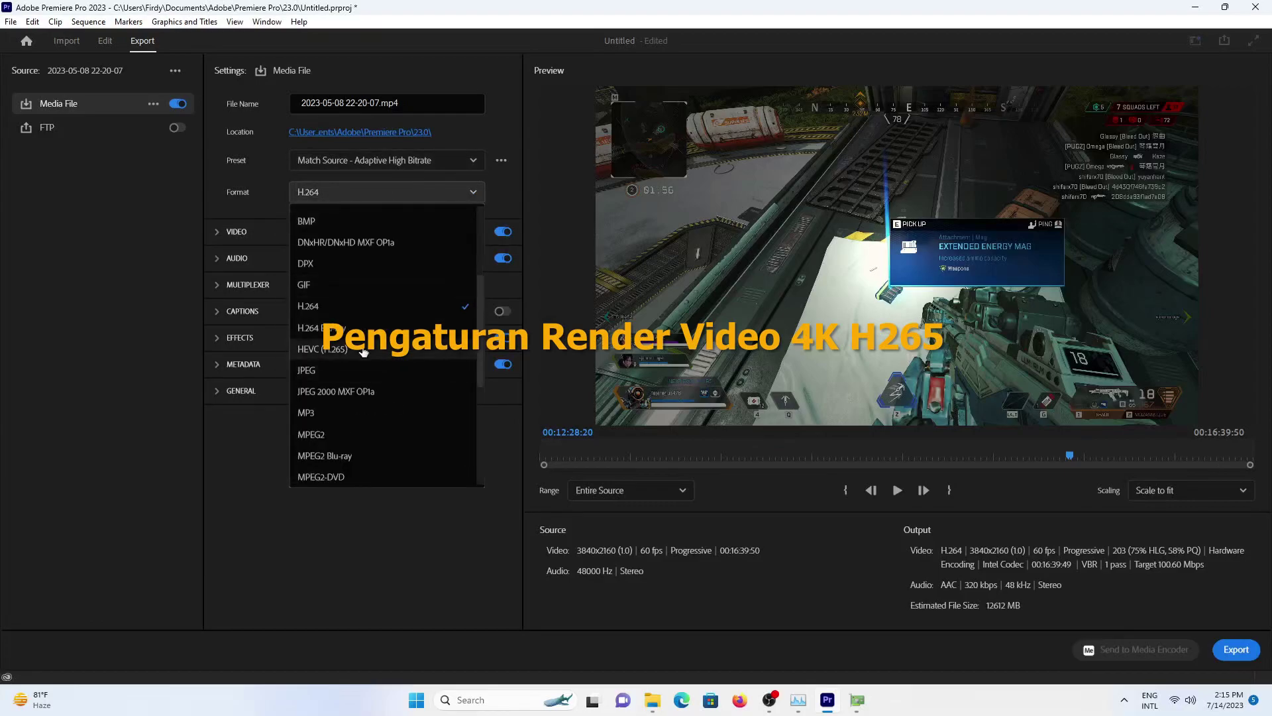
key("Escape")
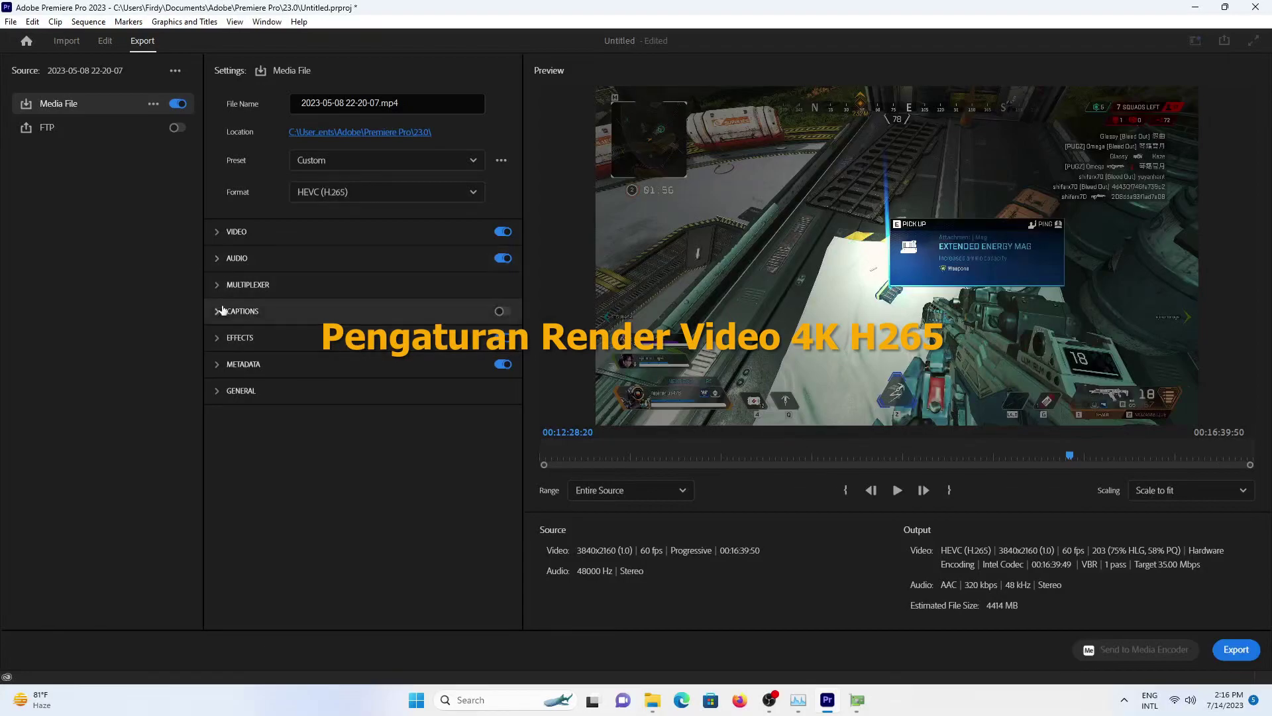
Expand the Video export section with advanced settings, showing UHD 3840×2160 at 60 fps.
left_click(223, 340)
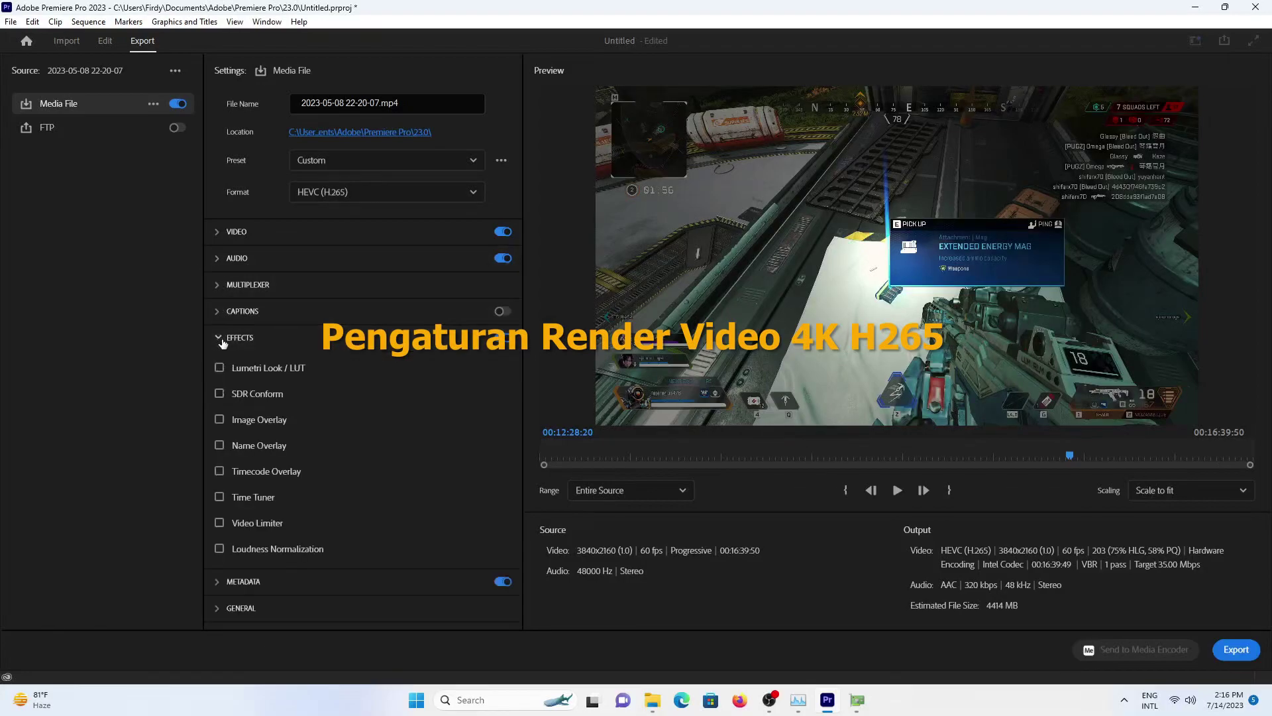
left_click(223, 340)
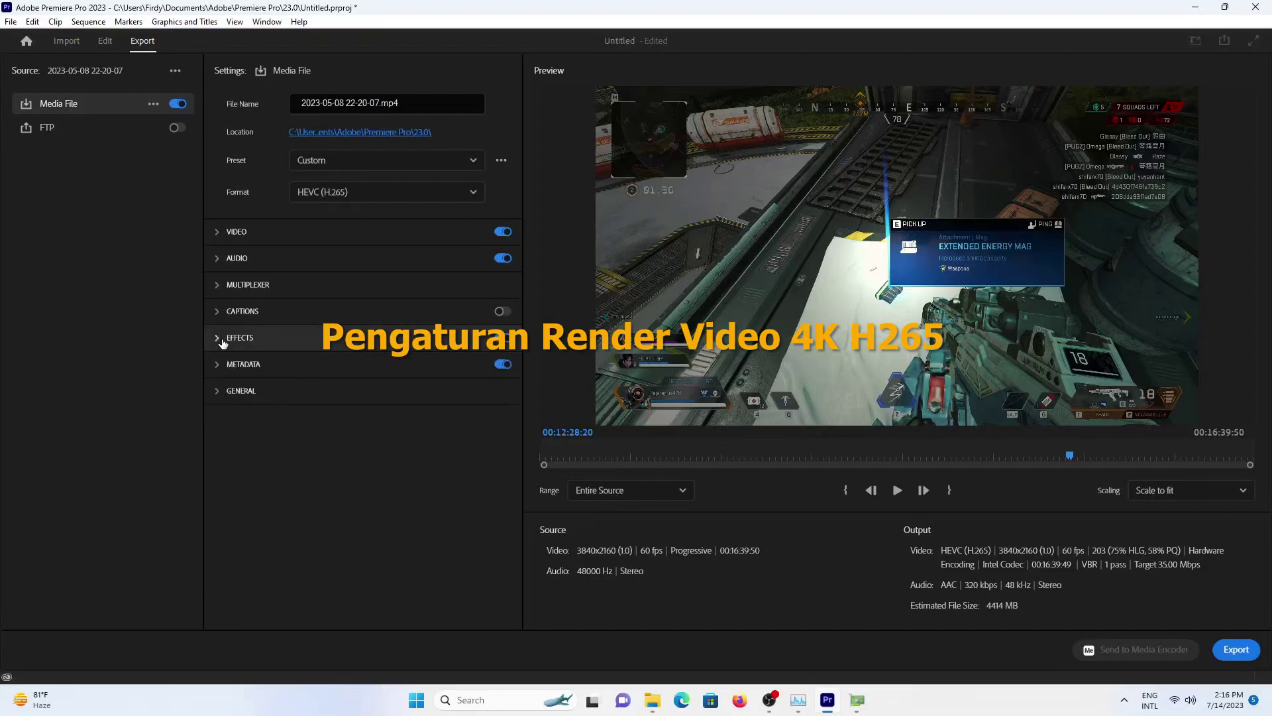
left_click(218, 232)
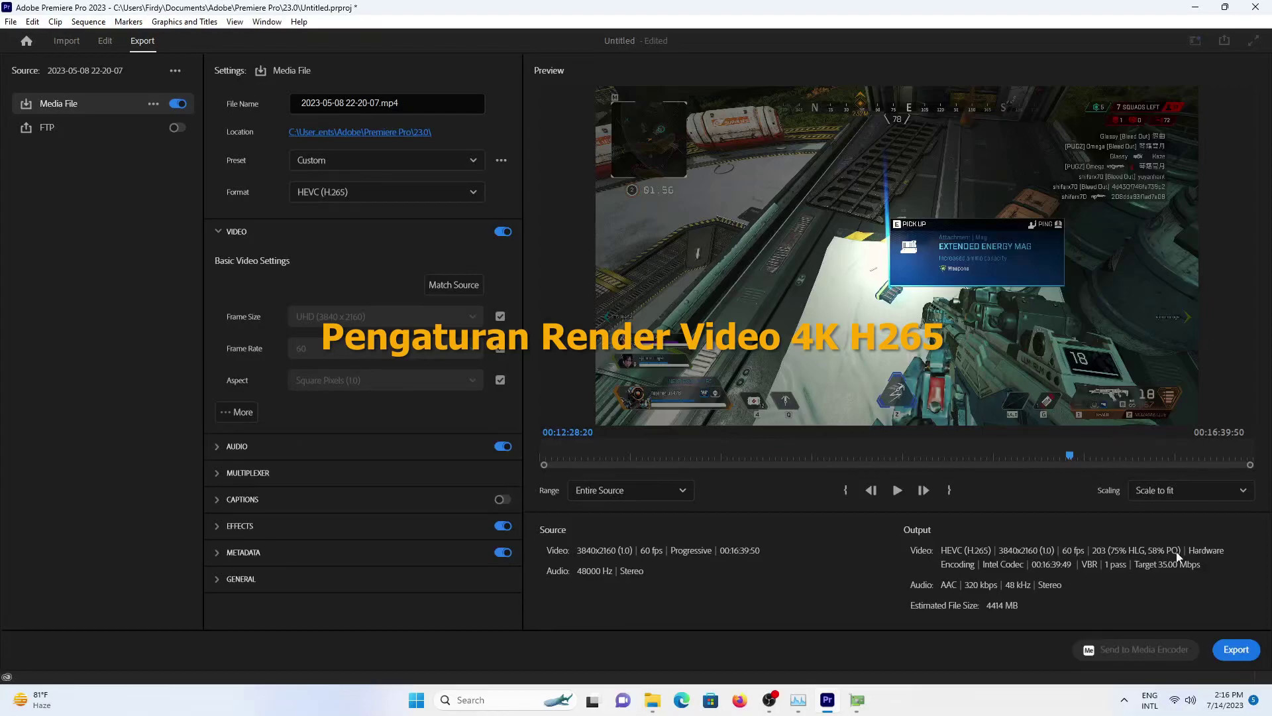
left_click(243, 412)
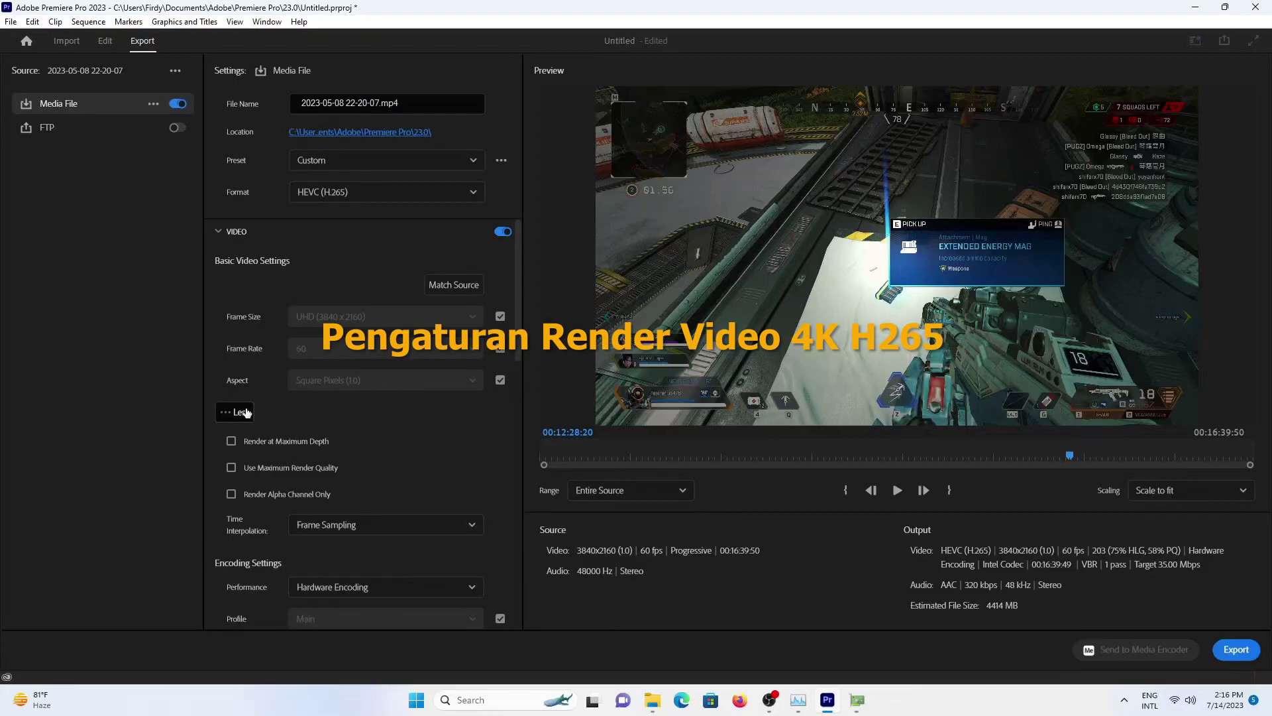
Review the encoding settings, keeping VBR 1 pass, Good quality and Main tier.
scroll(358, 468, "down", 5)
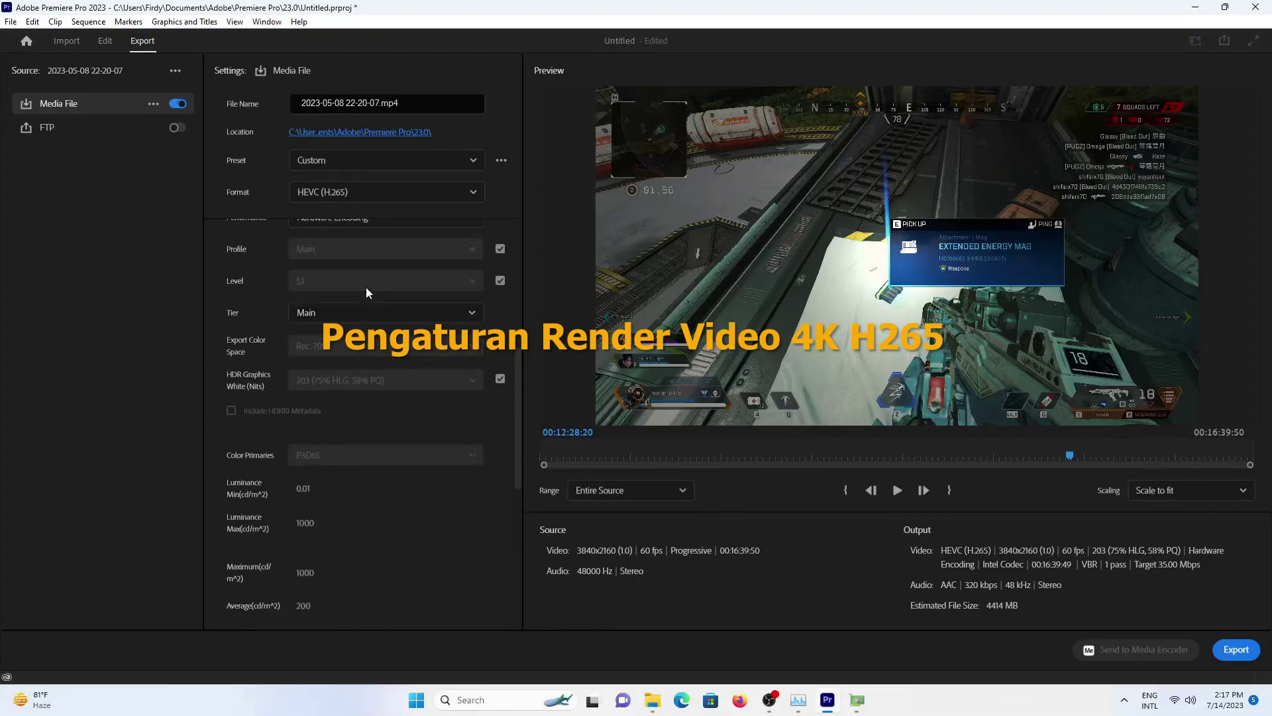
scroll(366, 291, "up", 3)
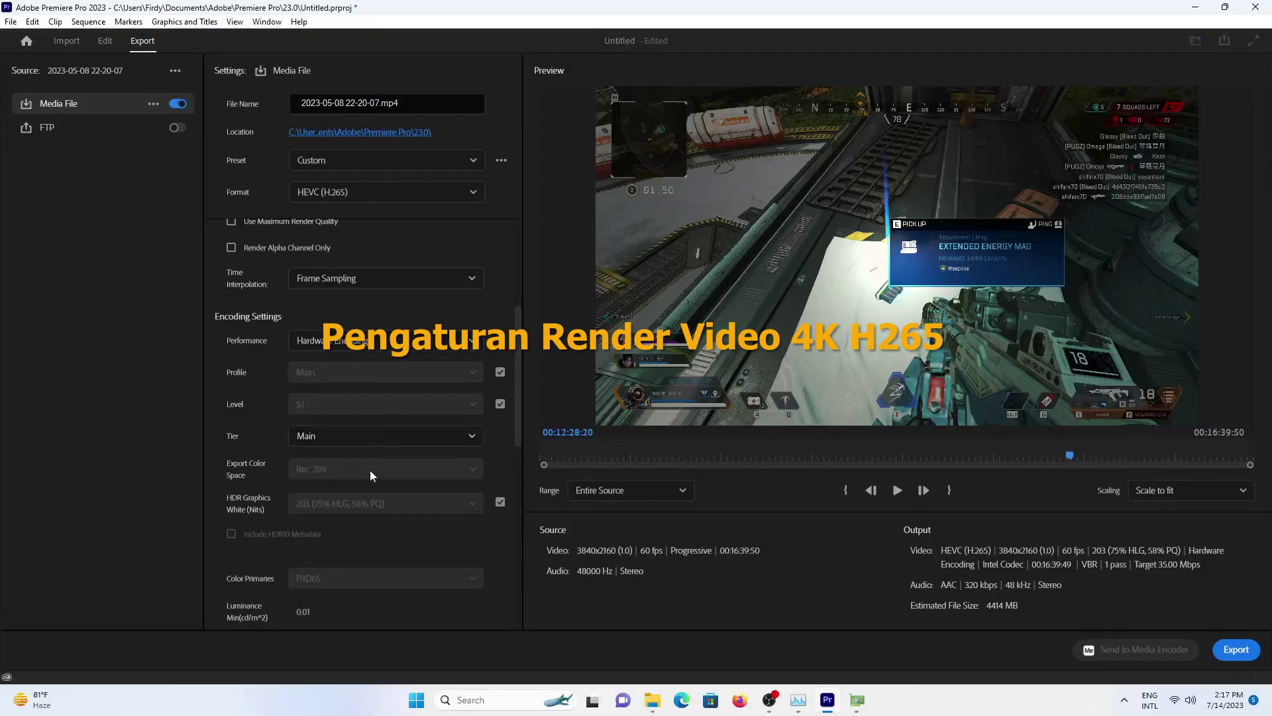
scroll(364, 493, "down", 5)
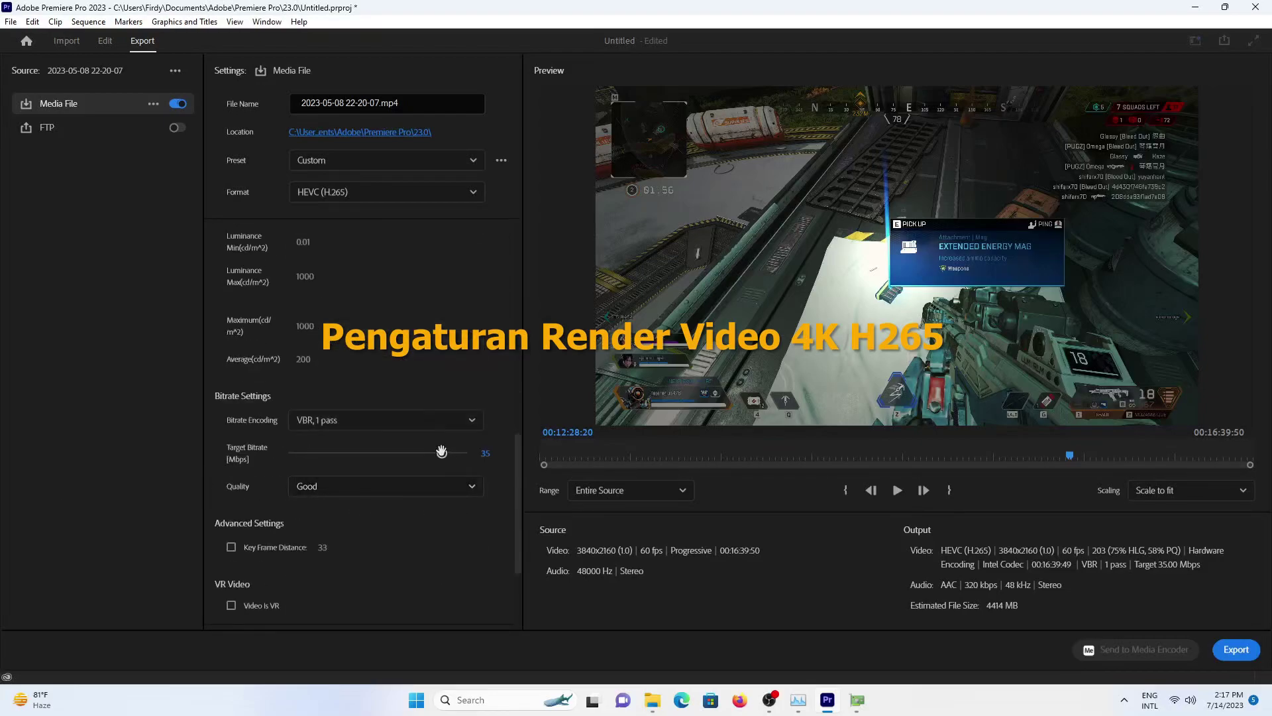
left_click_drag(441, 451, 467, 454)
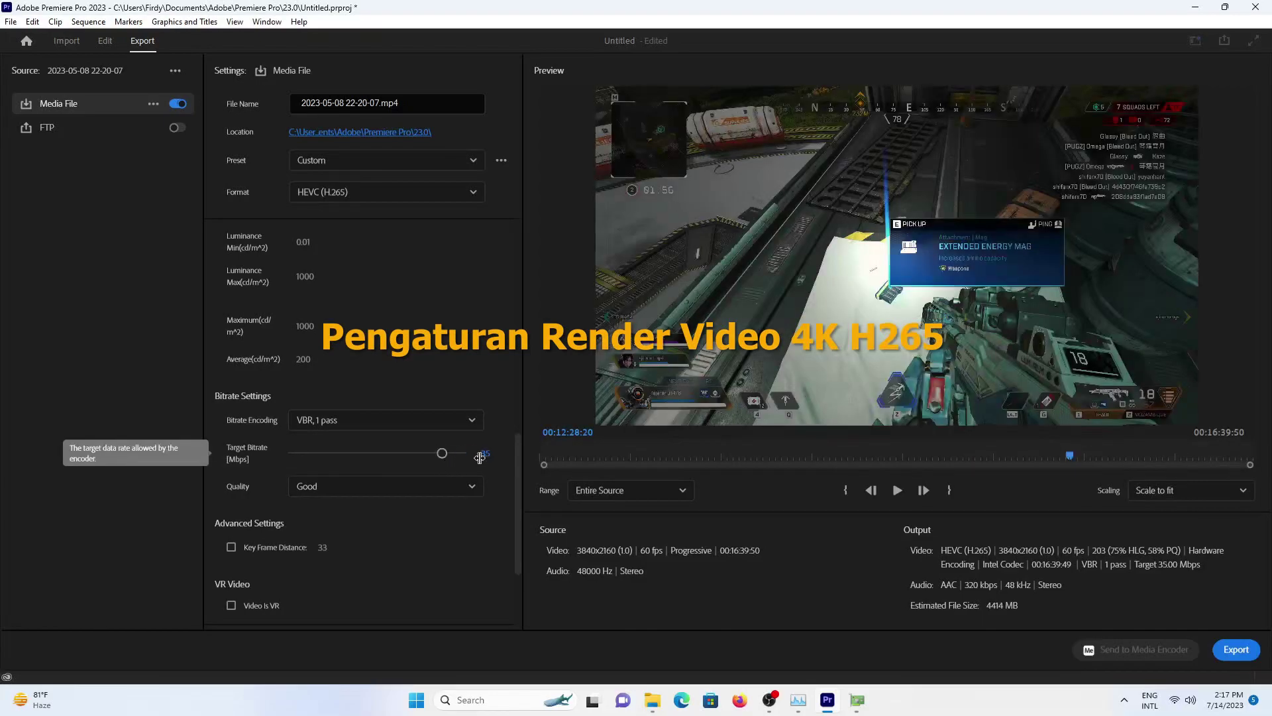
left_click(400, 423)
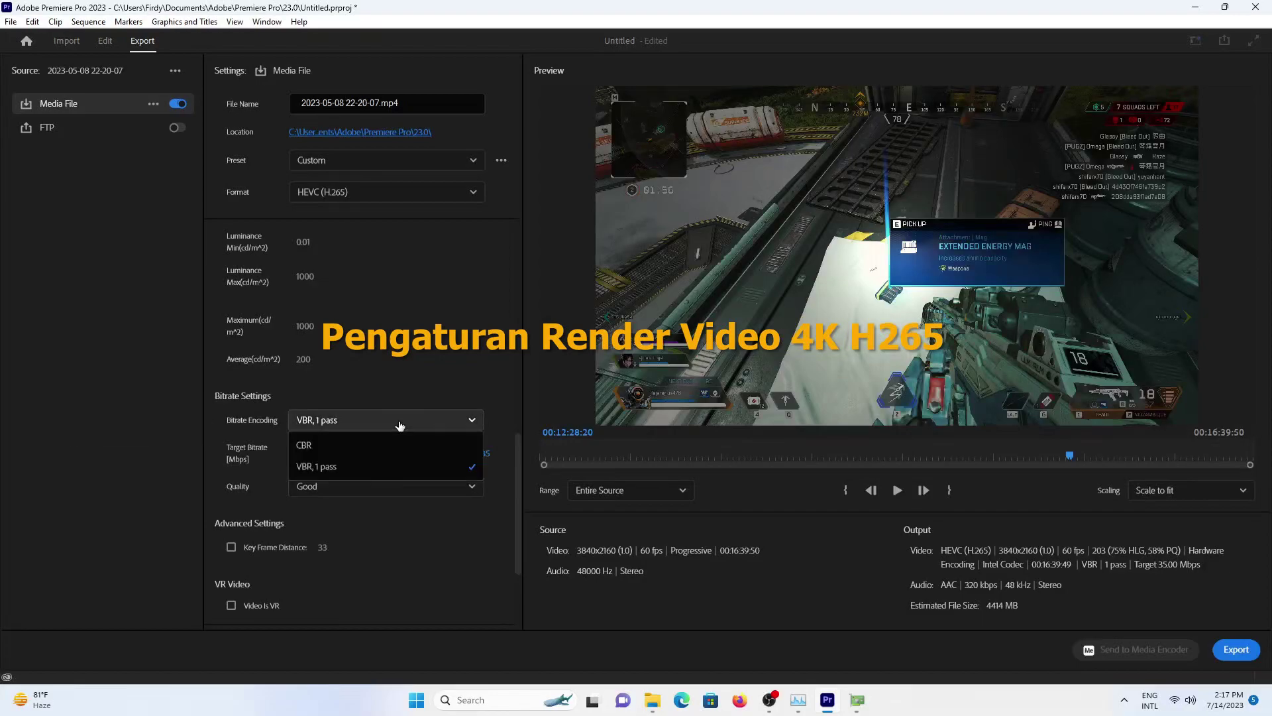
left_click(401, 466)
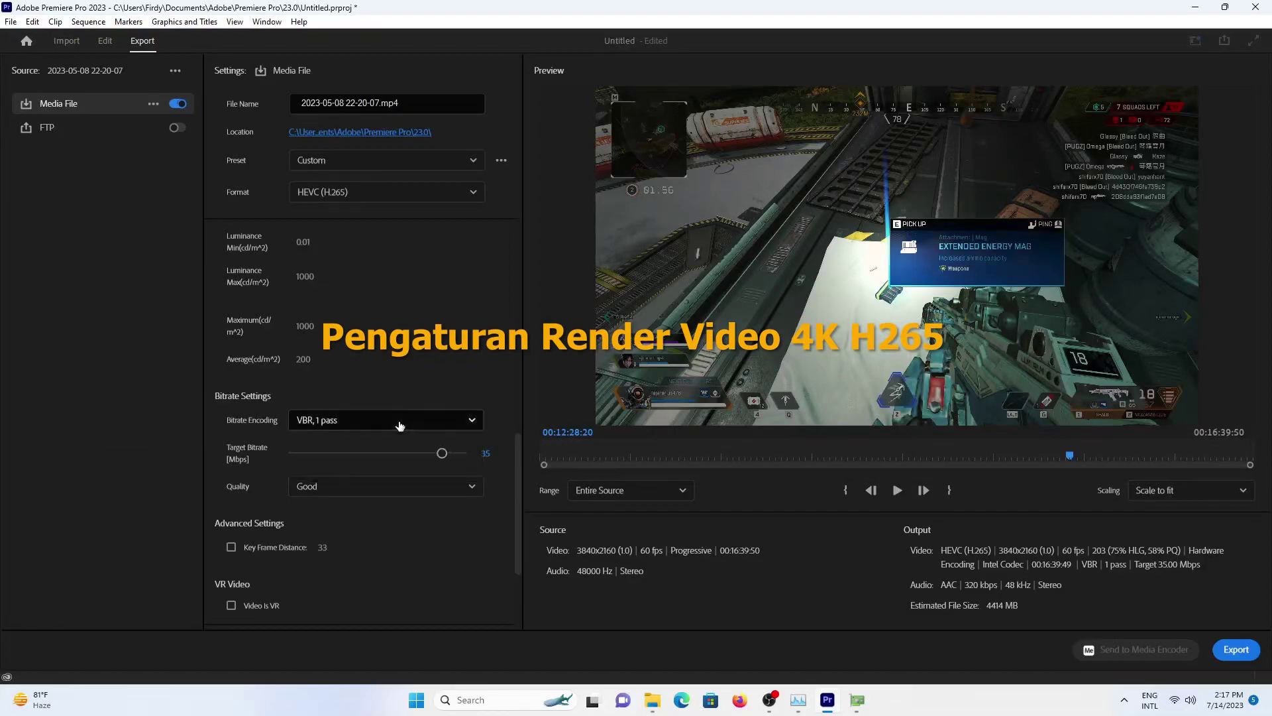
left_click(406, 487)
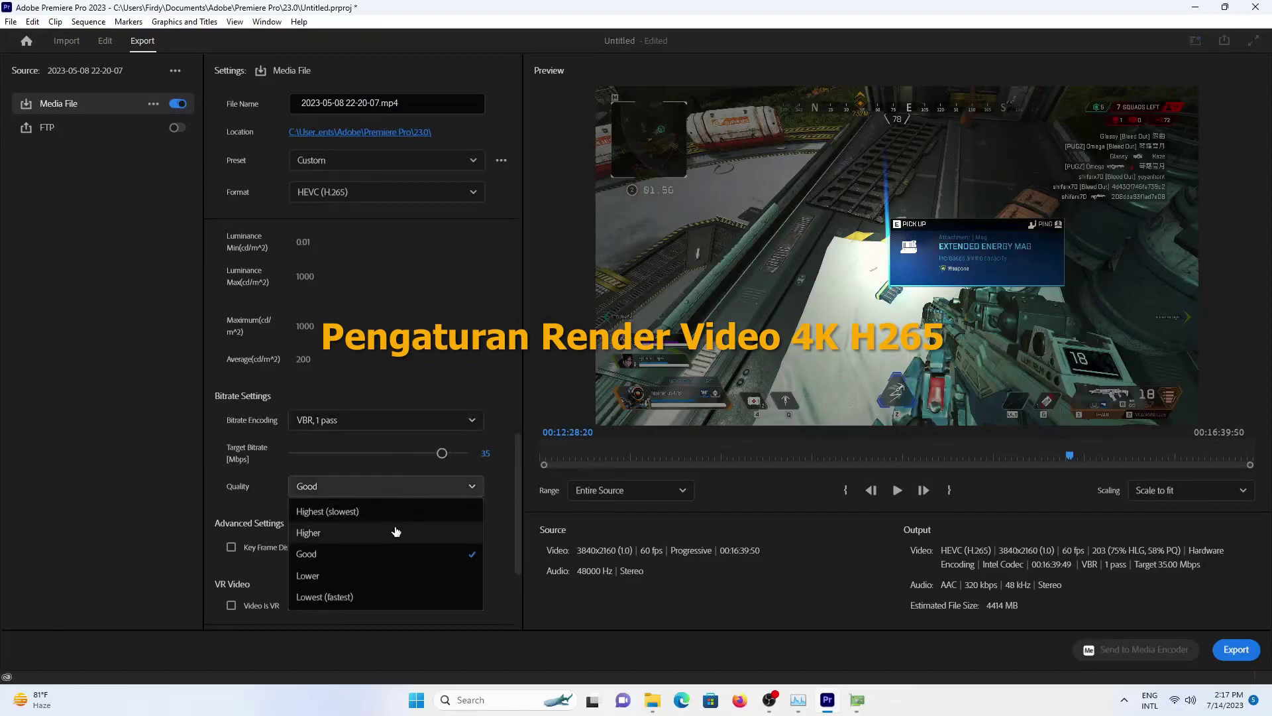
left_click(105, 495)
scroll(399, 424, "up", 4)
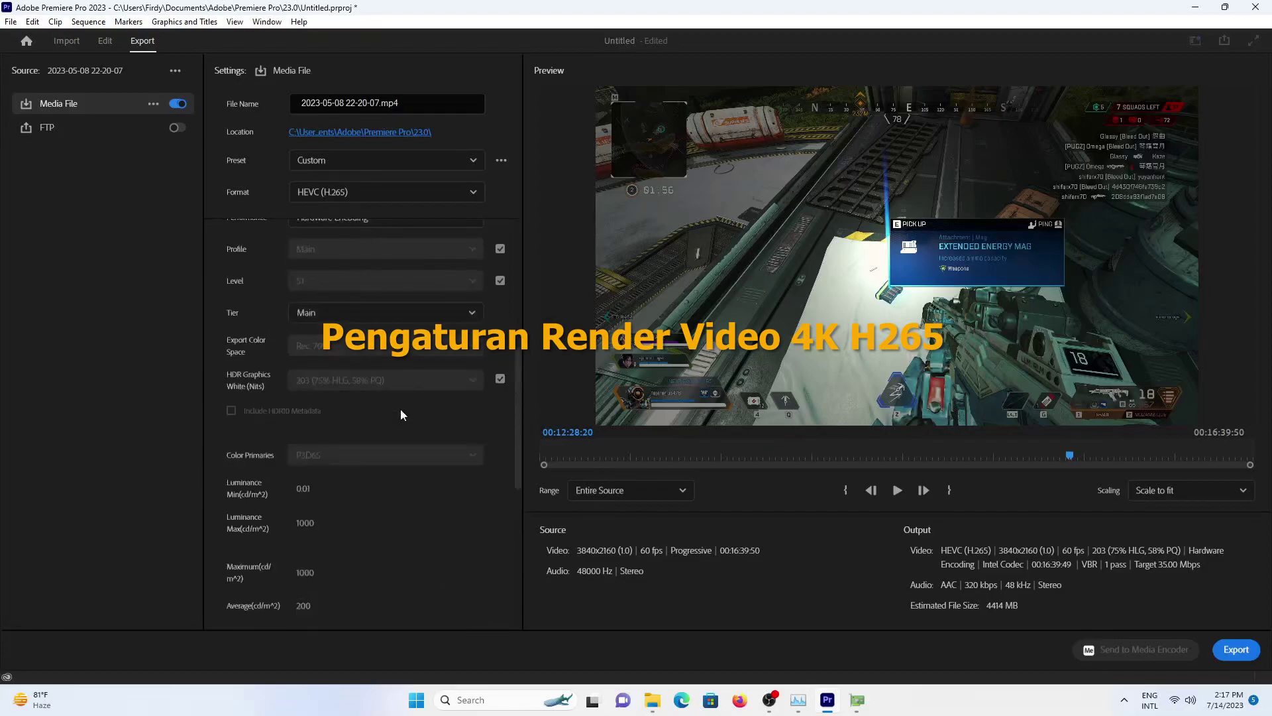
left_click(406, 316)
left_click(391, 357)
scroll(409, 373, "down", 5)
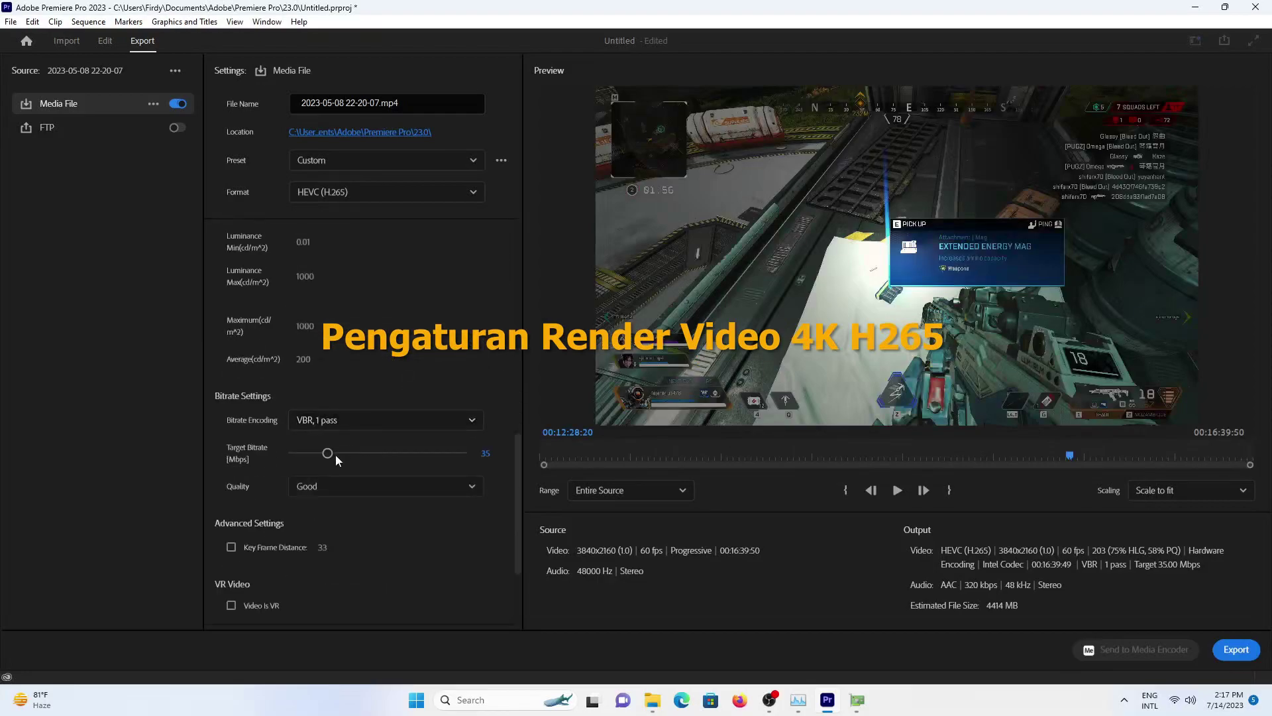
Set the target bitrate to 65 Mbps and start the export, monitoring load in Task Manager.
left_click(481, 458)
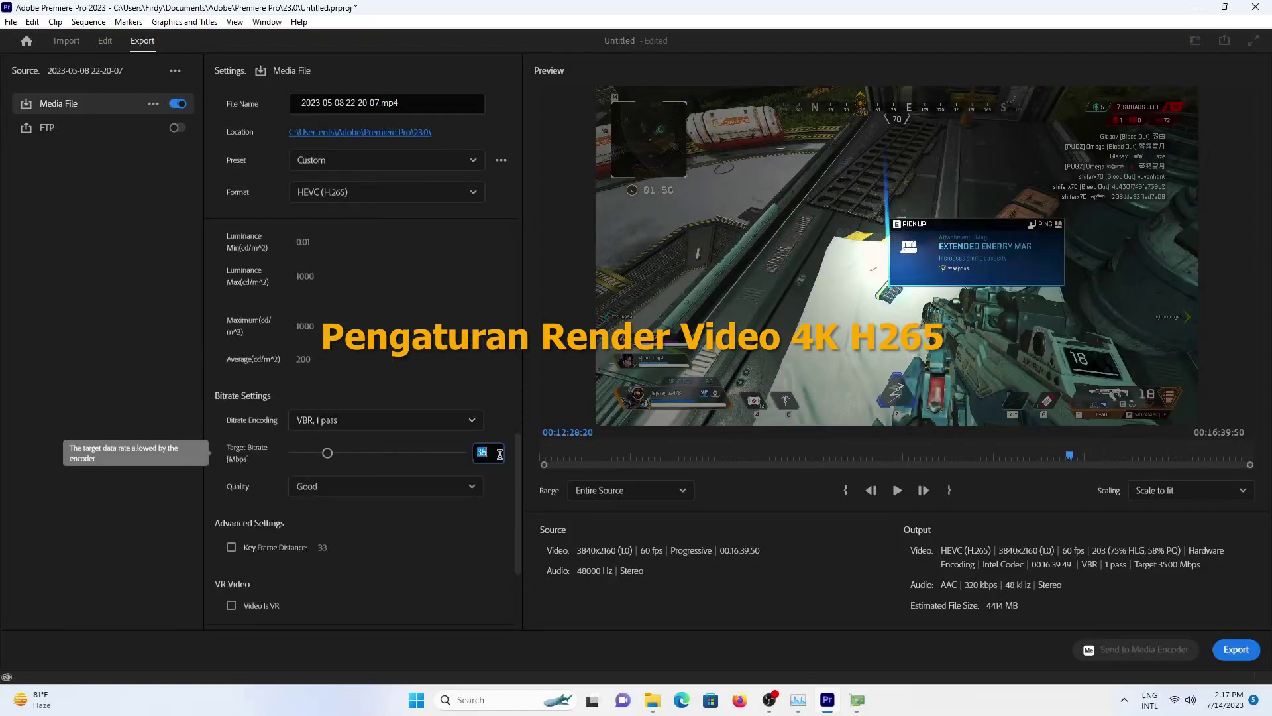
type("6")
type("5")
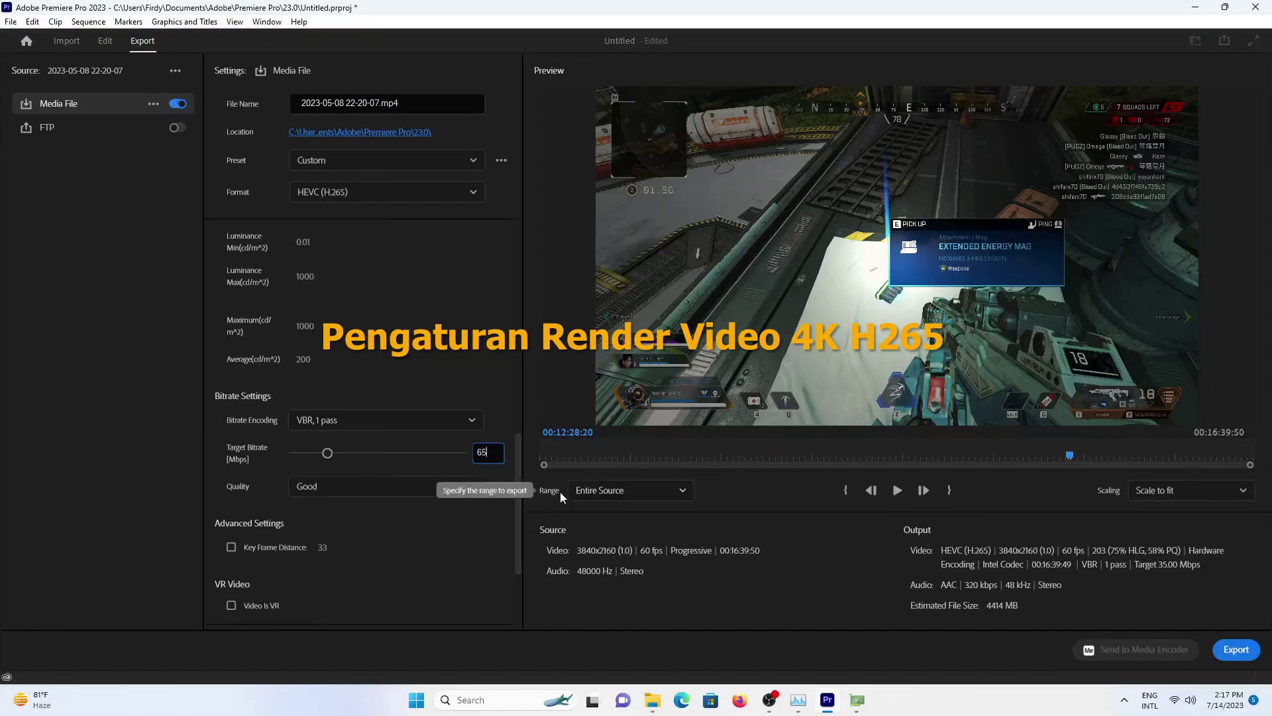
key("Return")
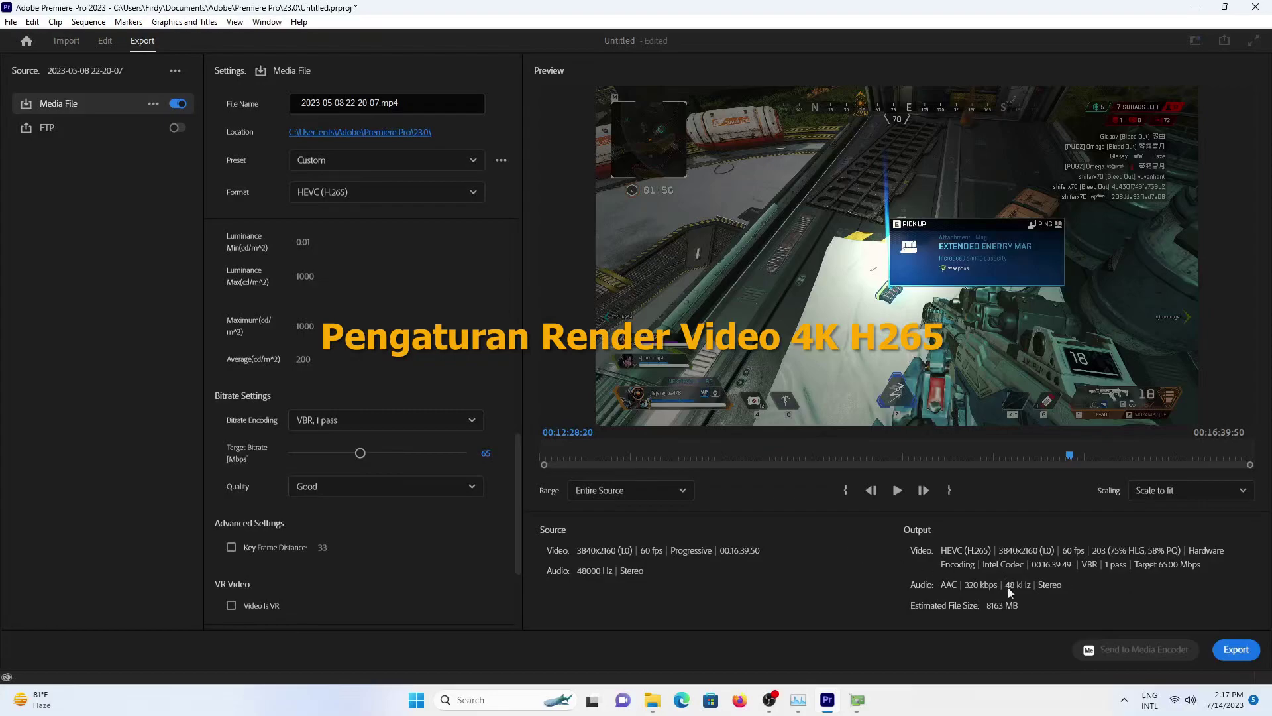
left_click(1228, 652)
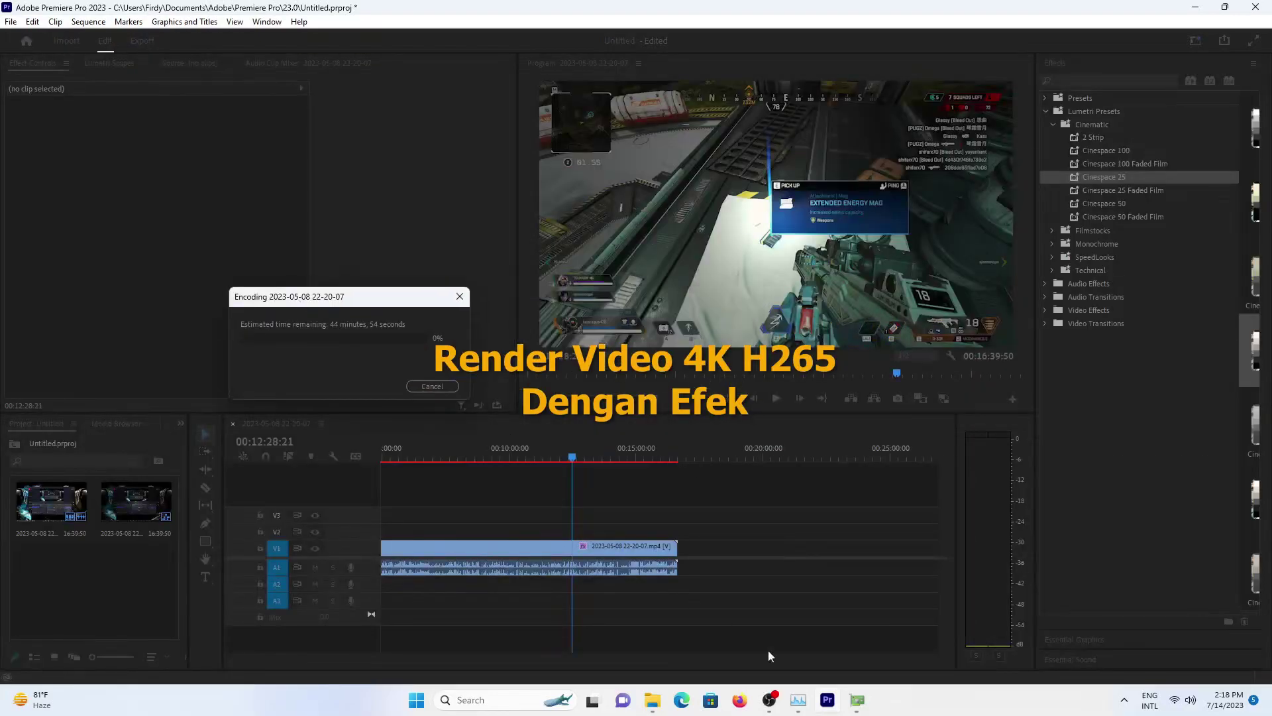
left_click(798, 700)
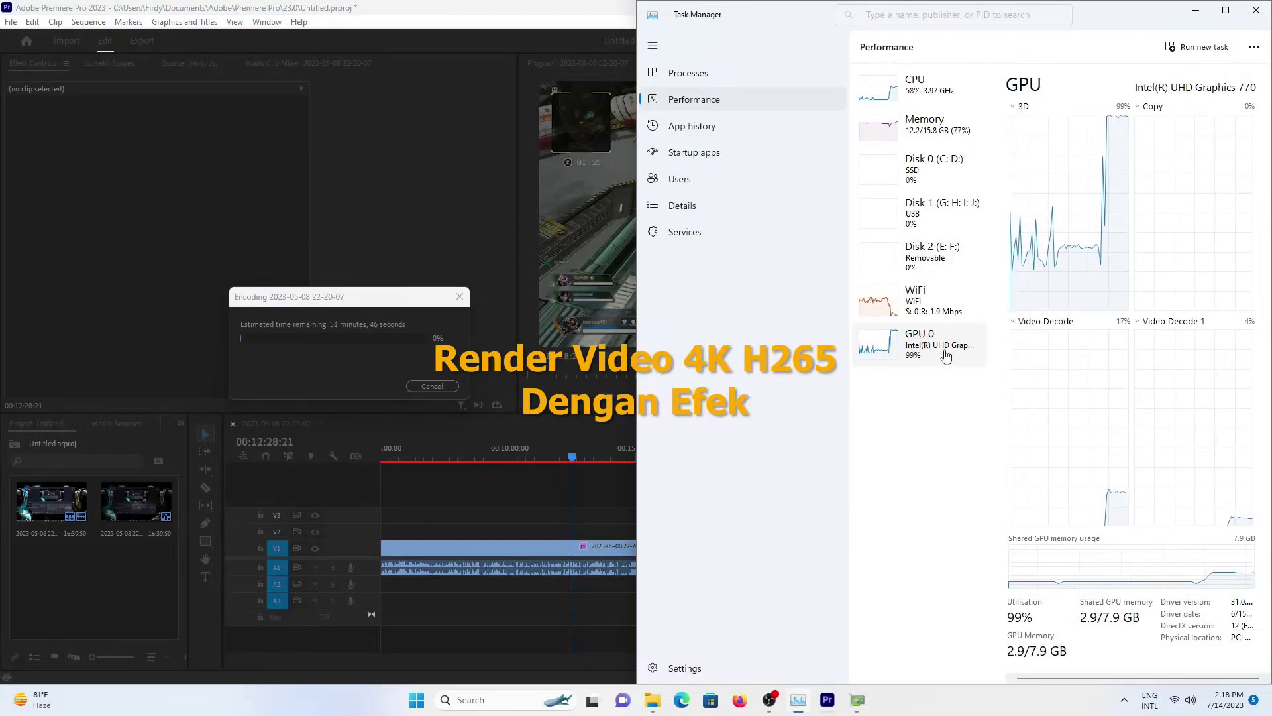
Check CPU and GPU graphs in Task Manager, then bring GPU-Z forward and shift it left.
left_click(917, 85)
left_click(917, 361)
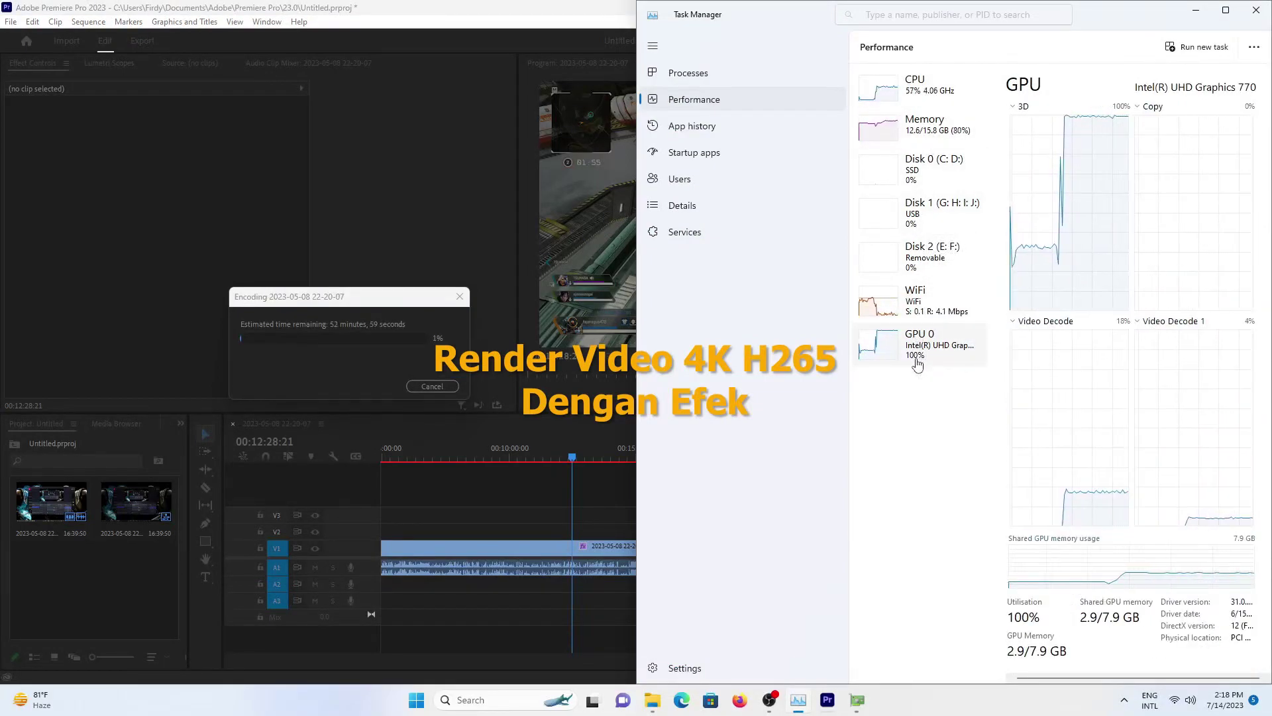
left_click(856, 700)
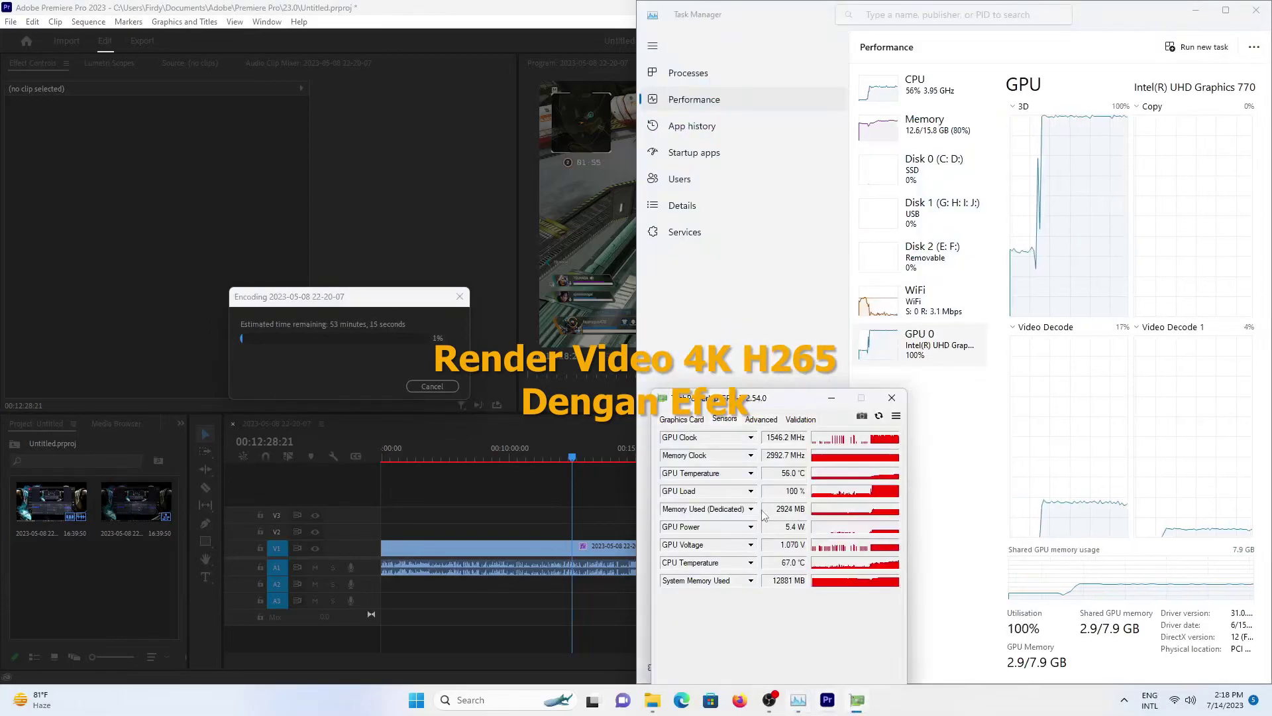
left_click_drag(735, 411, 592, 410)
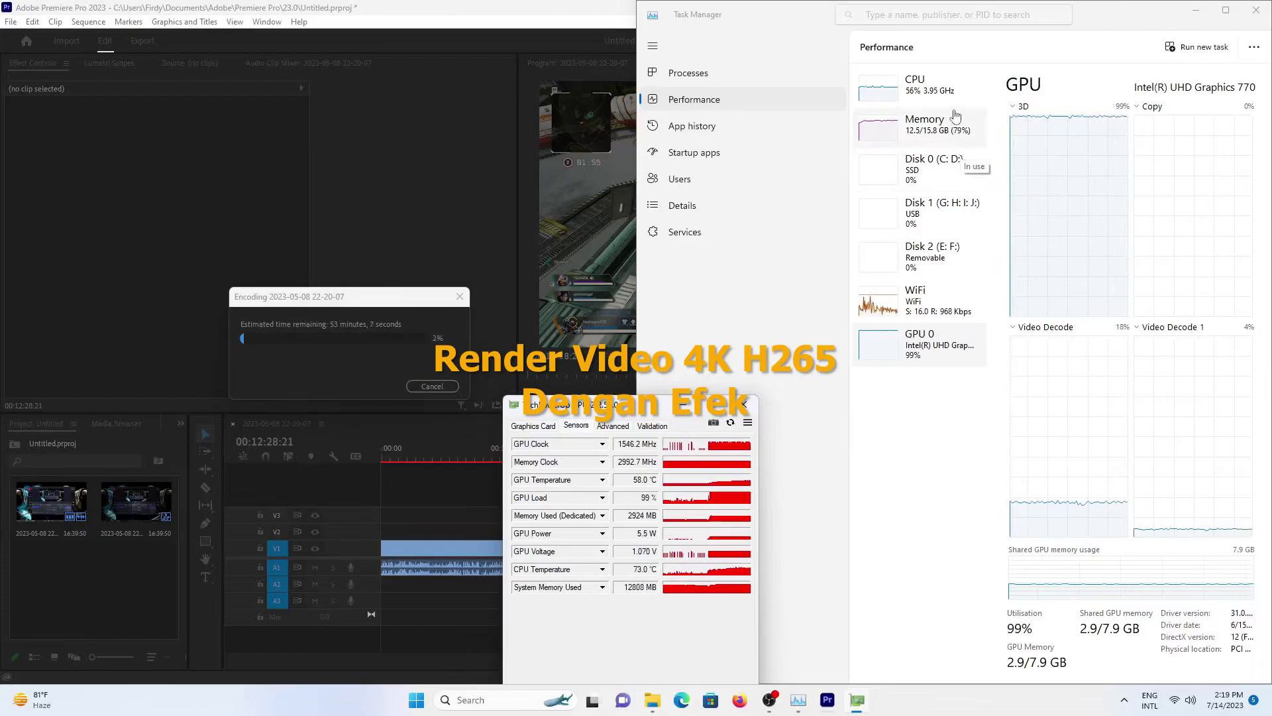
Widen Task Manager and cycle CPU, memory and GPU graphs, ending on CPU at 56%.
left_click(948, 89)
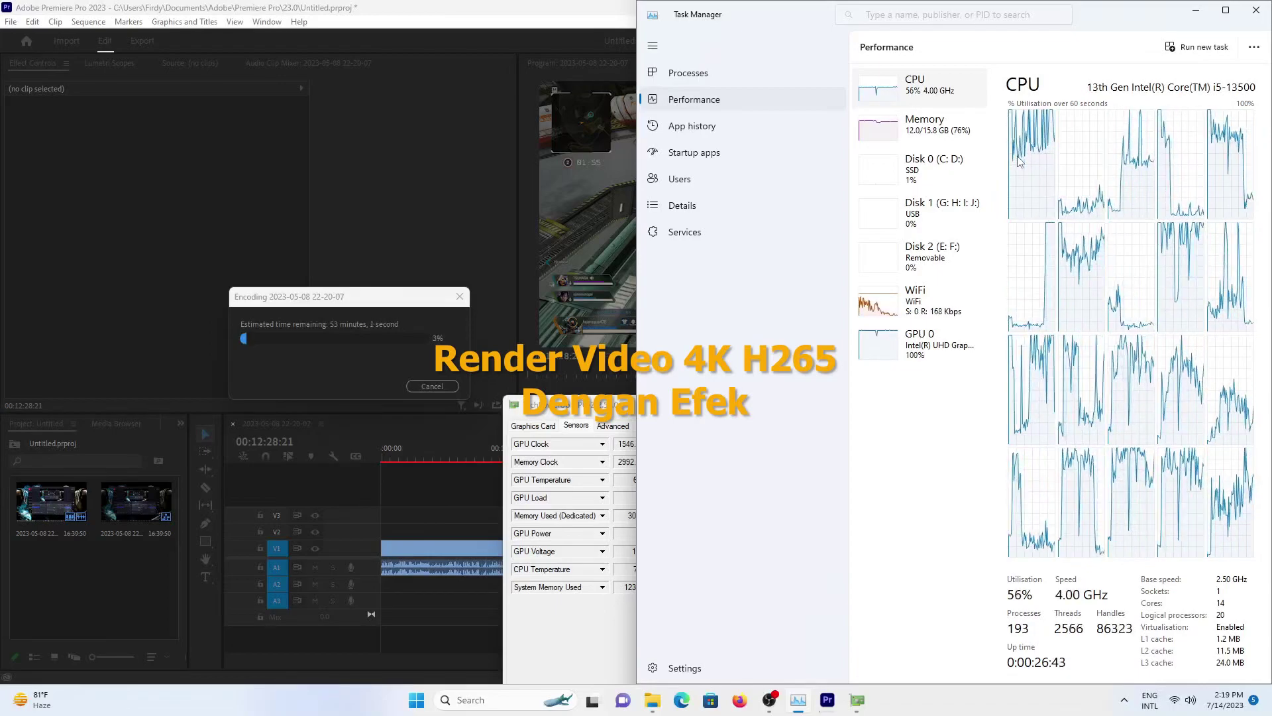
left_click(946, 131)
left_click_drag(640, 331, 570, 331)
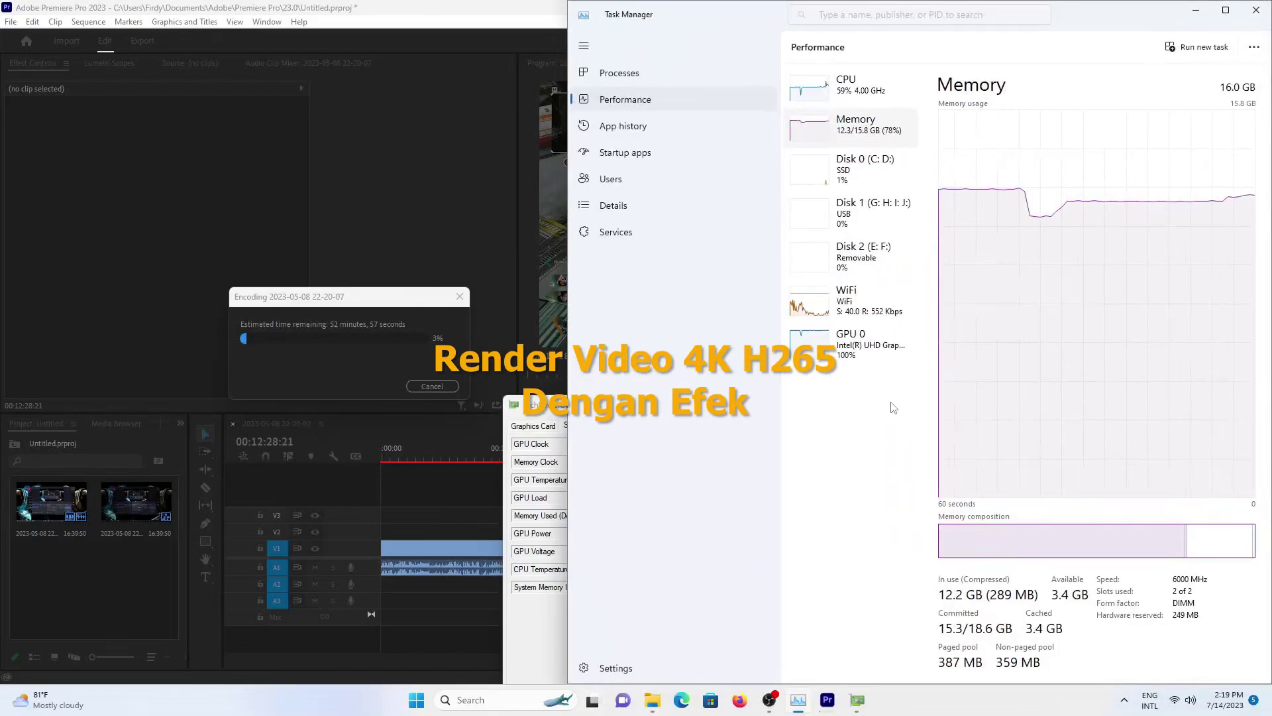
left_click(878, 356)
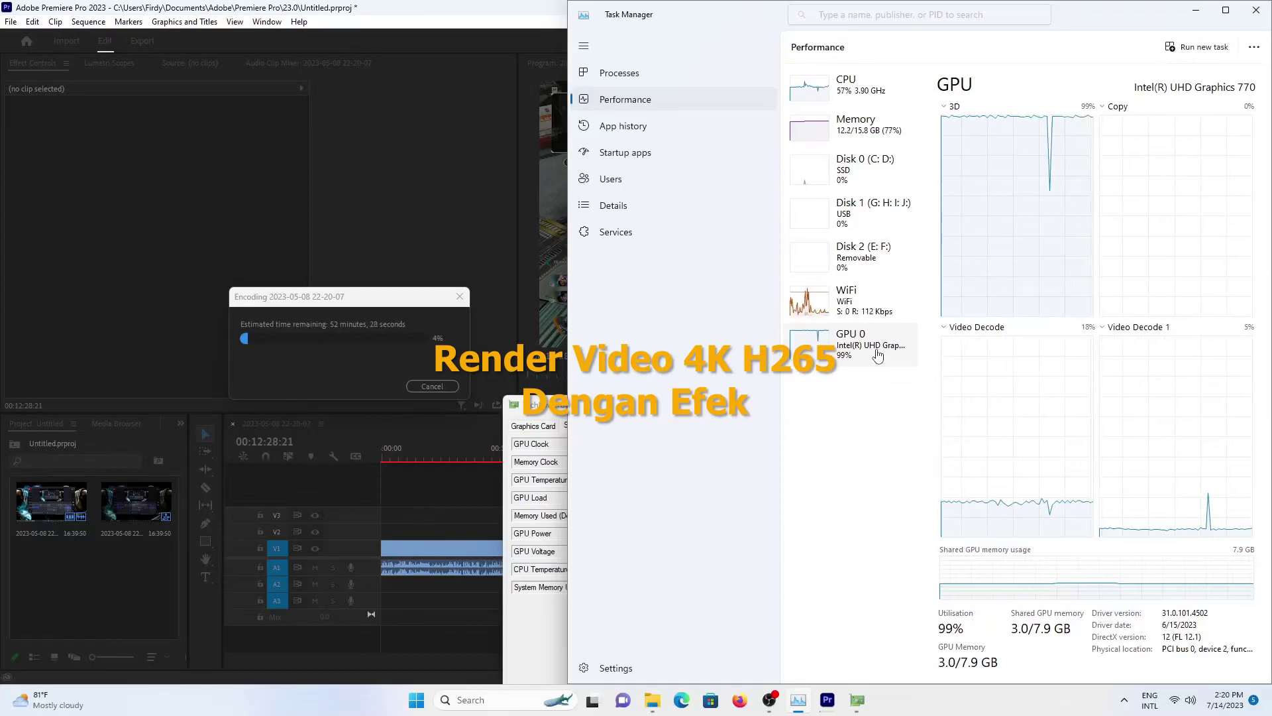
left_click(861, 88)
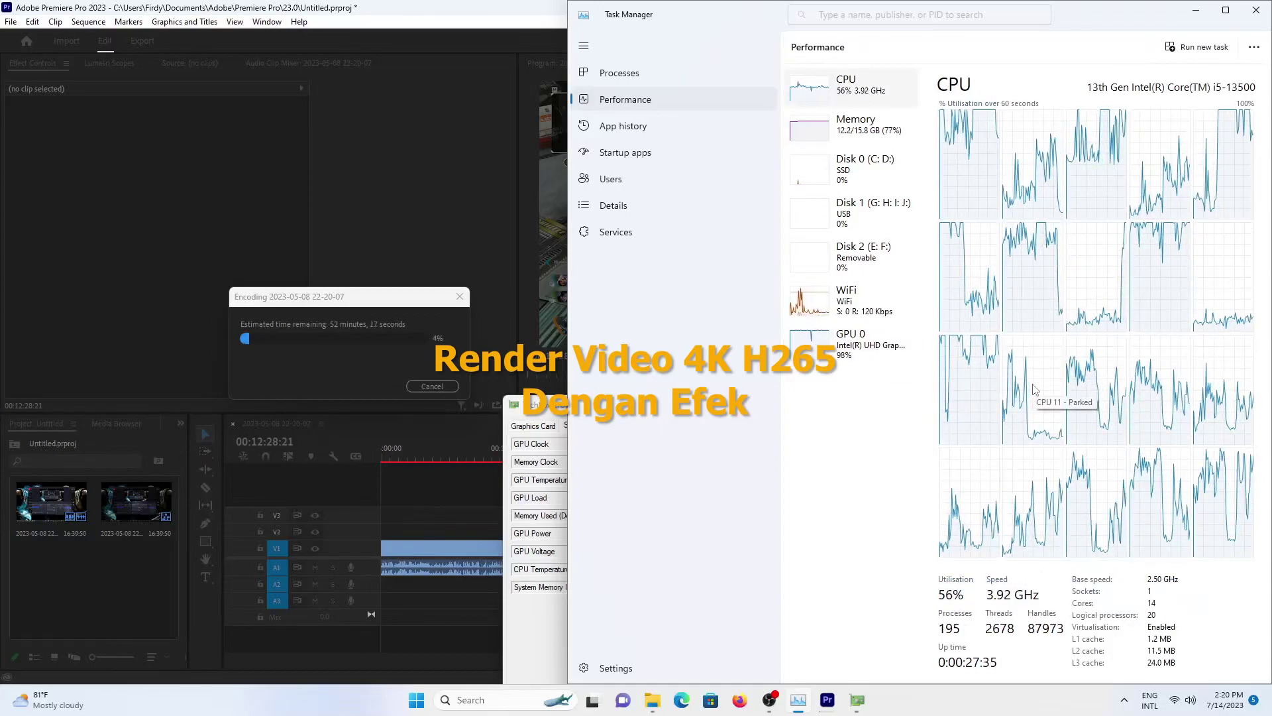